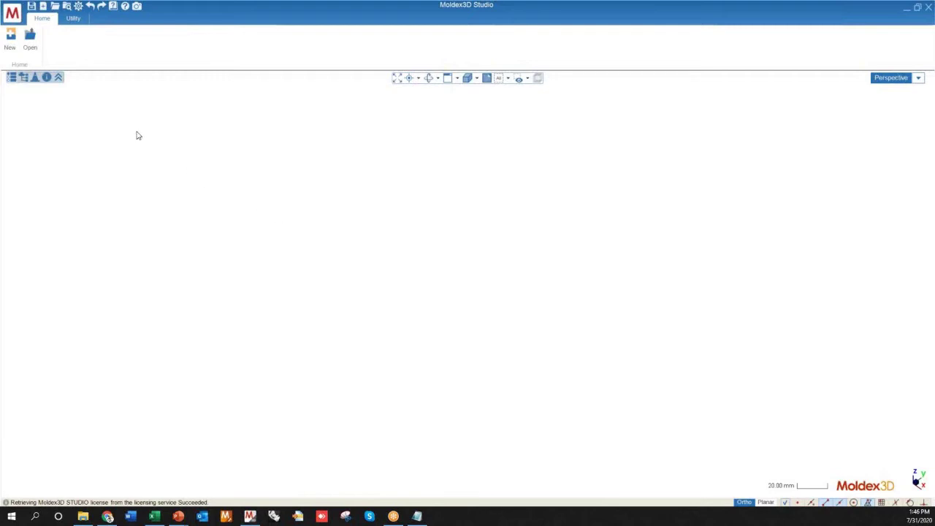
Create a new project named SeqValveGating in the Training Projects folder.
click(10, 44)
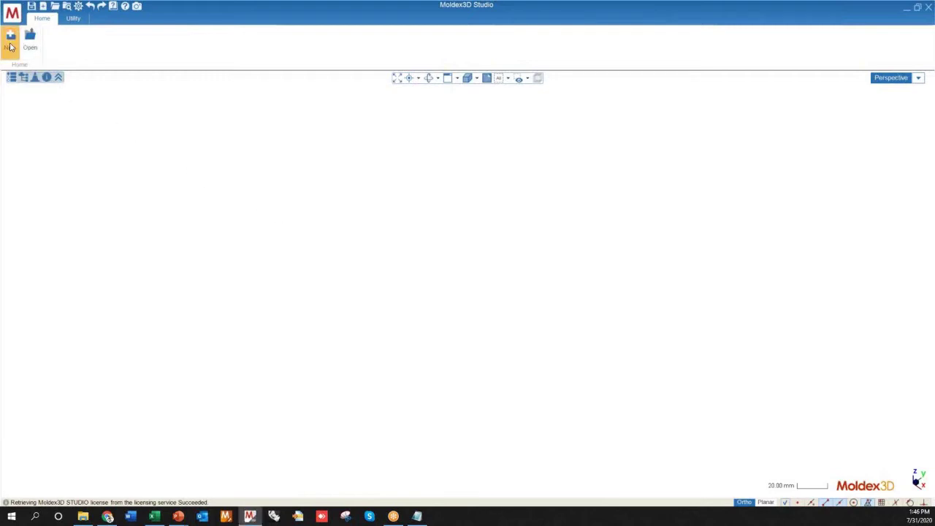
drag(465, 242, 363, 251)
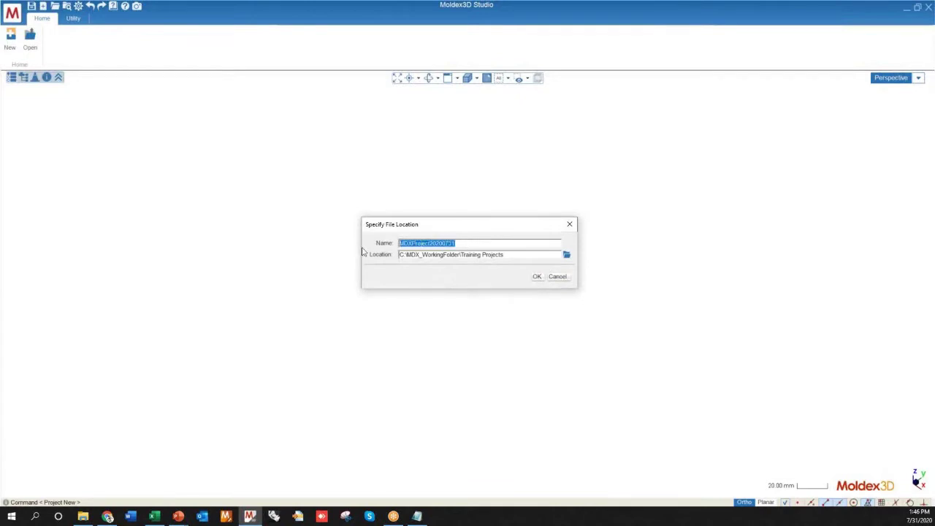
text(SeqValveGating)
click(537, 277)
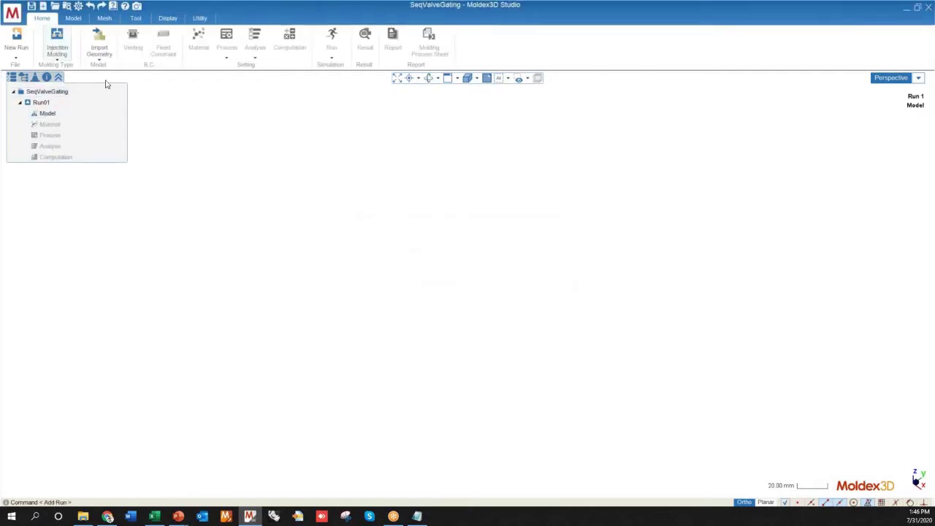
Import the geometry file Sequential Valve Gating.stp from the CAD Data folder.
click(100, 37)
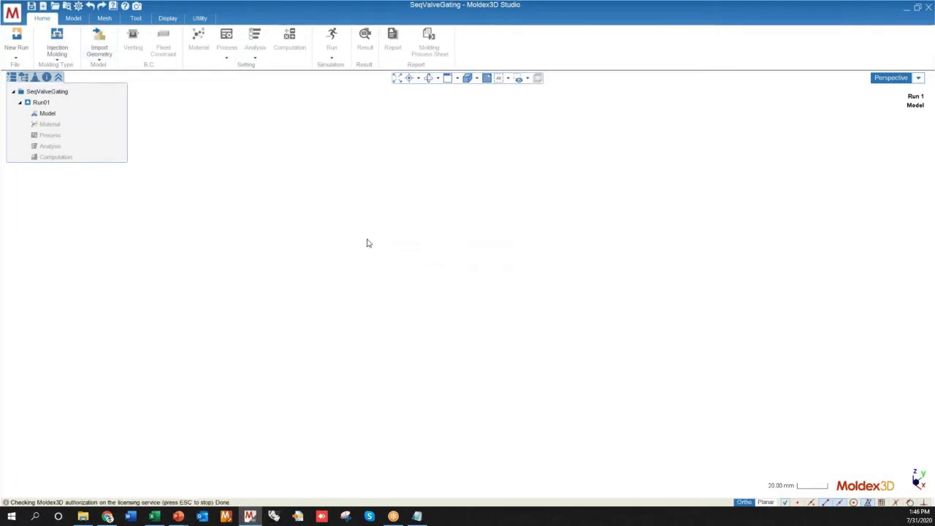
click(366, 179)
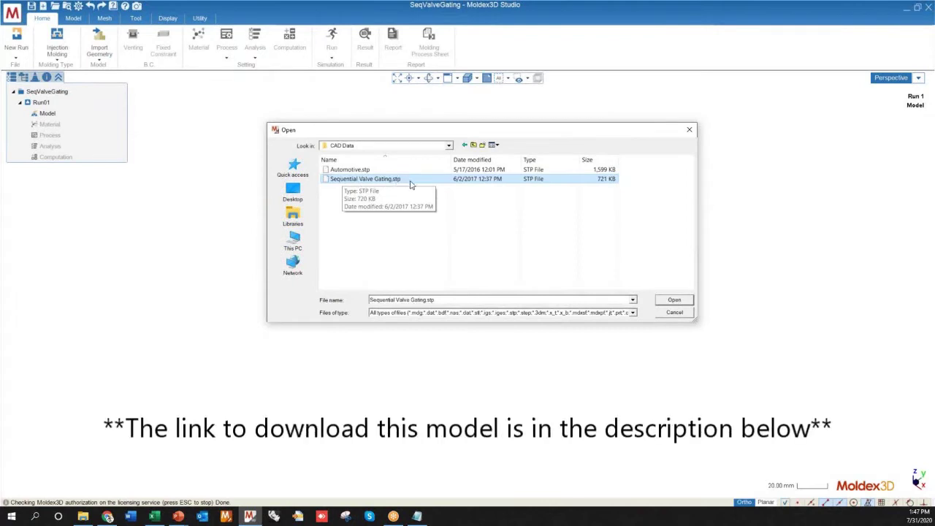
double_click(411, 181)
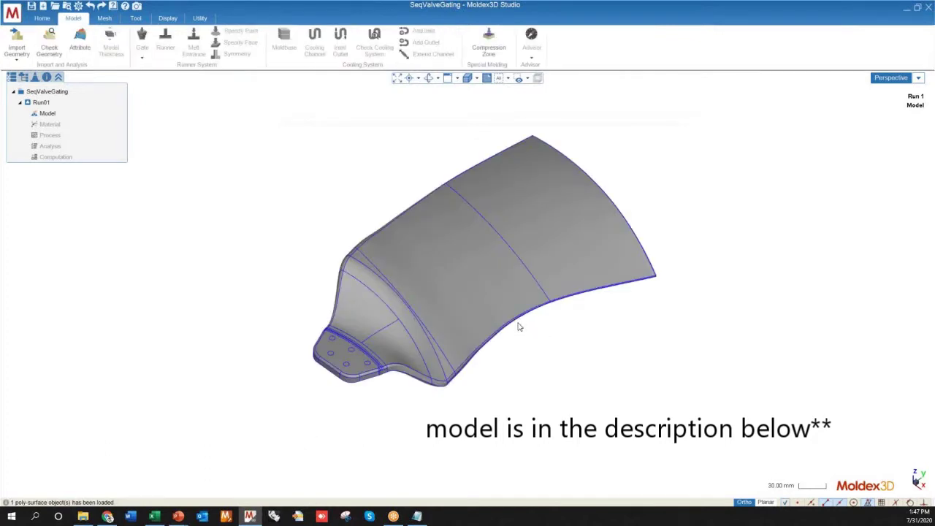
Examine the imported part from several angles, including its edge profile, curved body and the circles on the end tab.
middle_drag(518, 326, 384, 296)
scroll(311, 307, up, 6)
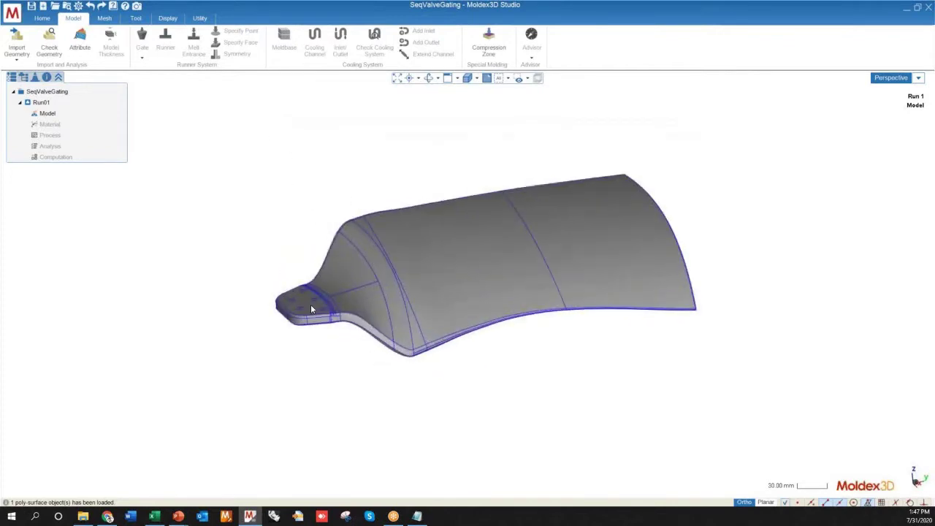
scroll(272, 329, down, 3)
middle_drag(347, 343, 297, 265)
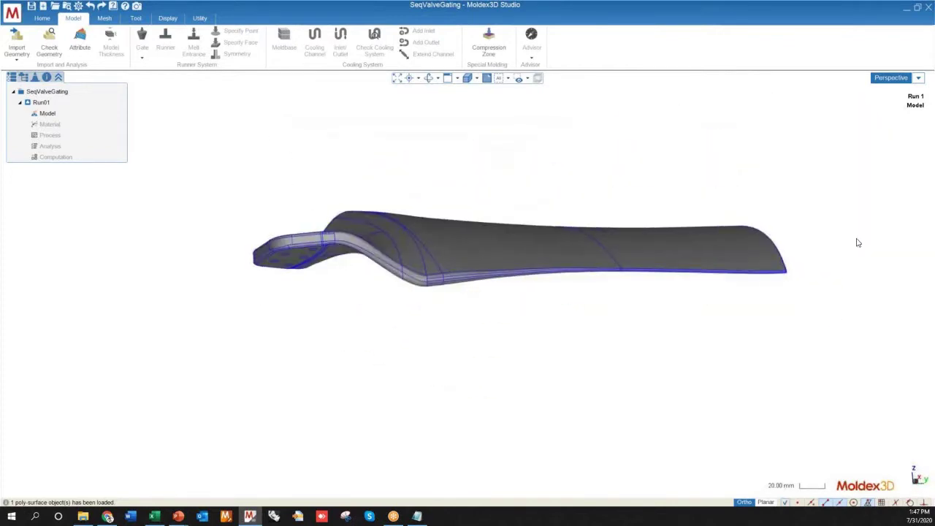
middle_drag(382, 228, 442, 377)
scroll(328, 339, up, 3)
scroll(328, 341, up, 2)
scroll(326, 370, down, 4)
scroll(320, 380, up, 5)
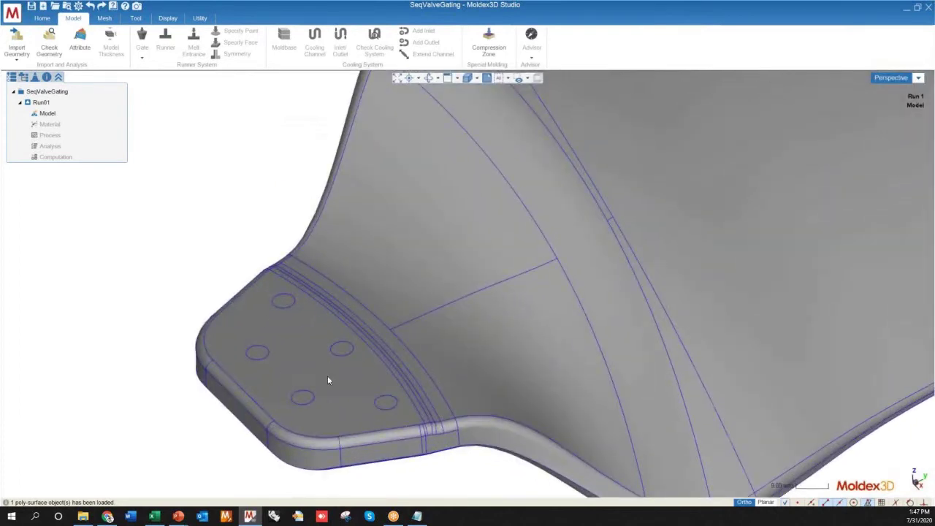
scroll(255, 414, down, 5)
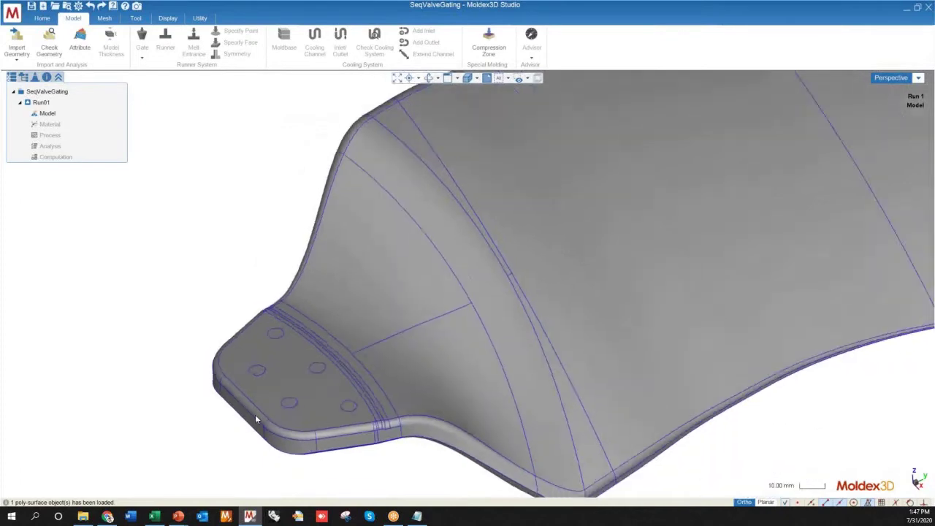
middle_drag(351, 417, 233, 338)
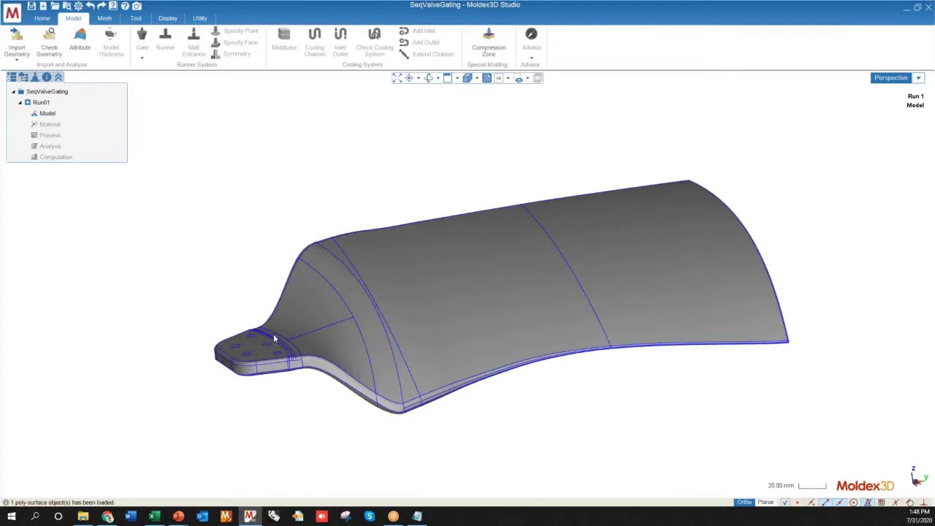
mouse_move(244, 353)
middle_down()
mouse_move(250, 300)
mouse_move(255, 334)
mouse_move(237, 352)
middle_up()
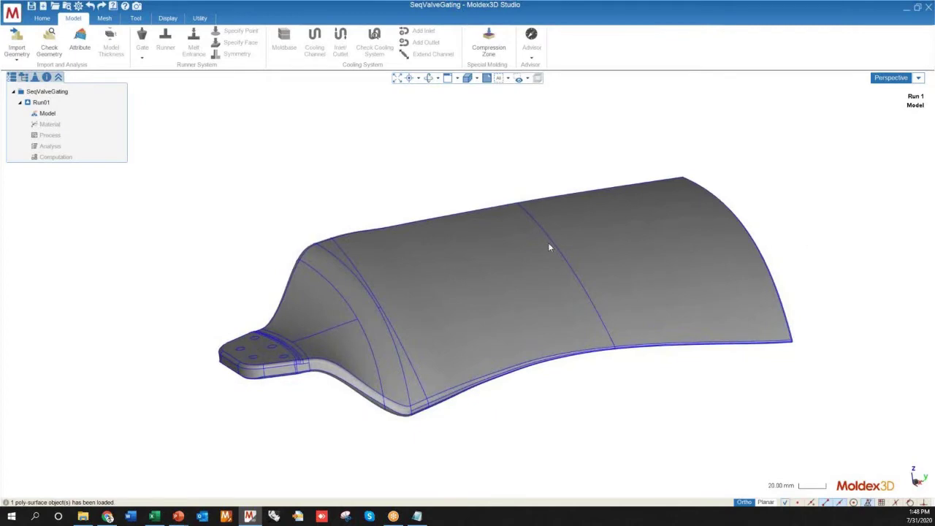
middle_drag(435, 303, 453, 322)
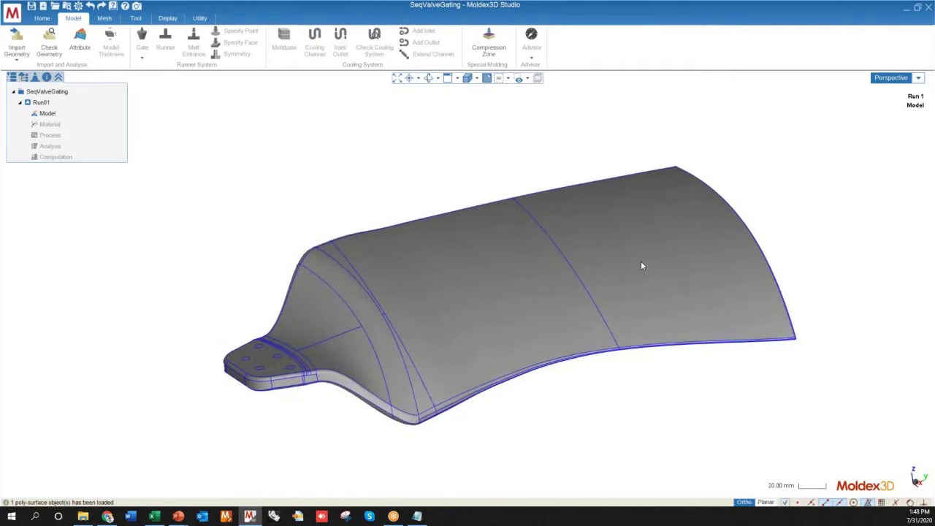
middle_drag(635, 257, 607, 267)
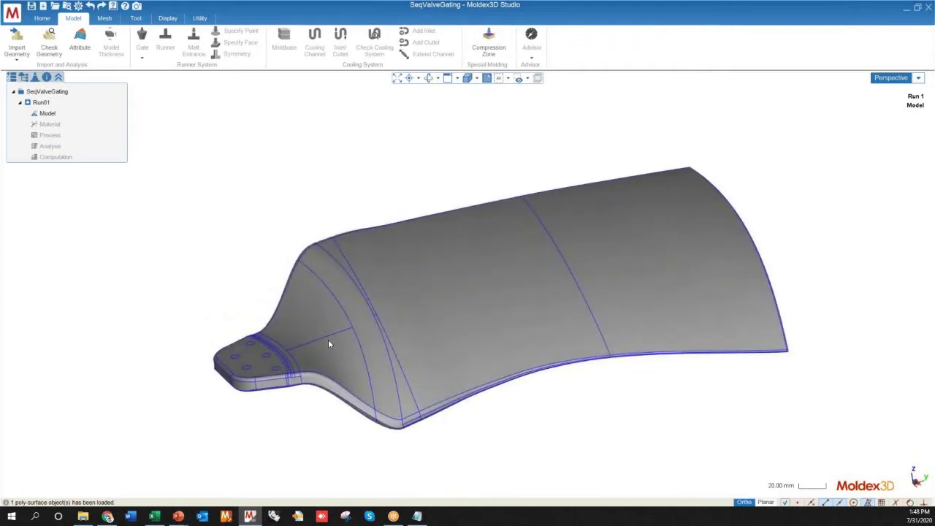
middle_drag(282, 385, 426, 316)
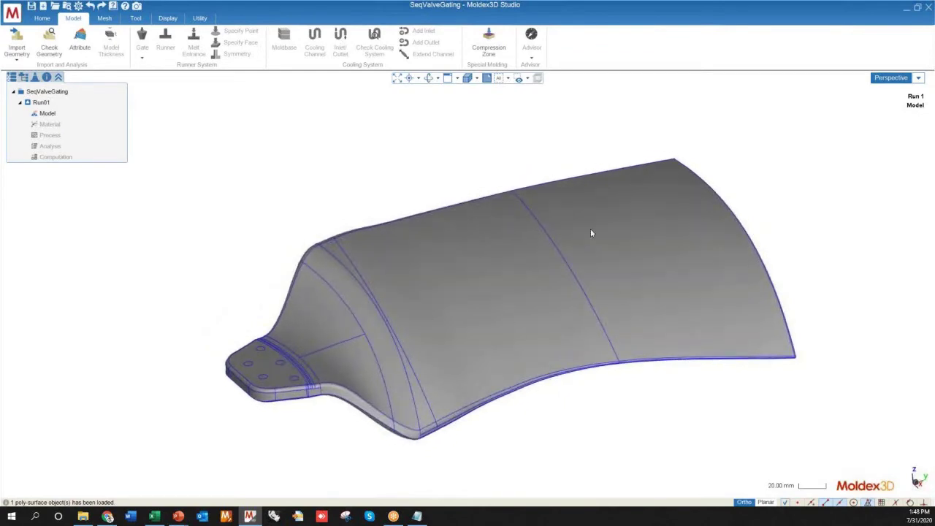
scroll(264, 365, up, 5)
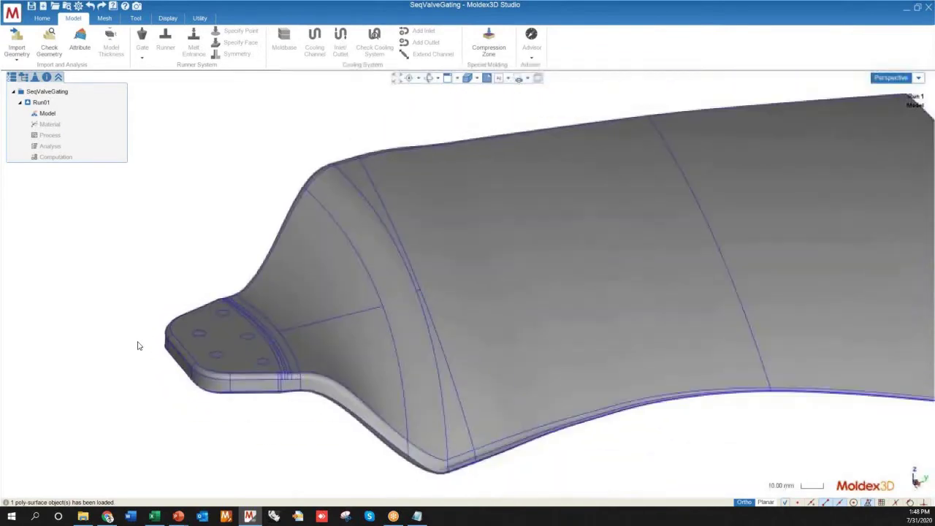
scroll(139, 345, down, 5)
middle_drag(171, 380, 214, 386)
scroll(440, 242, down, 3)
scroll(277, 341, up, 4)
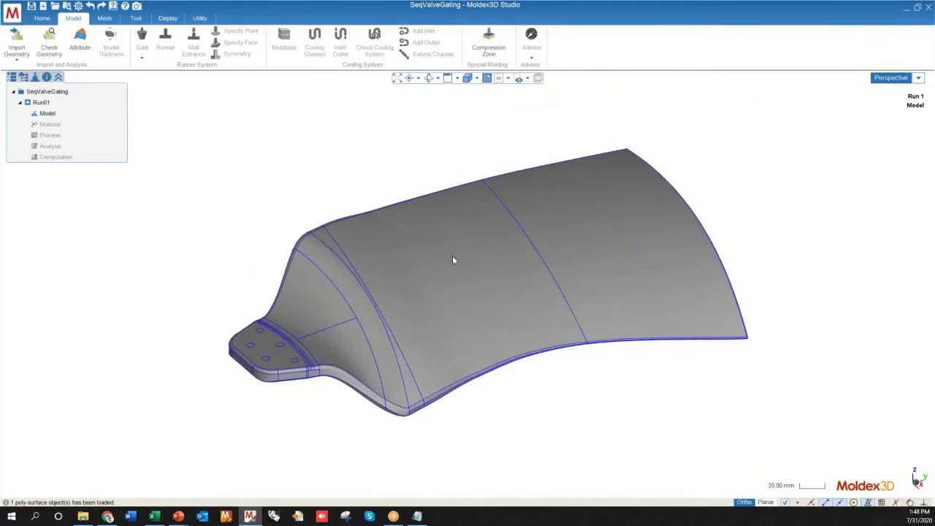
Assign the Part attribute to the imported solid body.
middle_drag(411, 307, 421, 280)
click(421, 279)
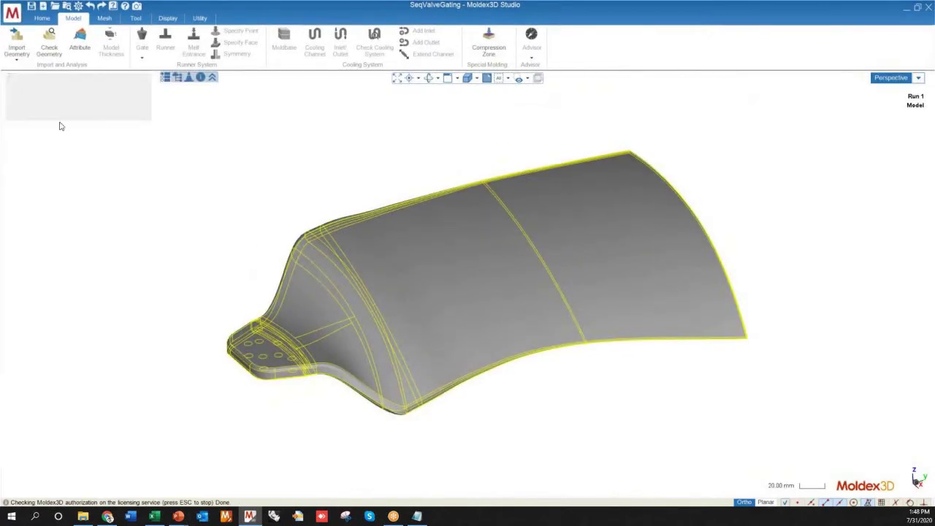
click(61, 104)
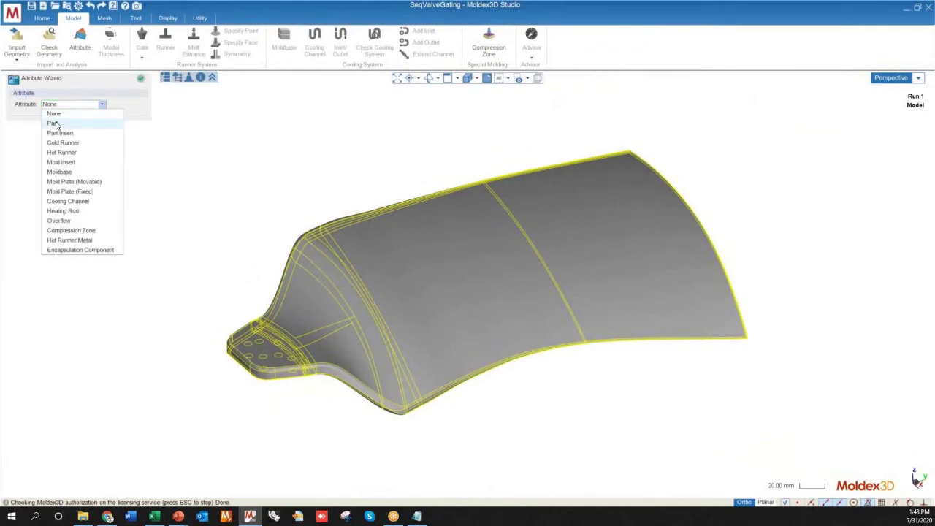
click(55, 124)
middle_drag(310, 286, 309, 294)
right_click(309, 295)
Display the model thickness result and lower the colour legend's upper limit to about 14.52 mm.
middle_drag(354, 327, 454, 346)
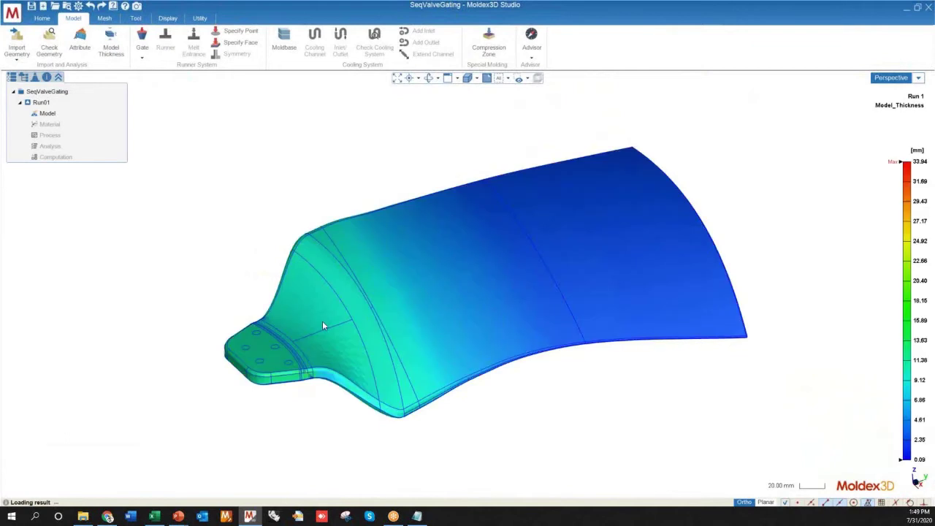
mouse_move(479, 340)
middle_down()
mouse_move(449, 282)
mouse_move(385, 240)
mouse_move(390, 220)
mouse_move(421, 213)
mouse_move(453, 250)
mouse_move(487, 328)
middle_up()
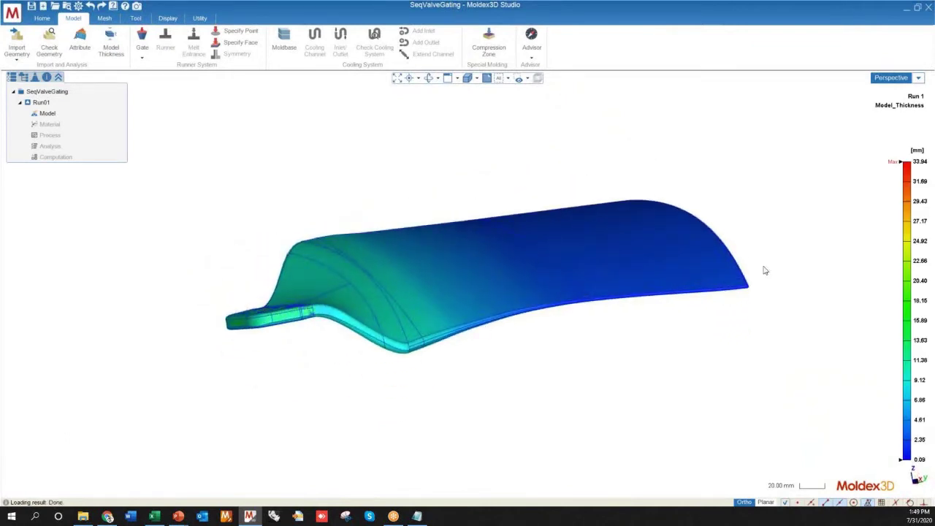
middle_drag(833, 289, 906, 323)
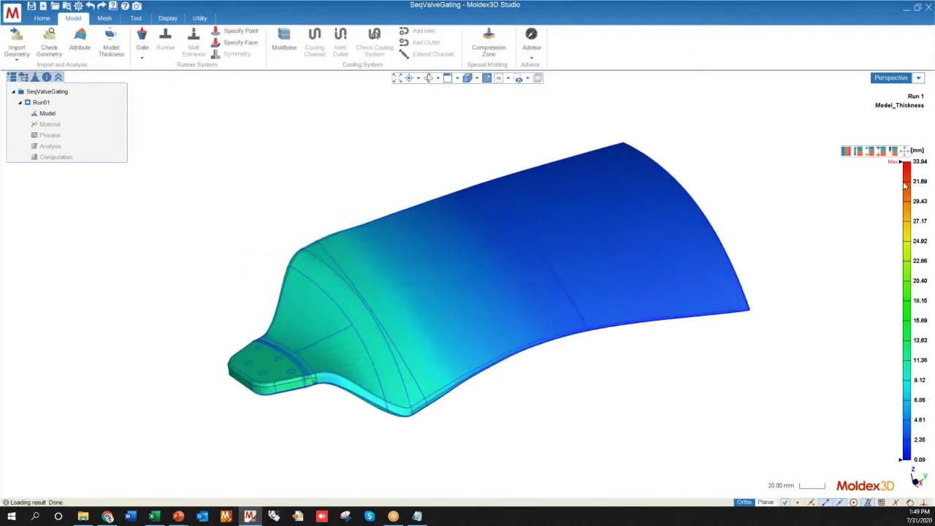
mouse_move(907, 165)
mouse_down()
mouse_move(908, 378)
mouse_move(909, 332)
mouse_up()
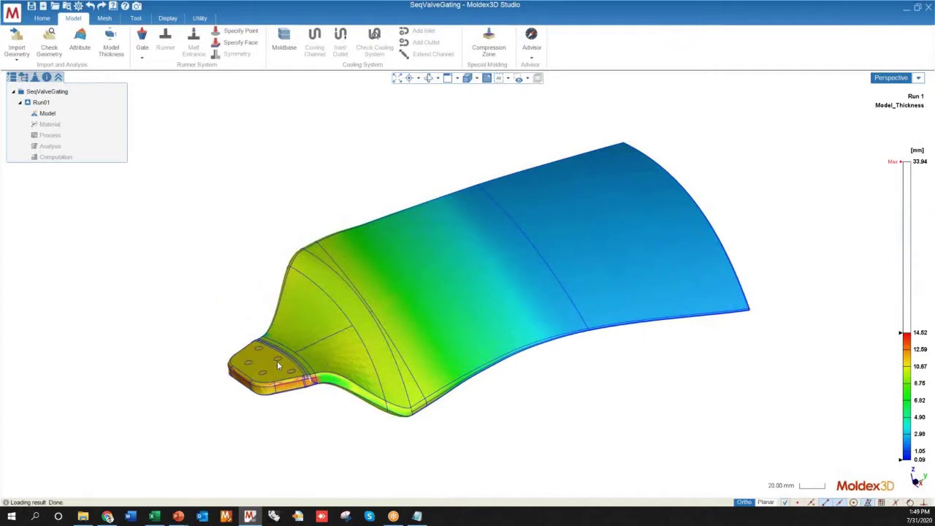
Examine the thickness distribution from the end tab to the wide end of the part, and return to the plain model display.
scroll(277, 361, up, 5)
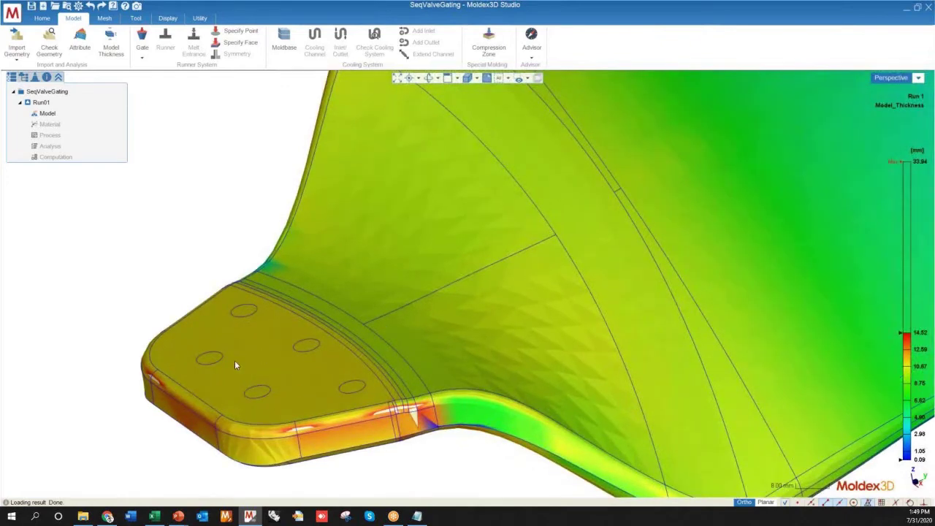
scroll(267, 371, down, 7)
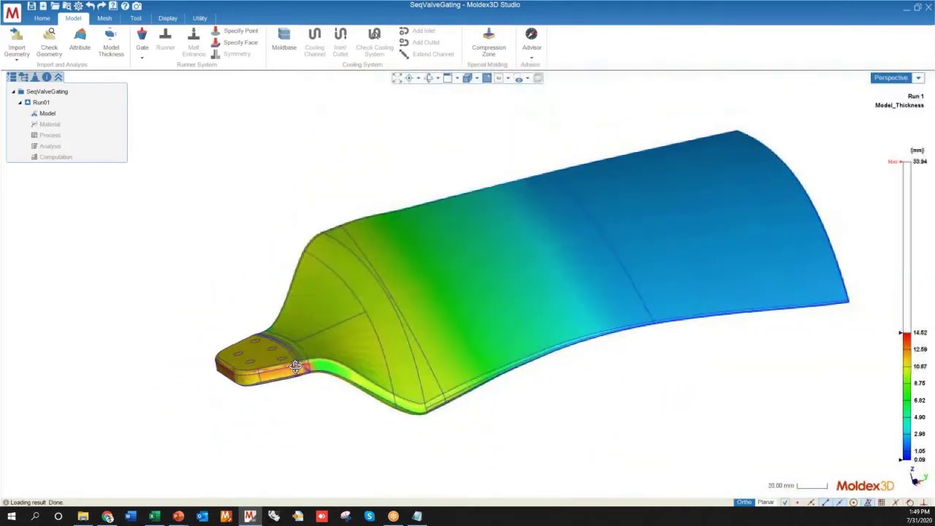
mouse_move(366, 394)
middle_down()
mouse_move(378, 369)
mouse_move(370, 389)
middle_up()
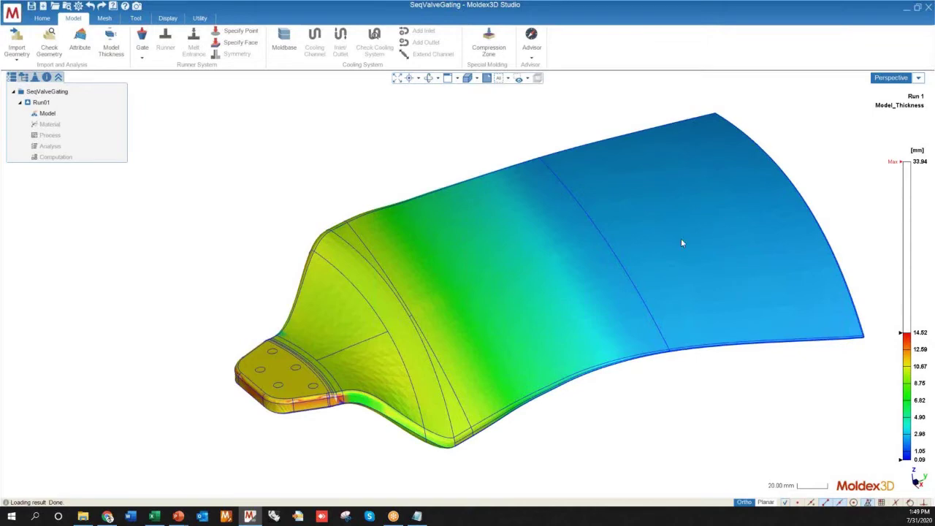
mouse_move(376, 298)
middle_down()
mouse_move(369, 317)
mouse_move(373, 283)
mouse_move(372, 298)
middle_up()
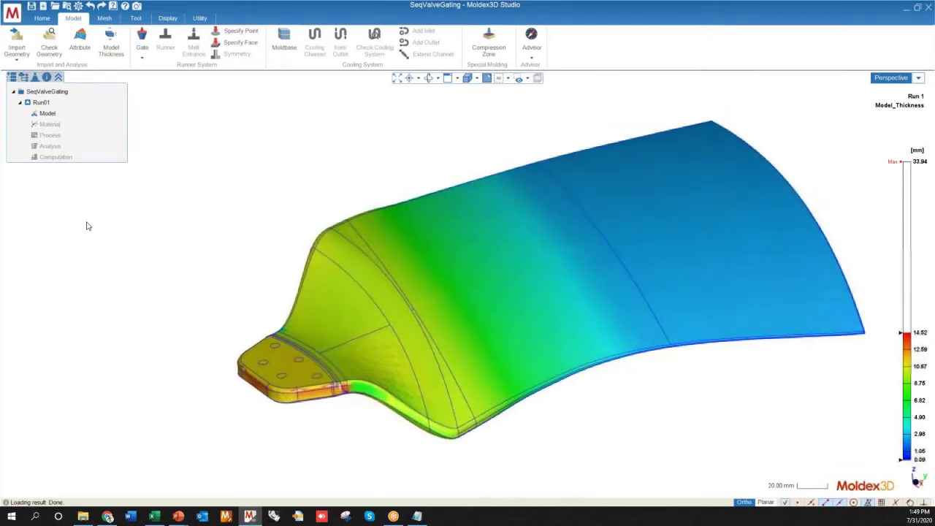
scroll(91, 298, down, 2)
middle_drag(242, 328, 247, 353)
scroll(578, 423, down, 1)
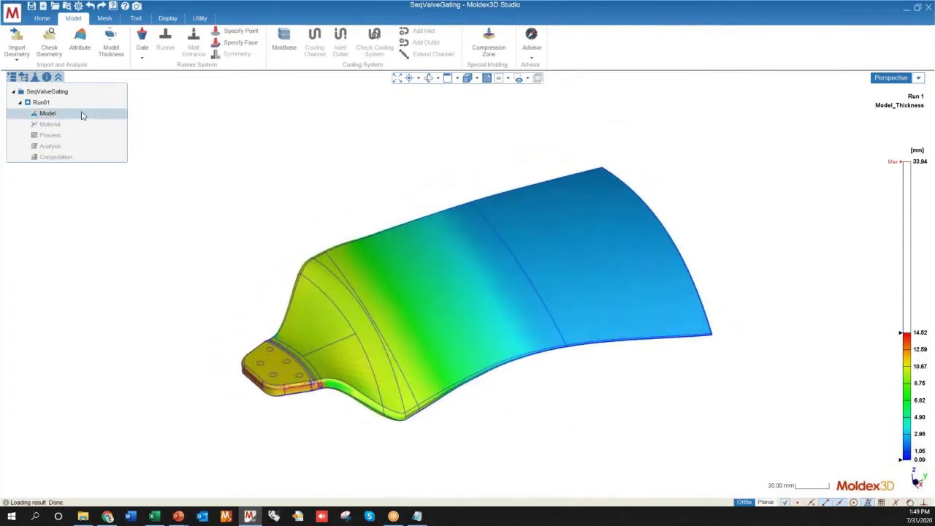
click(48, 114)
Place a hot runner pin gate, specified by one point with parting direction Z, in the middle of the end tab among the circles.
middle_drag(360, 280, 278, 244)
click(141, 54)
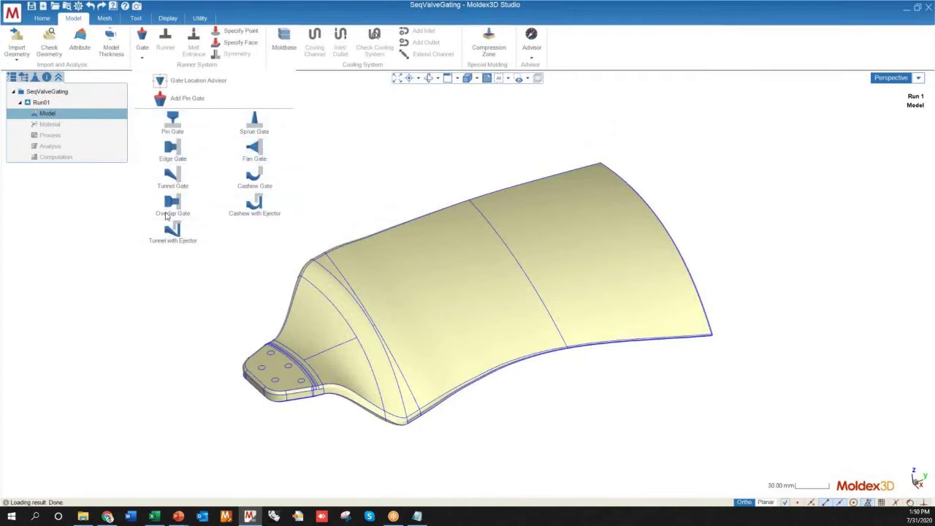
click(174, 126)
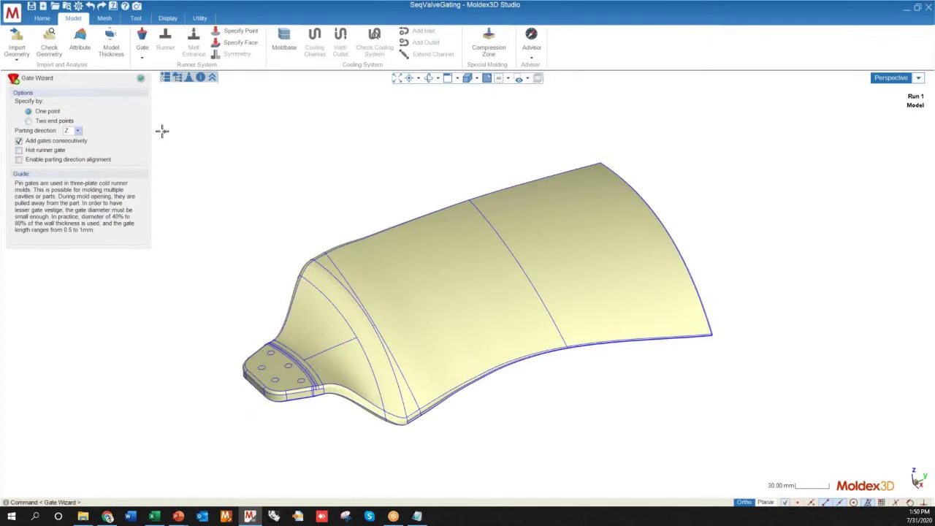
middle_drag(511, 282, 380, 212)
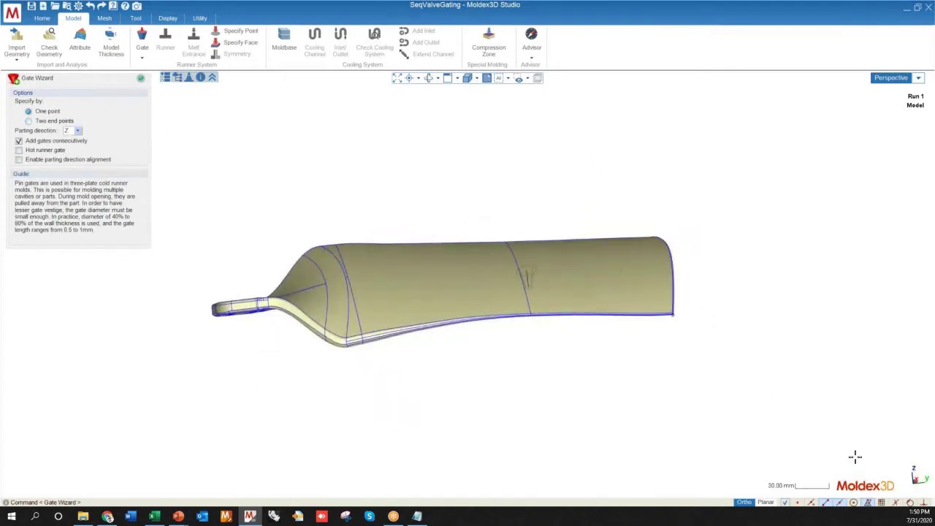
mouse_move(411, 324)
middle_down()
mouse_move(392, 311)
mouse_move(415, 333)
middle_up()
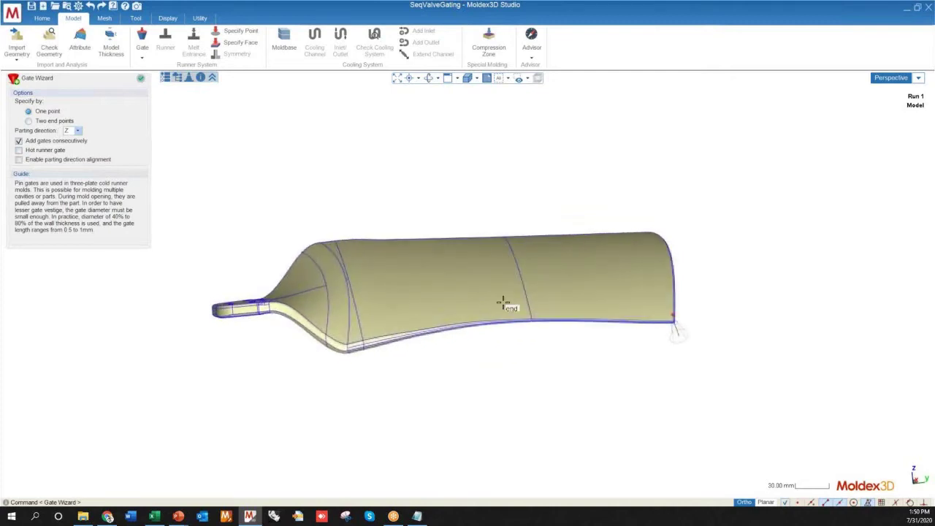
middle_drag(387, 299, 457, 356)
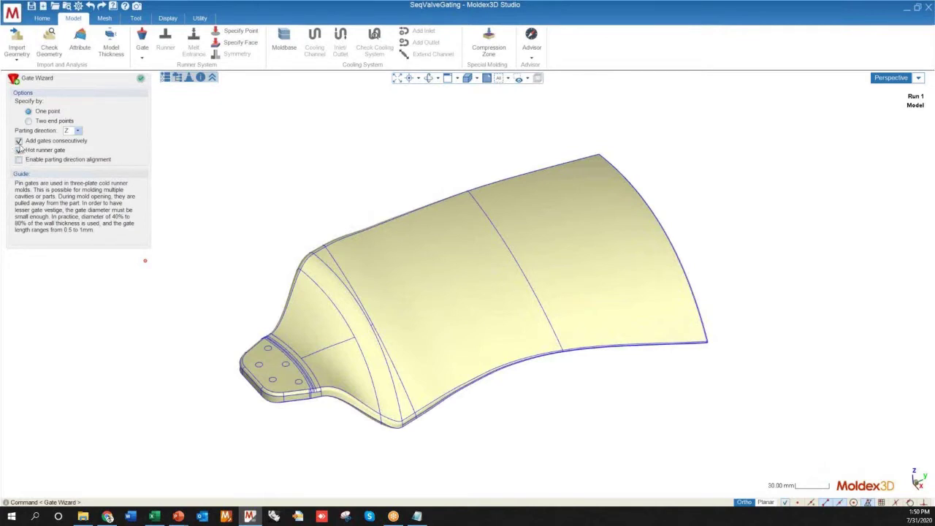
middle_drag(334, 309, 285, 326)
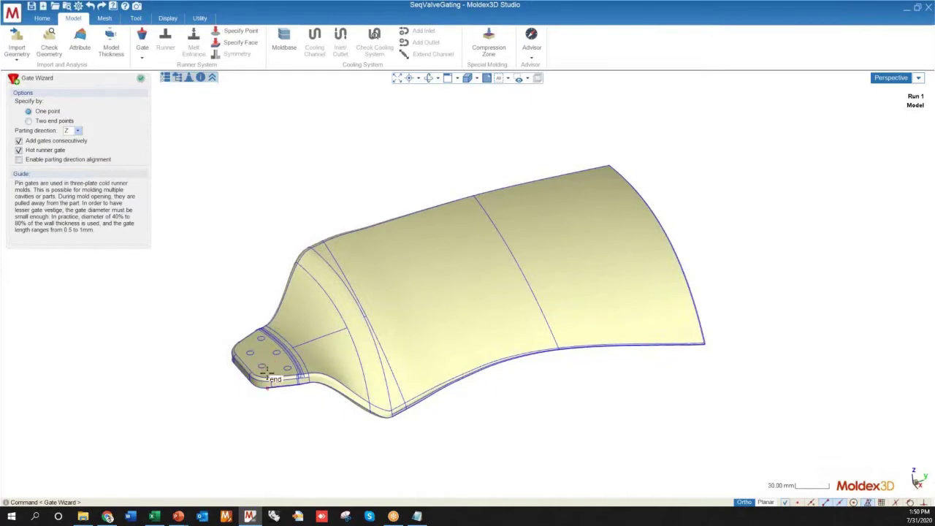
scroll(270, 357, up, 5)
scroll(262, 356, up, 4)
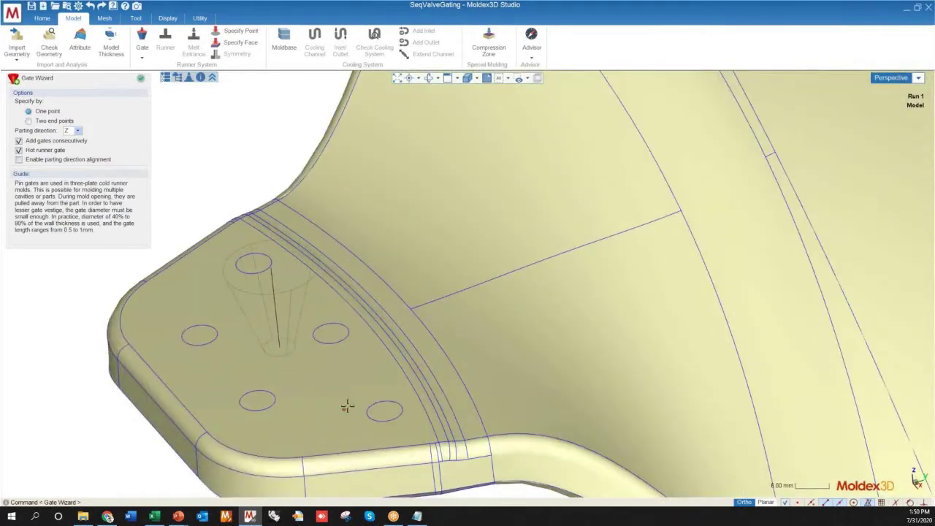
middle_drag(347, 406, 309, 411)
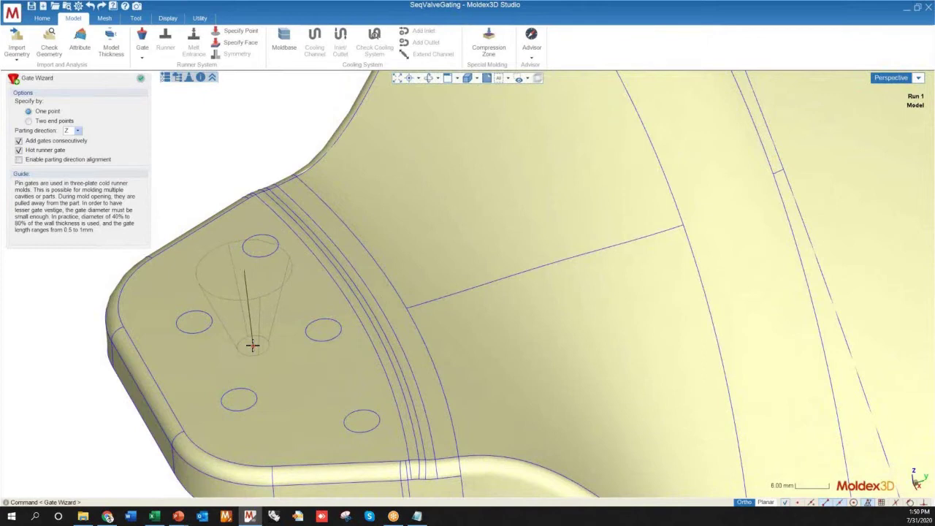
click(255, 351)
Review the end-tab gate's two cross-section diameters and its gate length.
scroll(219, 329, down, 5)
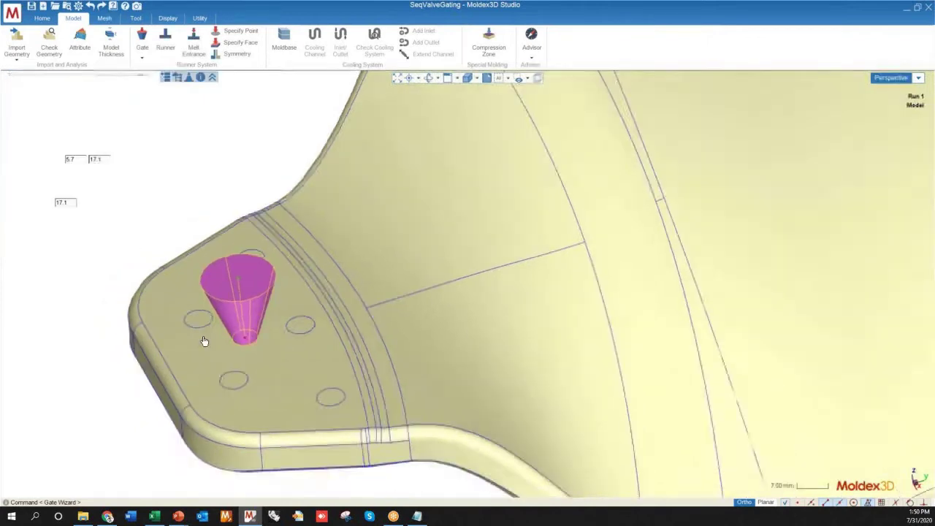
scroll(204, 346, down, 2)
middle_drag(204, 345, 239, 340)
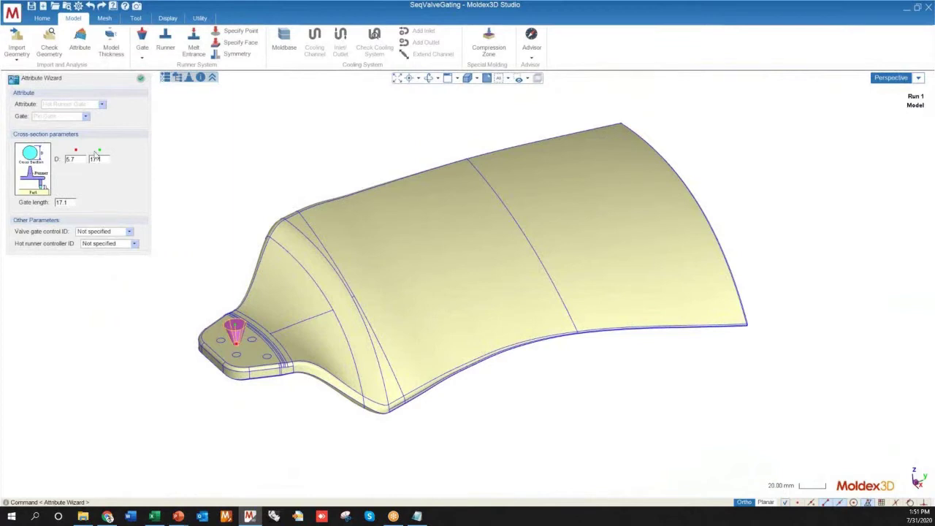
mouse_move(79, 160)
mouse_down()
mouse_move(56, 167)
mouse_move(82, 159)
mouse_up()
drag(71, 203, 54, 203)
click(75, 161)
drag(78, 159, 42, 157)
click(107, 160)
Examine the size and shape of the gate cone on the end tab, both close up and relative to the whole part.
middle_drag(350, 338, 208, 324)
scroll(208, 323, up, 3)
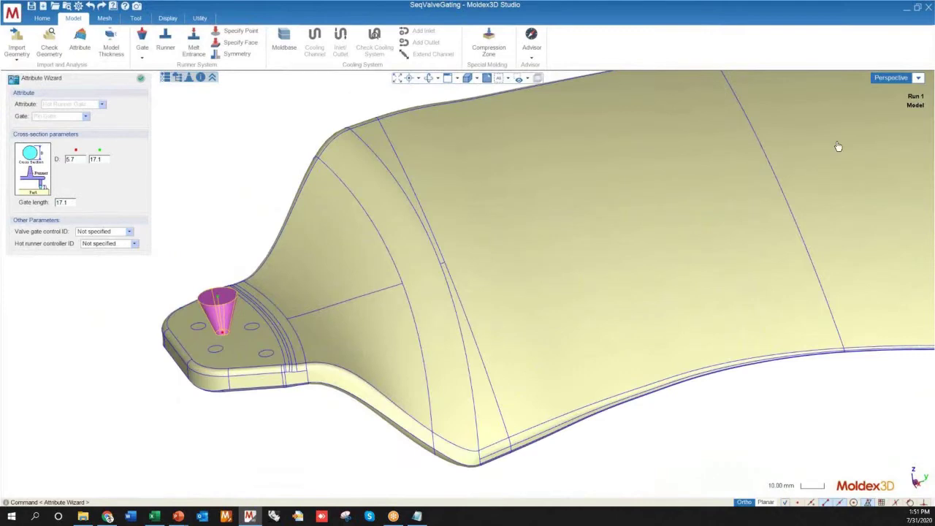
scroll(295, 326, down, 4)
middle_drag(231, 351, 253, 384)
scroll(255, 341, up, 4)
scroll(264, 319, down, 3)
scroll(233, 348, down, 2)
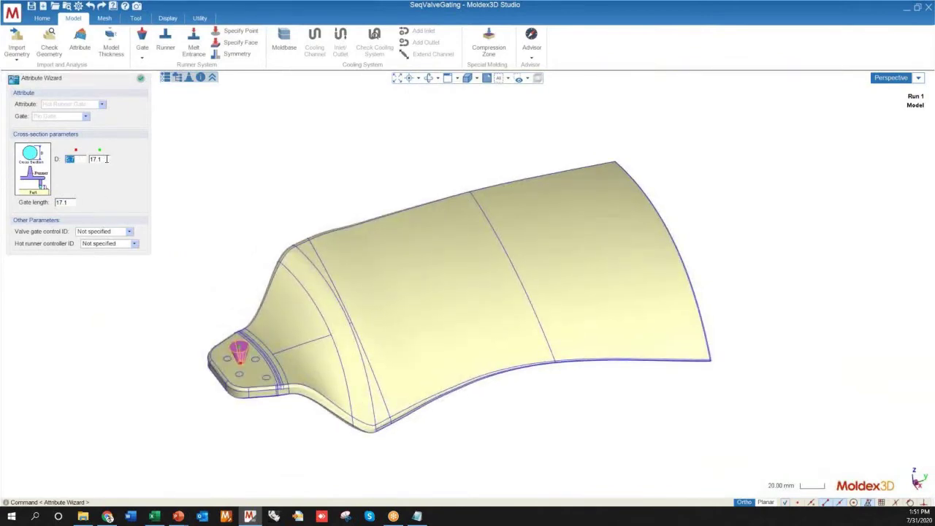
scroll(266, 390, up, 5)
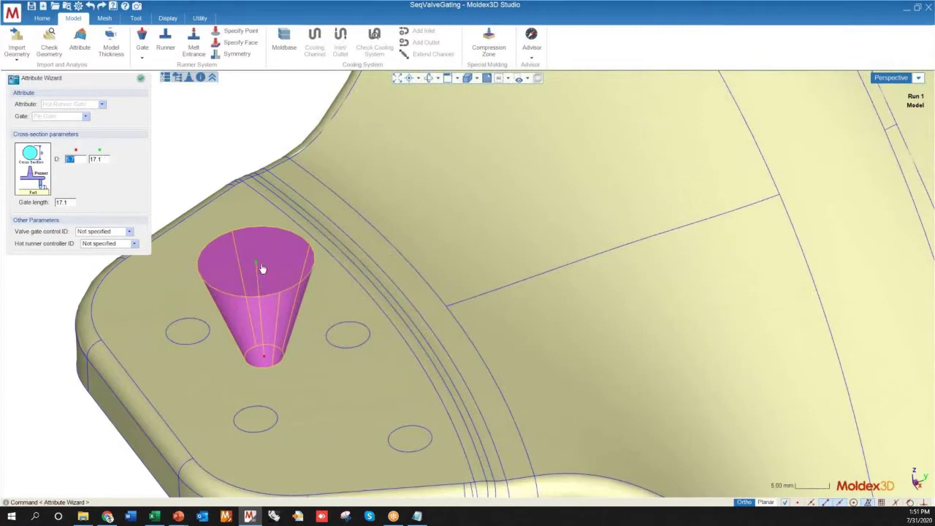
scroll(254, 267, down, 2)
scroll(252, 293, down, 4)
middle_drag(151, 317, 229, 312)
scroll(259, 267, up, 2)
scroll(259, 267, down, 5)
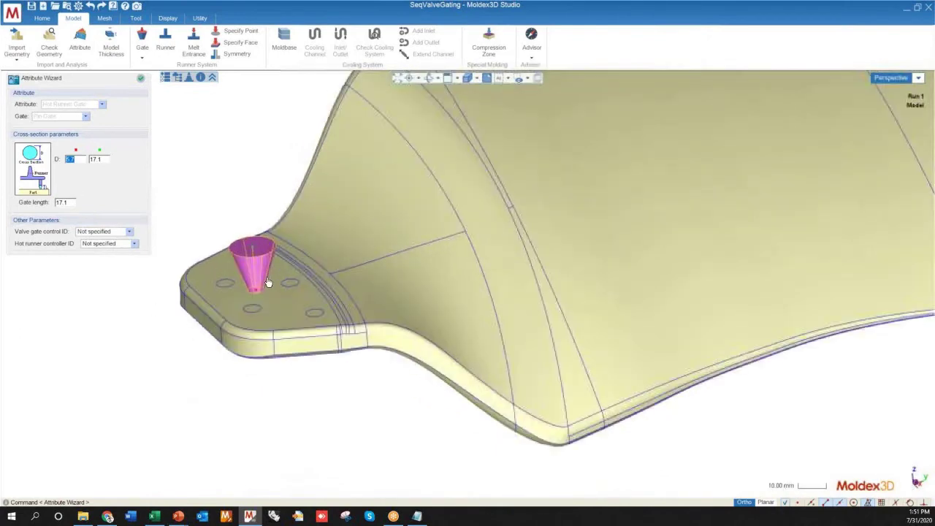
middle_drag(234, 384, 228, 371)
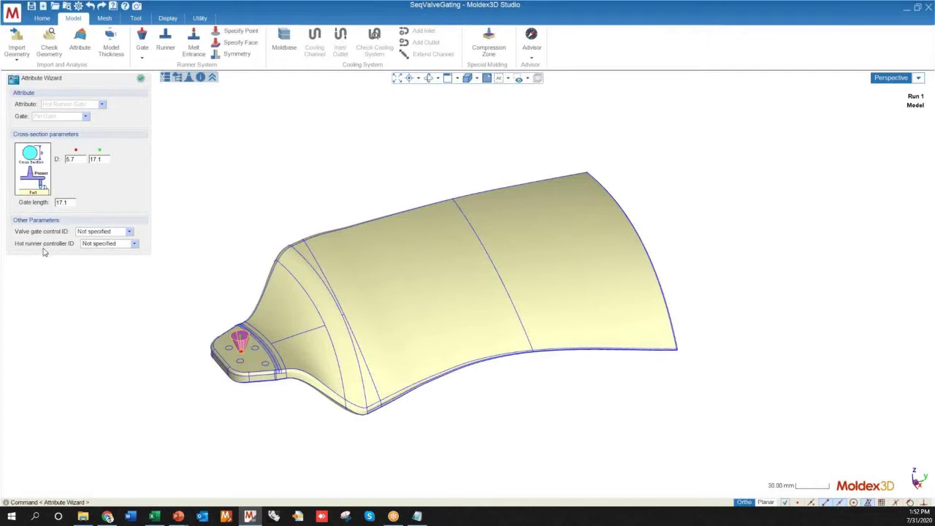
Set the number of valve gate controls to 3.
mouse_move(241, 378)
middle_down()
mouse_move(261, 390)
mouse_move(259, 382)
middle_up()
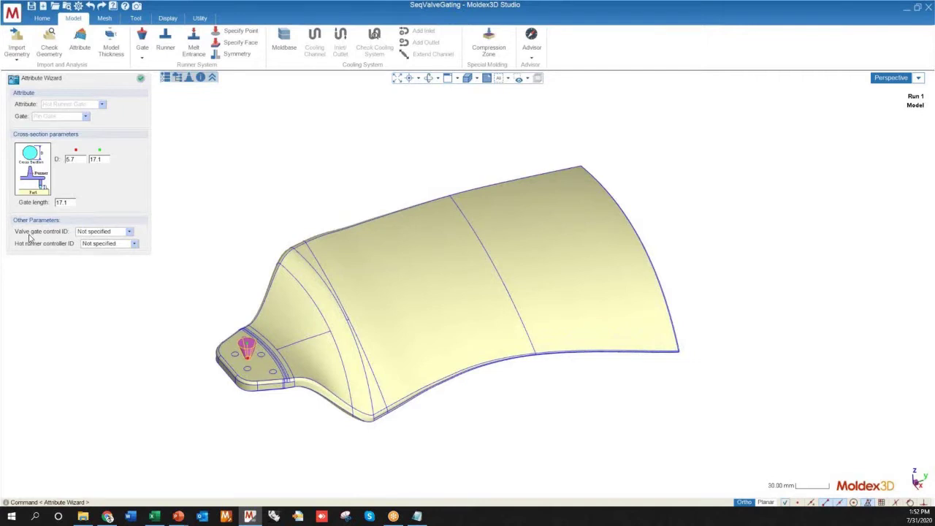
click(108, 232)
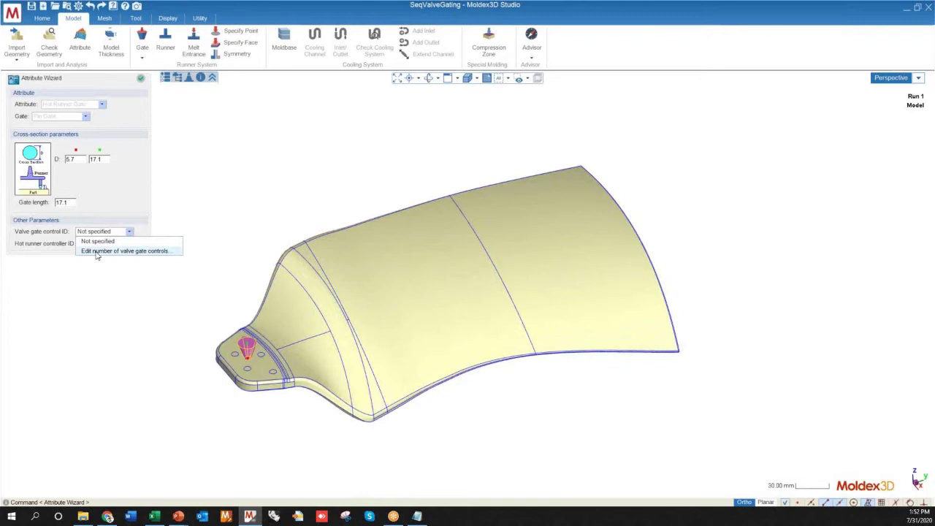
click(96, 251)
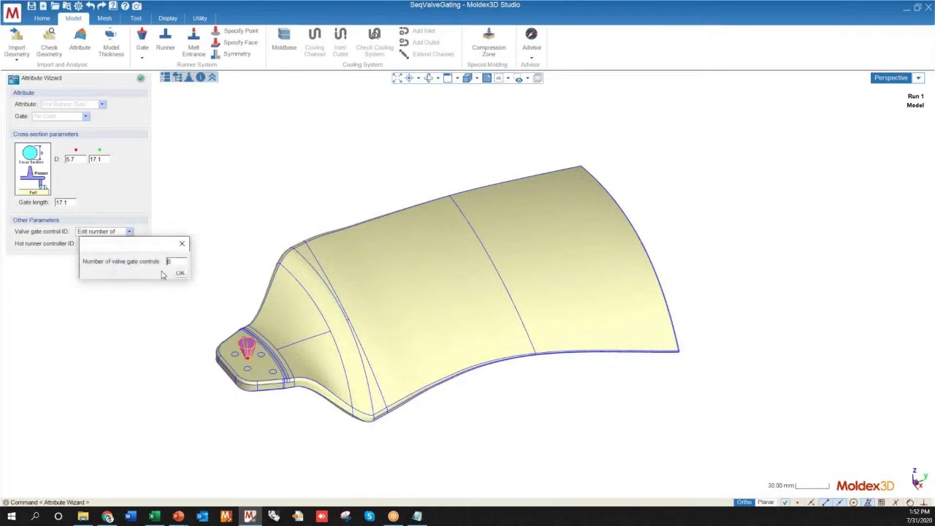
drag(148, 248, 229, 177)
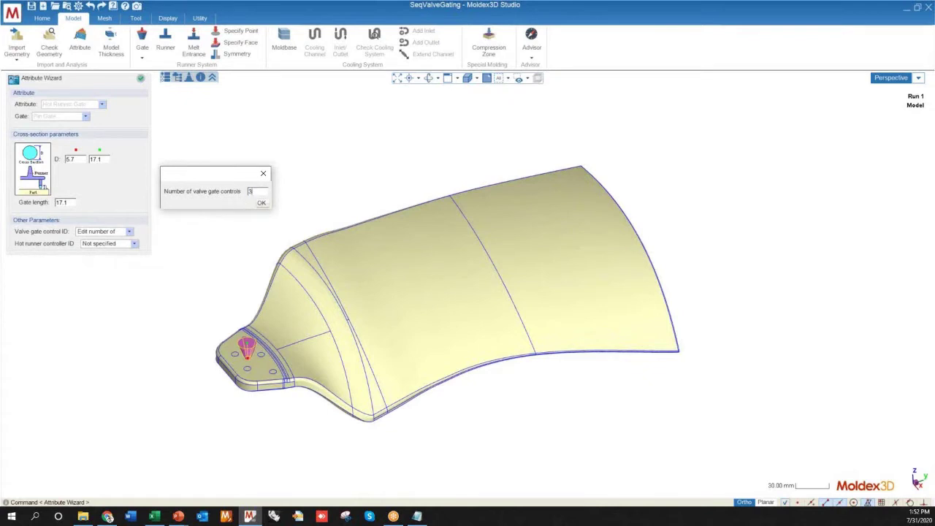
click(262, 203)
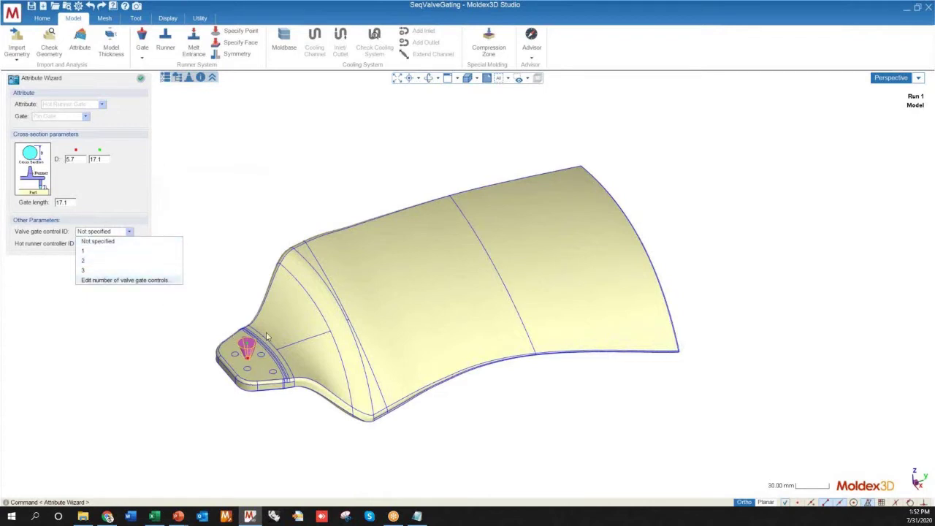
Assign valve gate control ID 1 to the end-tab gate and accept its attributes.
click(86, 253)
middle_drag(221, 372, 226, 354)
scroll(226, 353, up, 2)
scroll(225, 310, down, 2)
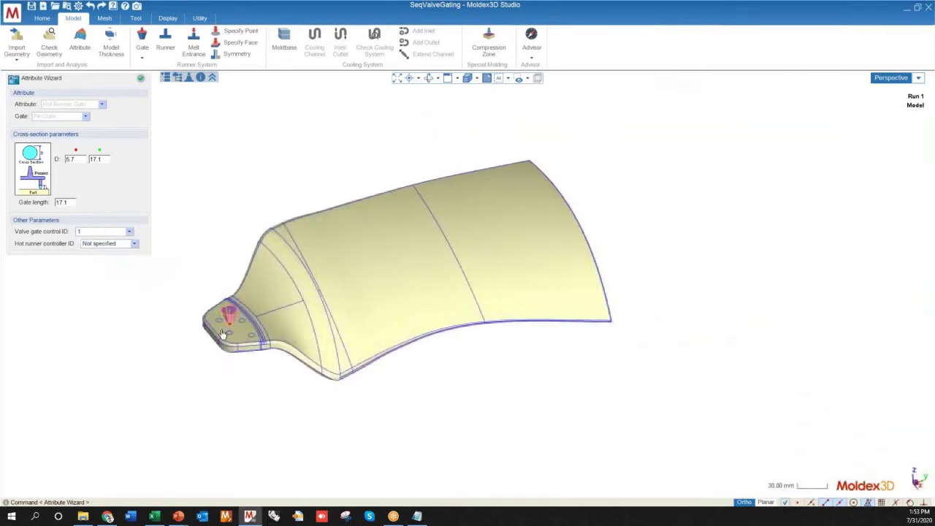
scroll(212, 323, up, 3)
scroll(231, 332, up, 3)
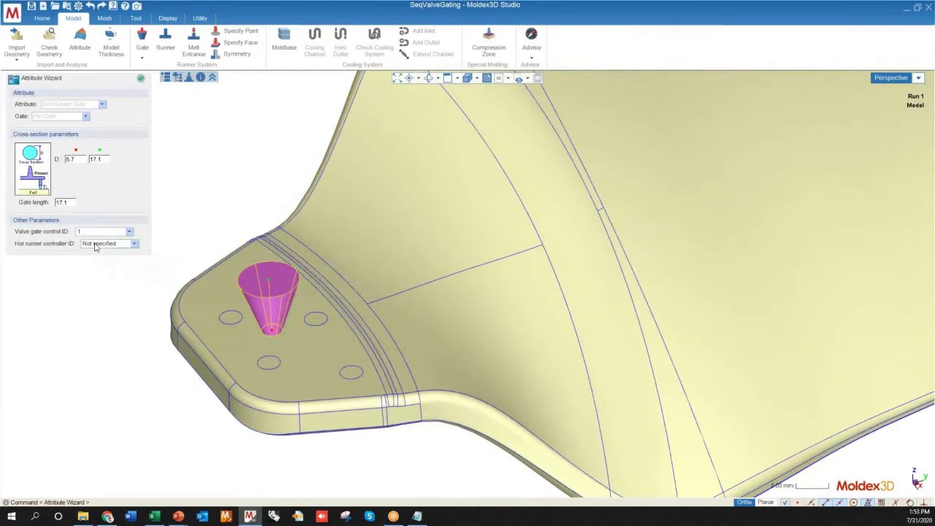
scroll(242, 325, down, 5)
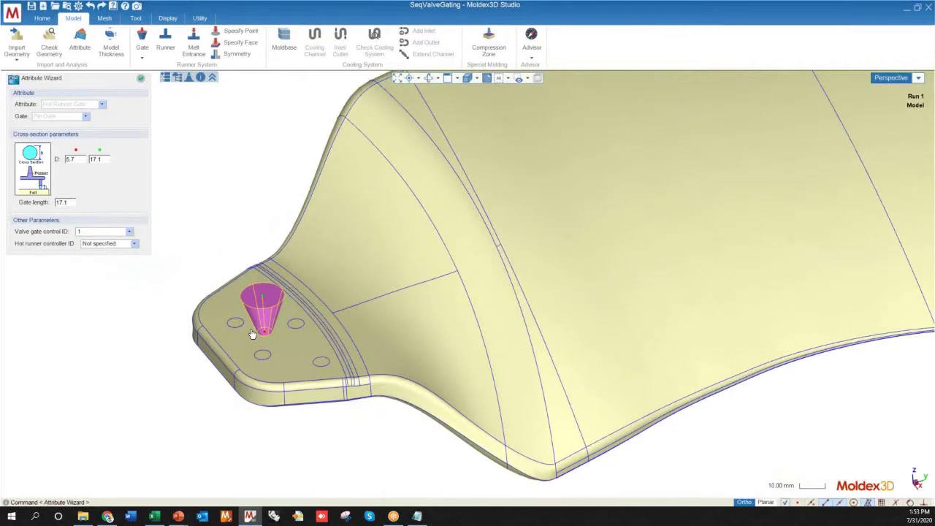
scroll(241, 341, down, 2)
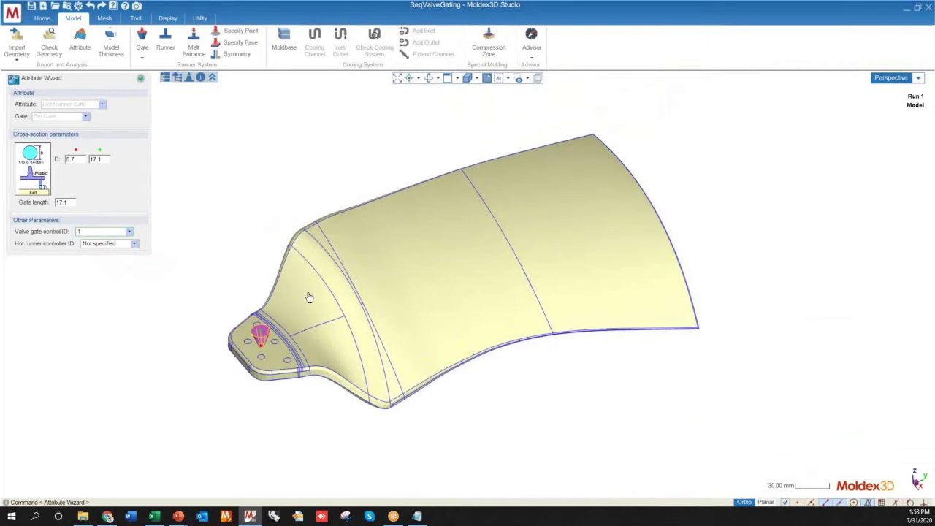
click(143, 81)
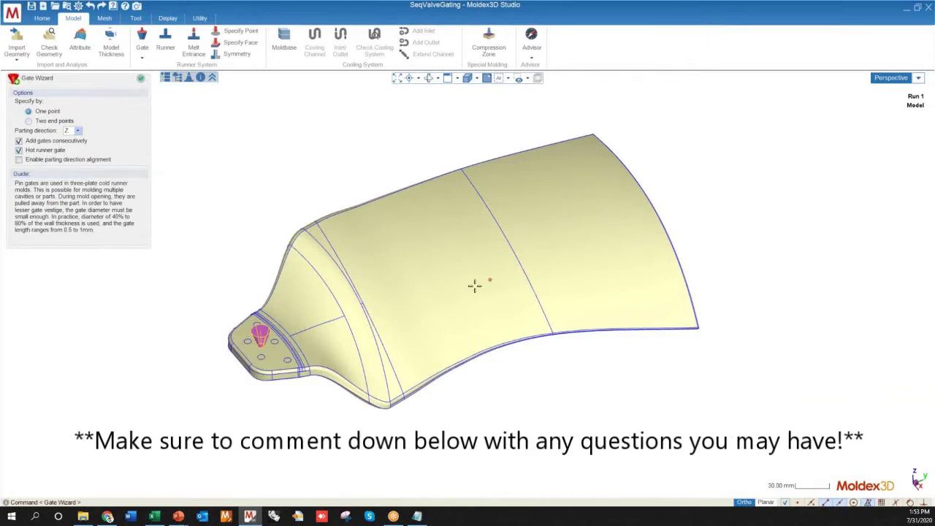
Add two more hot runner pin gates on the curved body, one on each side of the middle dividing line, and finish gate placement.
click(432, 276)
click(576, 222)
middle_drag(527, 358, 445, 323)
scroll(445, 323, up, 5)
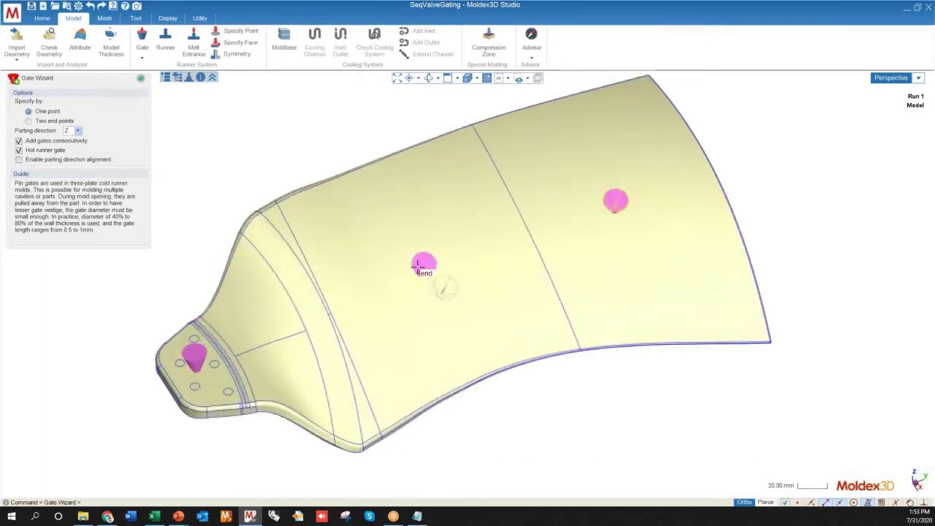
scroll(421, 297, down, 5)
middle_drag(447, 382, 467, 307)
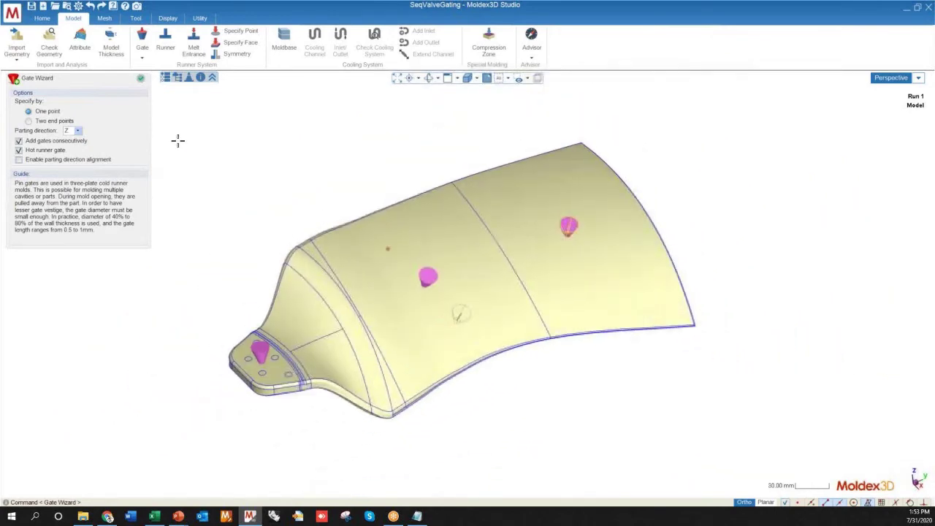
click(140, 78)
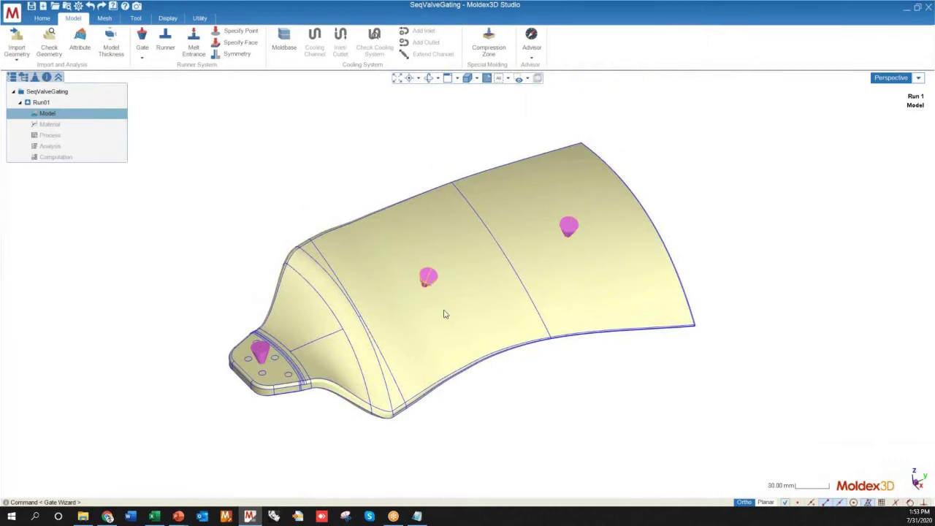
Examine the three pin gates on the end tab and curved body from different angles and distances.
middle_drag(435, 290, 247, 322)
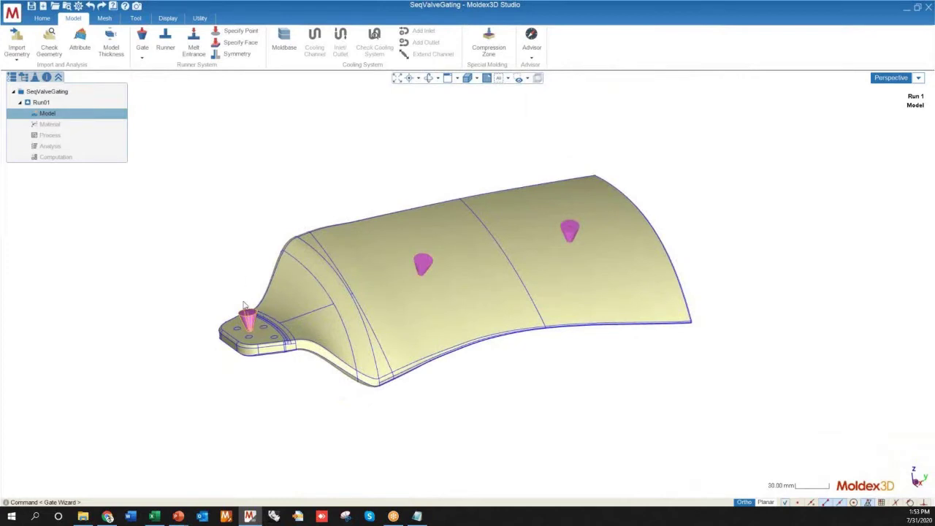
scroll(413, 264, up, 4)
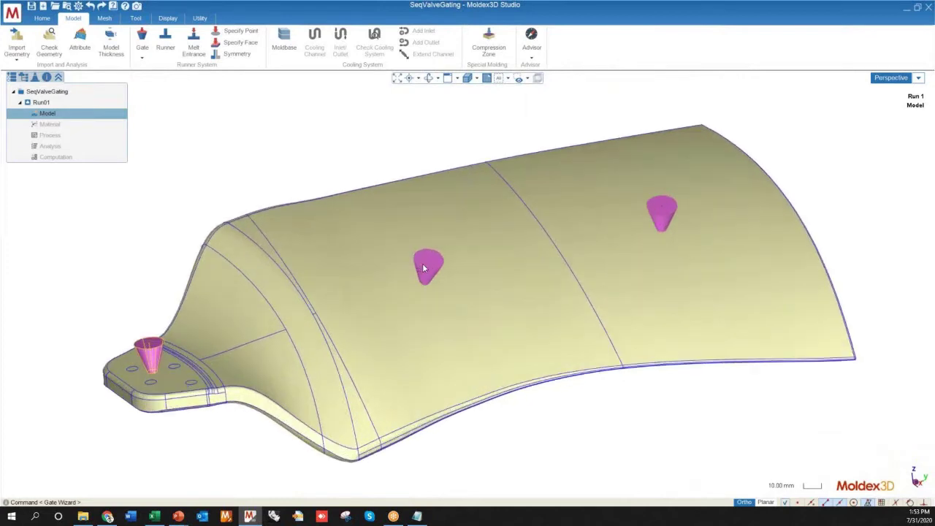
scroll(551, 240, down, 2)
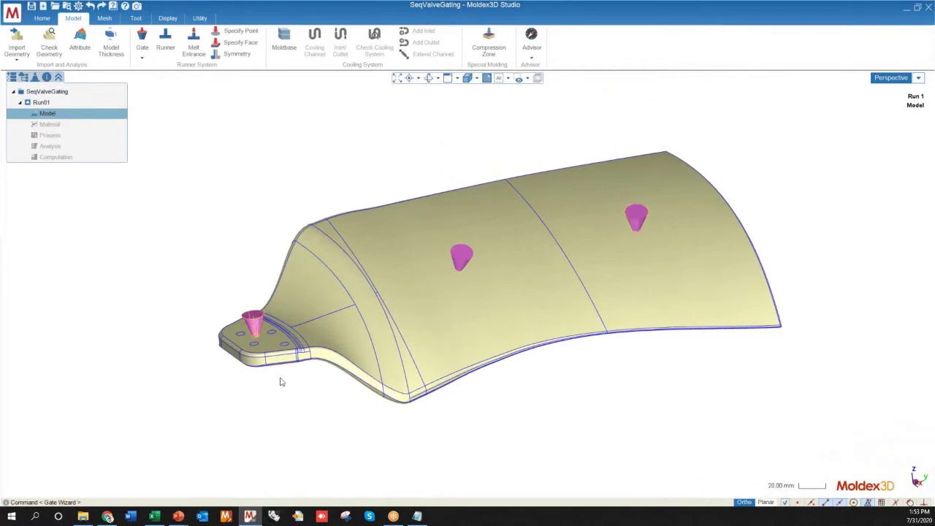
scroll(282, 369, up, 3)
scroll(269, 353, up, 2)
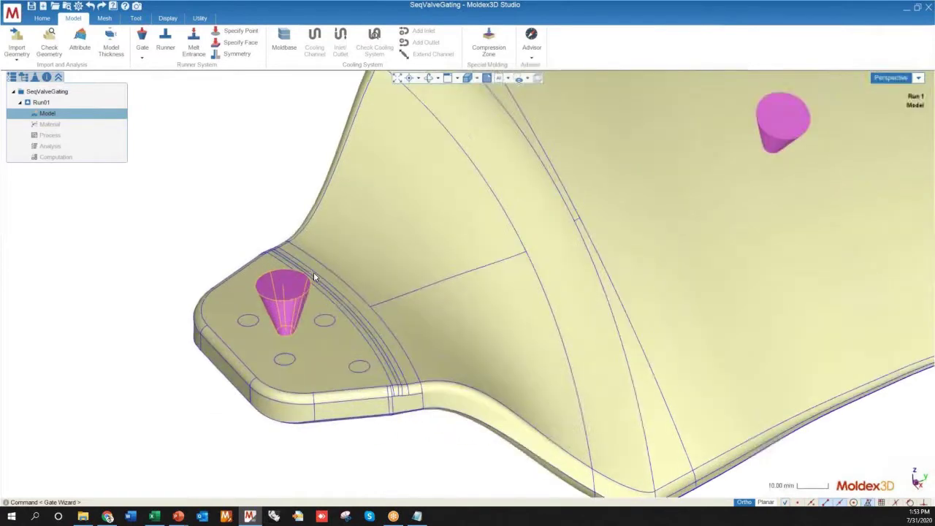
scroll(234, 377, down, 3)
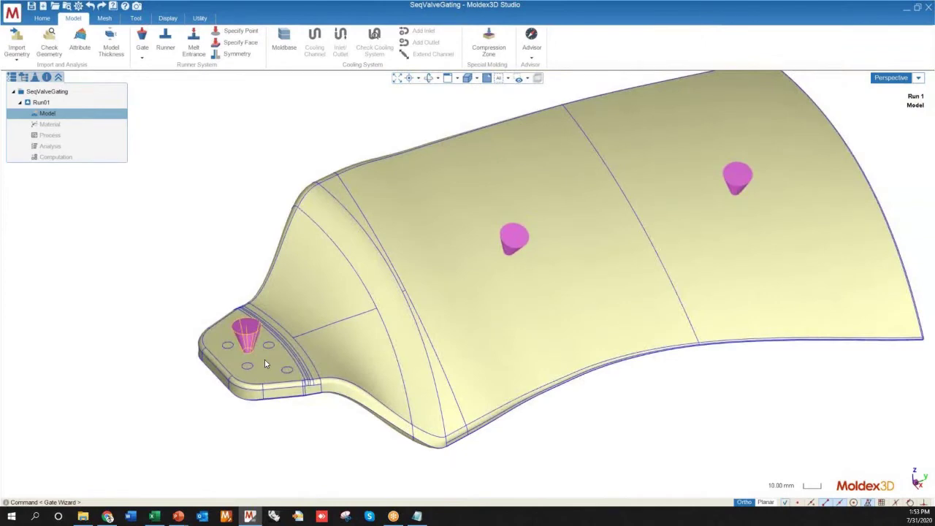
scroll(252, 362, down, 2)
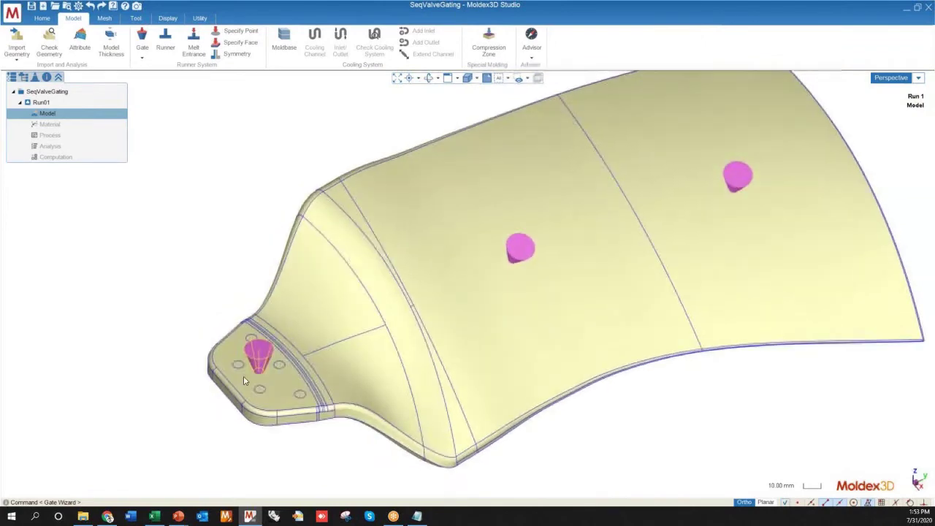
scroll(238, 362, down, 2)
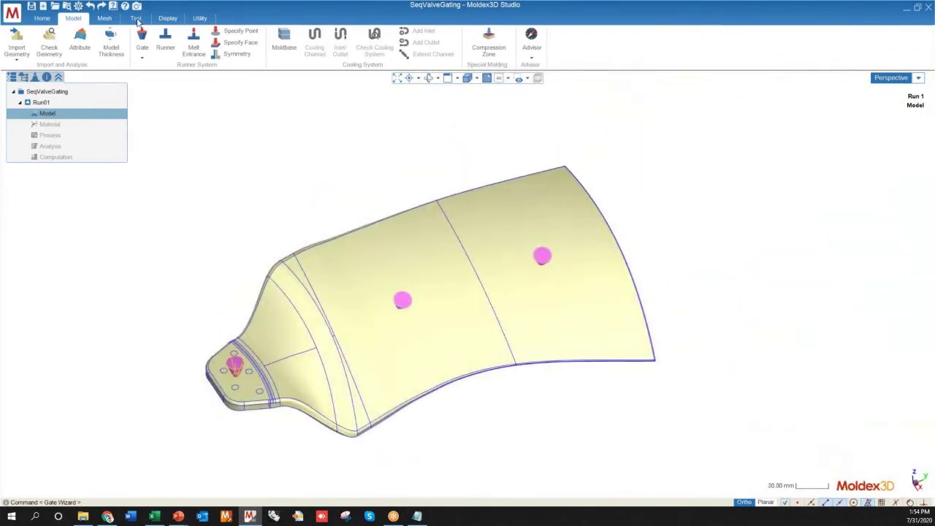
Turn on the valve gate ID labels in the model display.
click(168, 17)
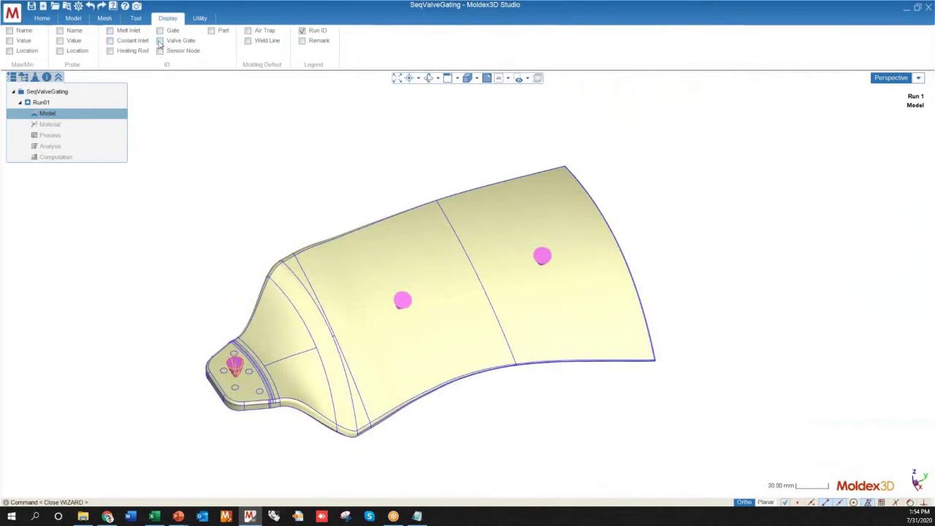
click(160, 41)
middle_drag(362, 292, 422, 350)
scroll(252, 373, up, 6)
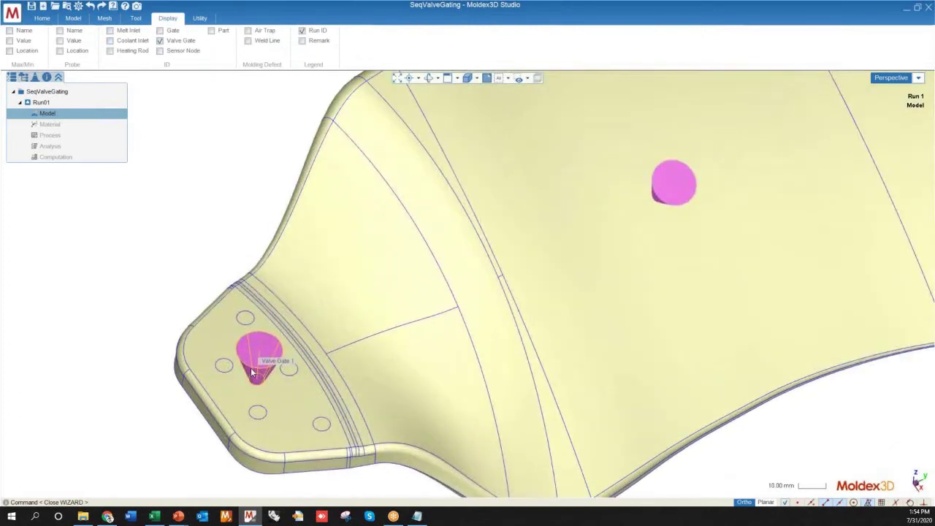
scroll(219, 358, down, 4)
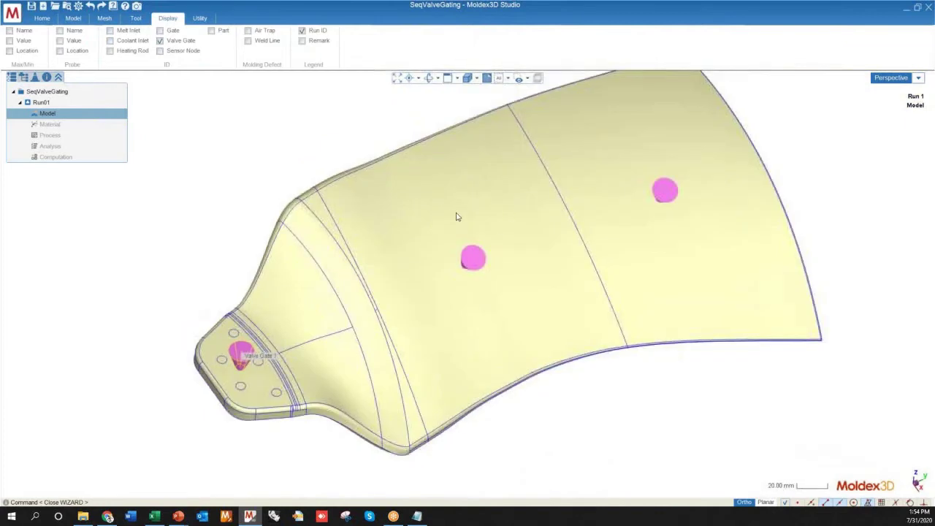
Edit the attributes of the two pin gates on the curved body and assign them valve gate control ID 2.
click(673, 189)
key(Escape)
middle_drag(409, 382, 677, 276)
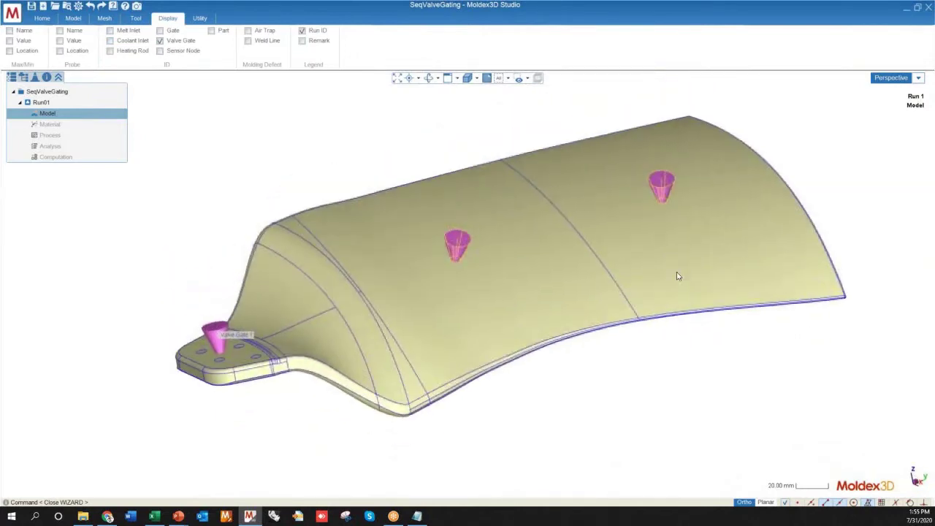
right_click(464, 236)
click(497, 242)
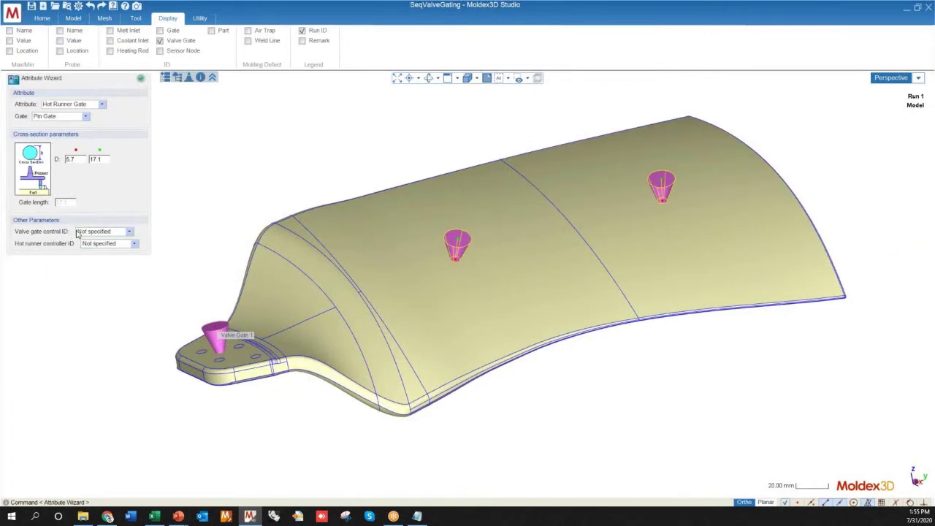
middle_drag(518, 274, 334, 340)
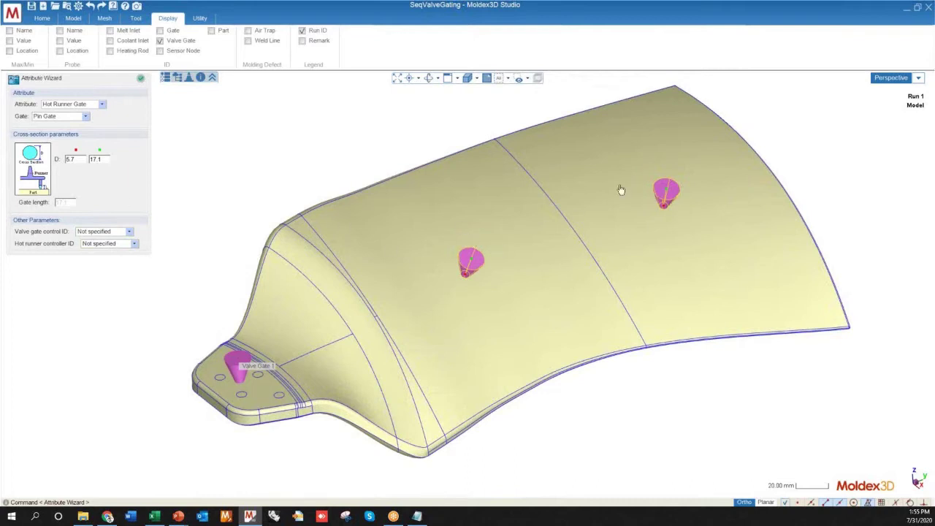
click(100, 232)
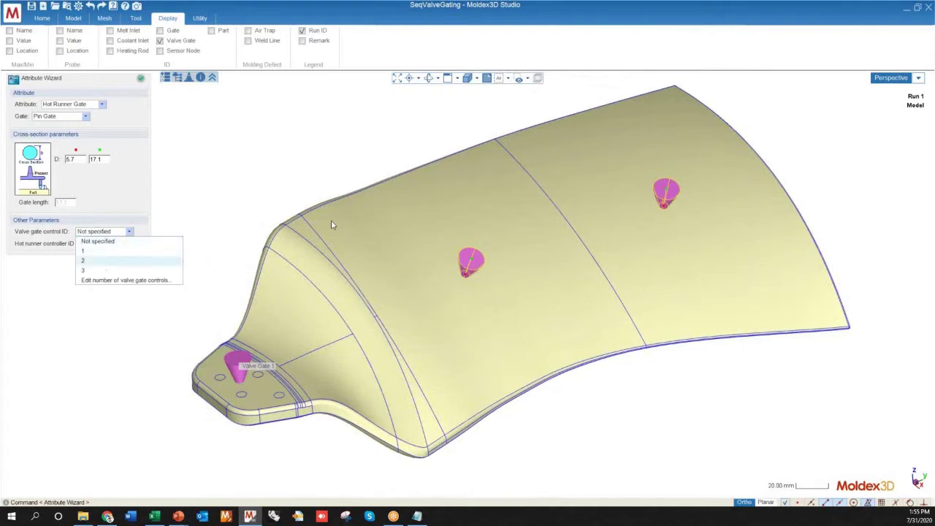
click(87, 262)
Assign valve gate control ID 3 to the curved-body gate farthest from the end tab and accept its attributes.
middle_drag(429, 372, 639, 211)
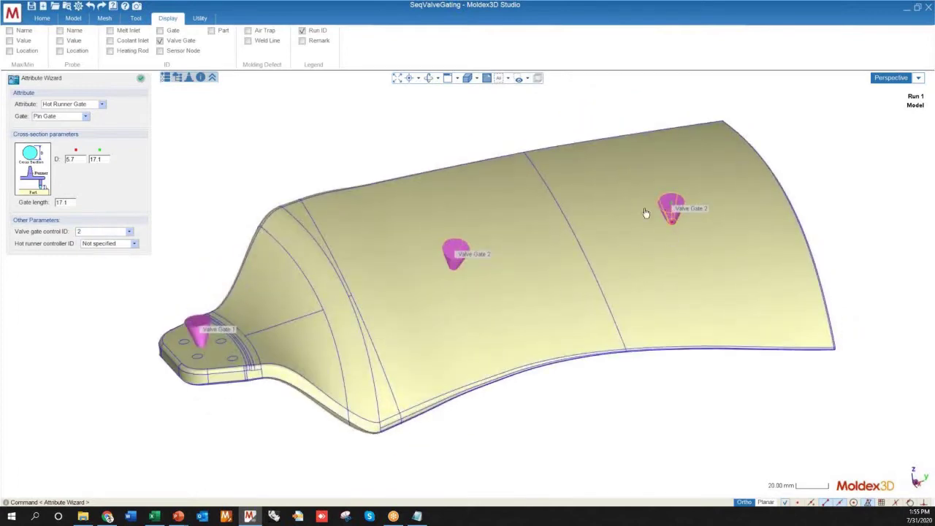
click(102, 231)
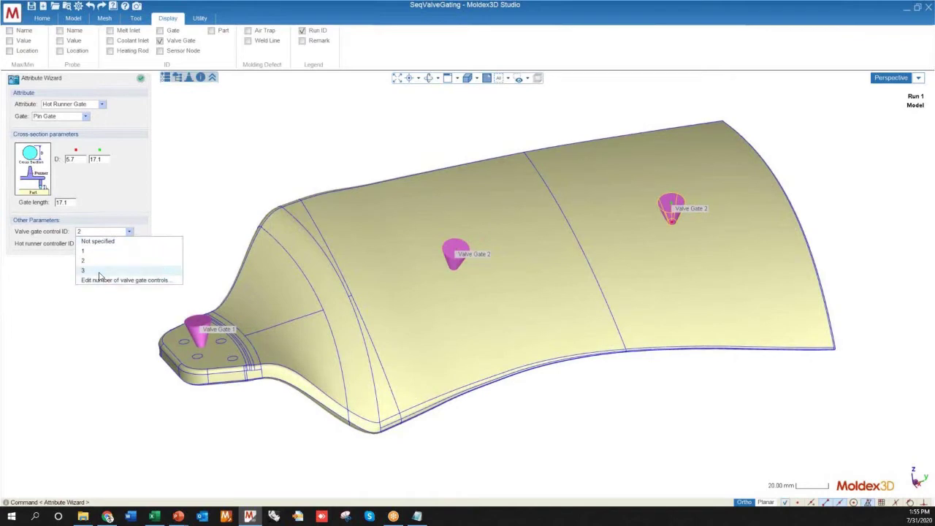
click(100, 270)
middle_drag(481, 290, 643, 212)
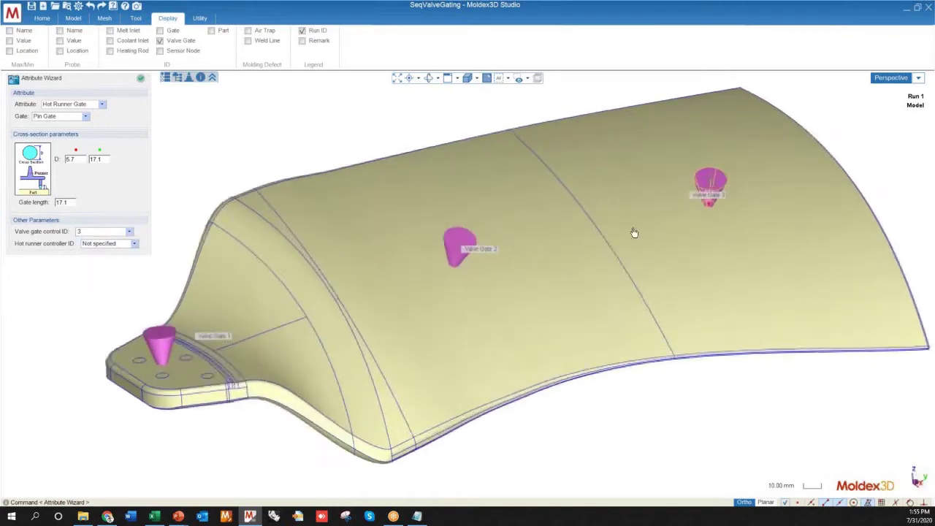
scroll(768, 144, up, 3)
scroll(674, 207, down, 5)
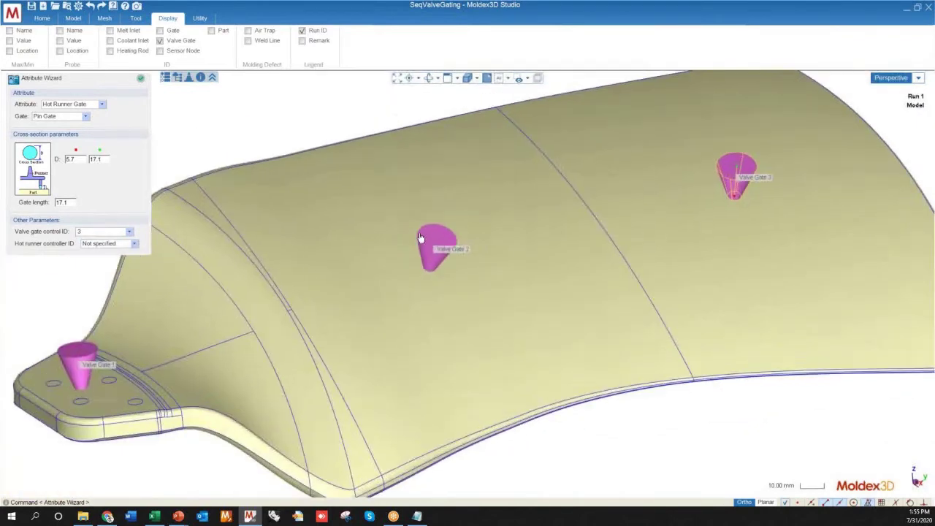
scroll(424, 240, up, 5)
scroll(451, 277, down, 5)
middle_drag(438, 252, 481, 256)
middle_drag(604, 200, 583, 268)
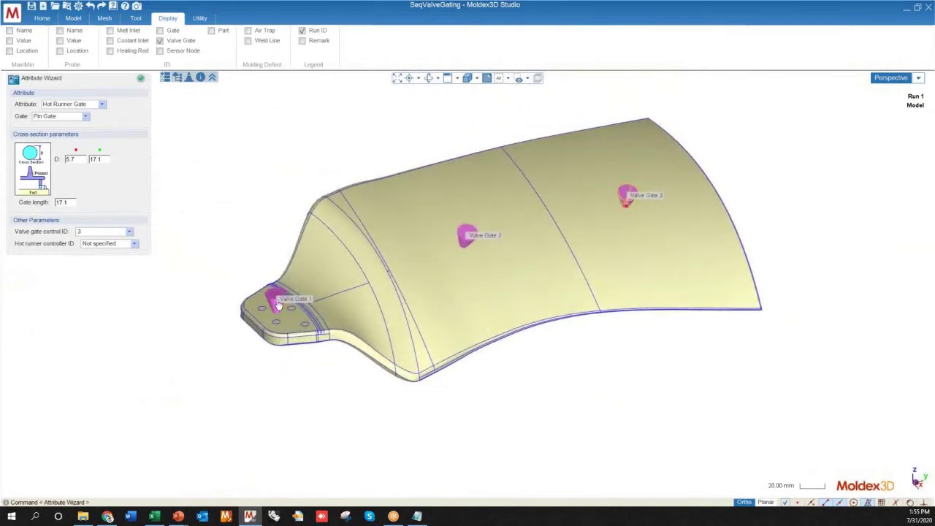
scroll(271, 277, up, 2)
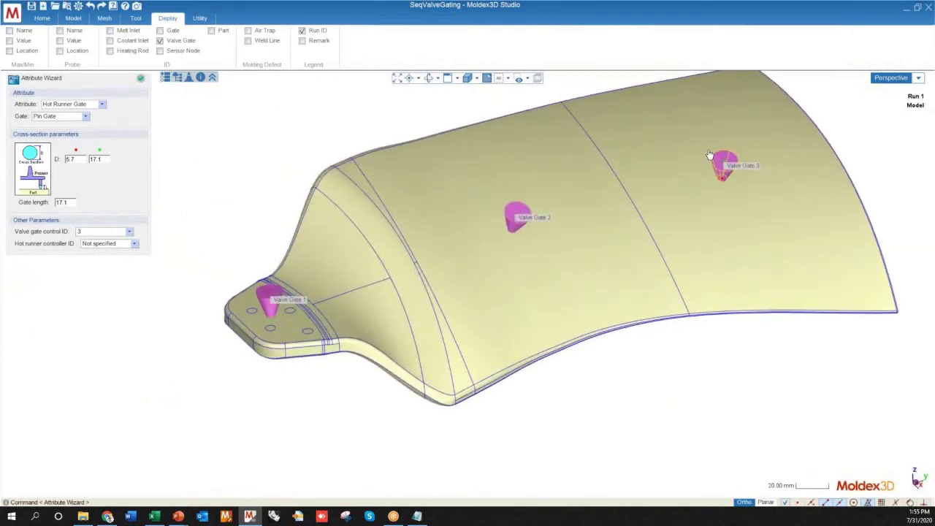
middle_drag(679, 215, 790, 203)
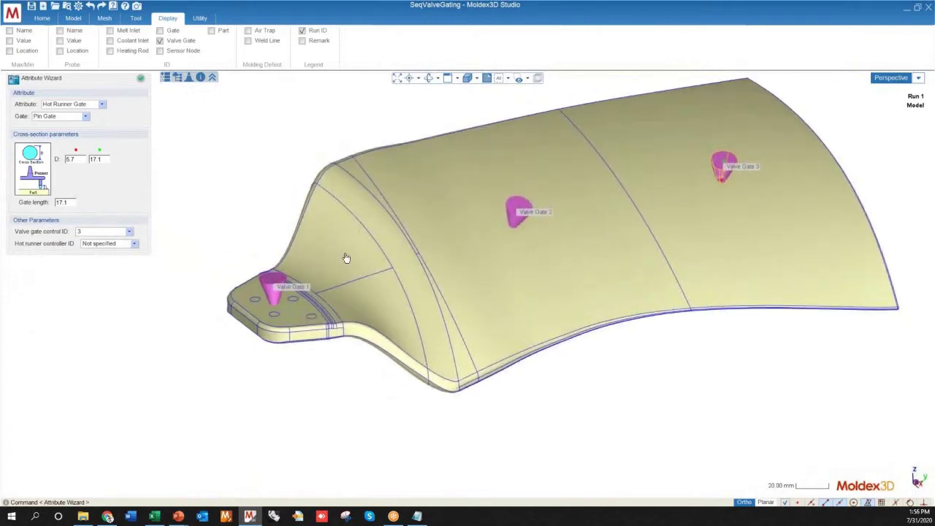
scroll(369, 302, down, 4)
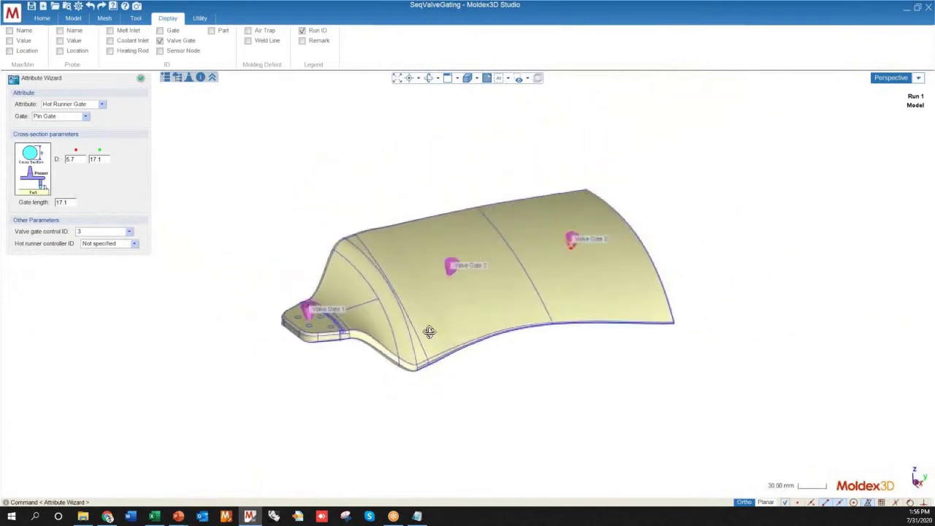
middle_drag(390, 289, 401, 343)
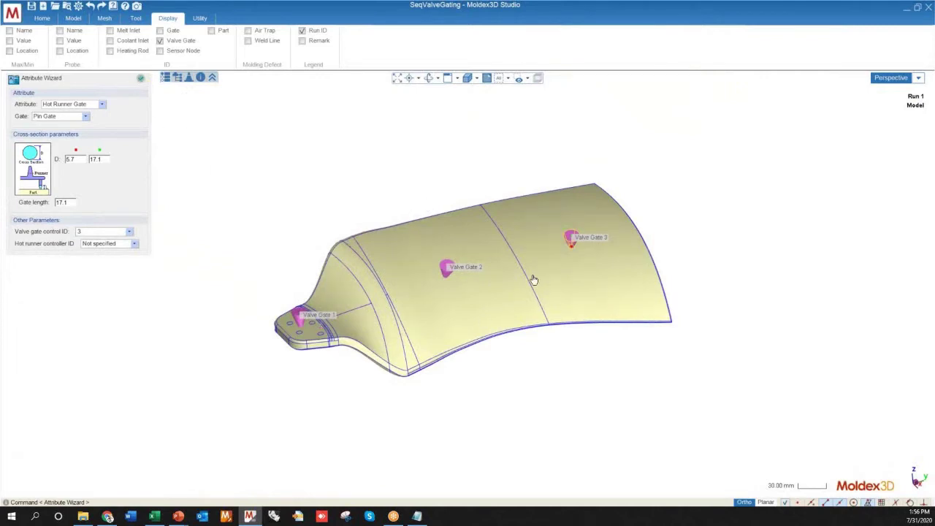
click(141, 79)
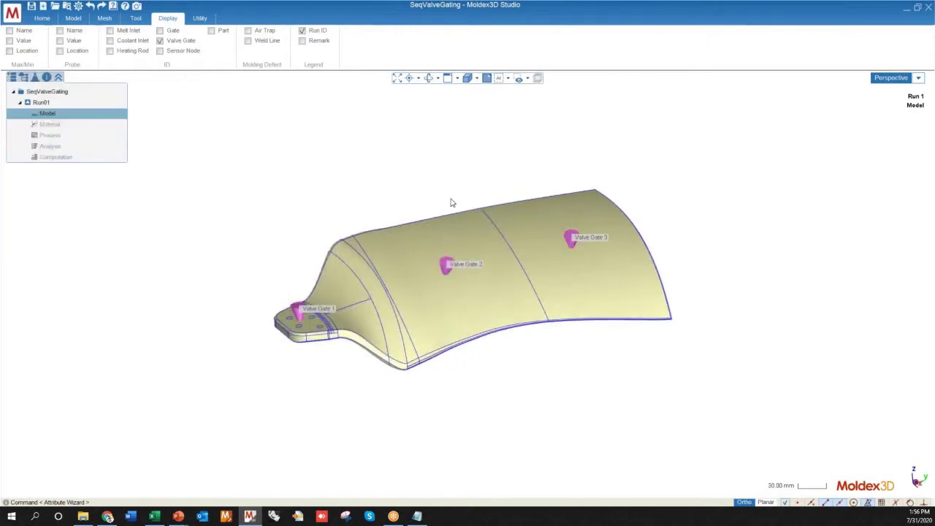
Check the valve gate labels on all three gates, picking out the two on the curved body.
middle_drag(439, 232, 491, 266)
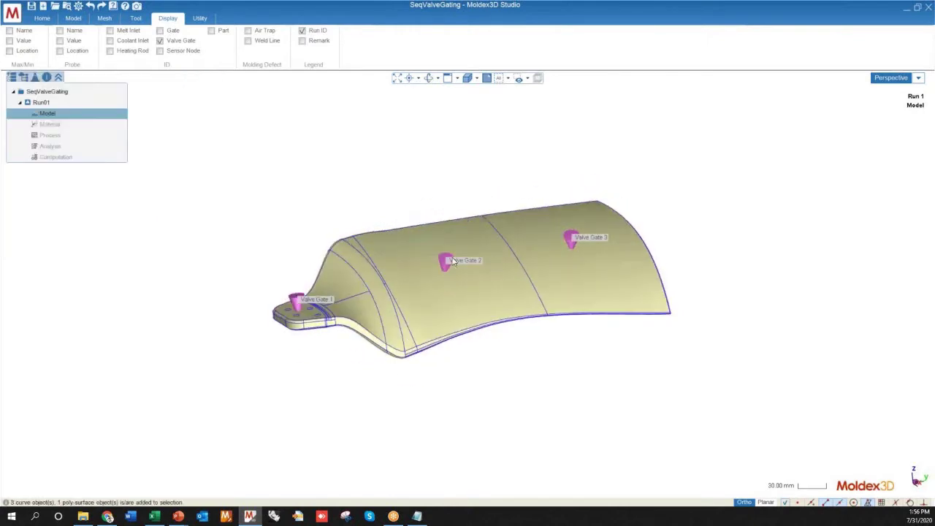
scroll(276, 322, up, 5)
scroll(190, 311, down, 3)
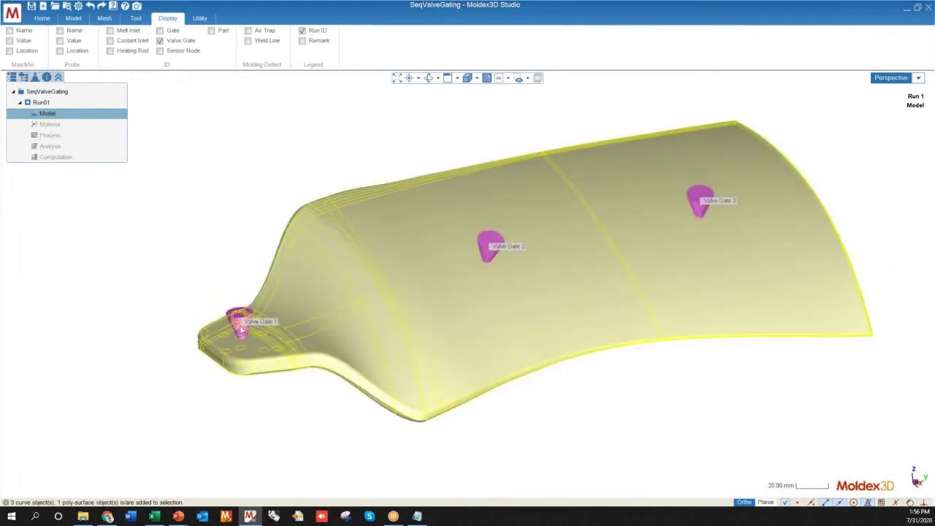
click(487, 246)
click(703, 204)
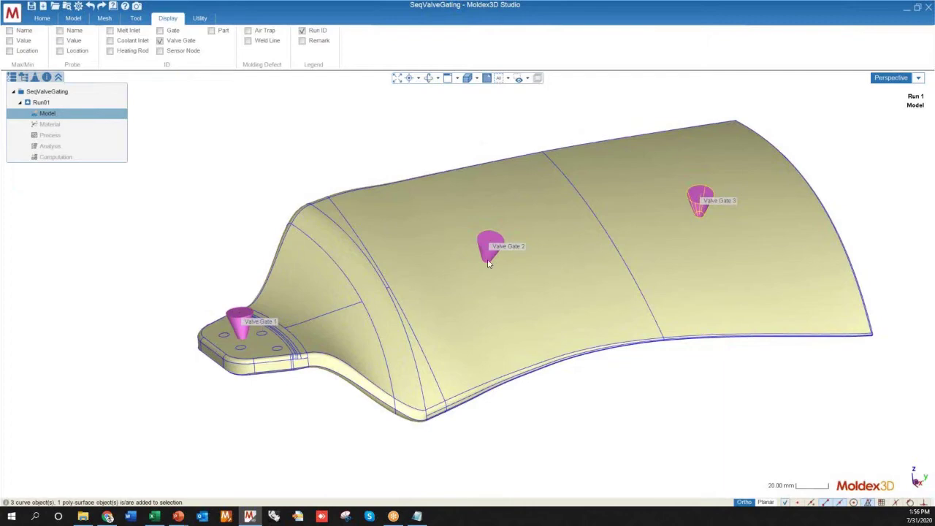
Add melt entrances to all three pin gates automatically.
click(74, 19)
scroll(314, 285, down, 4)
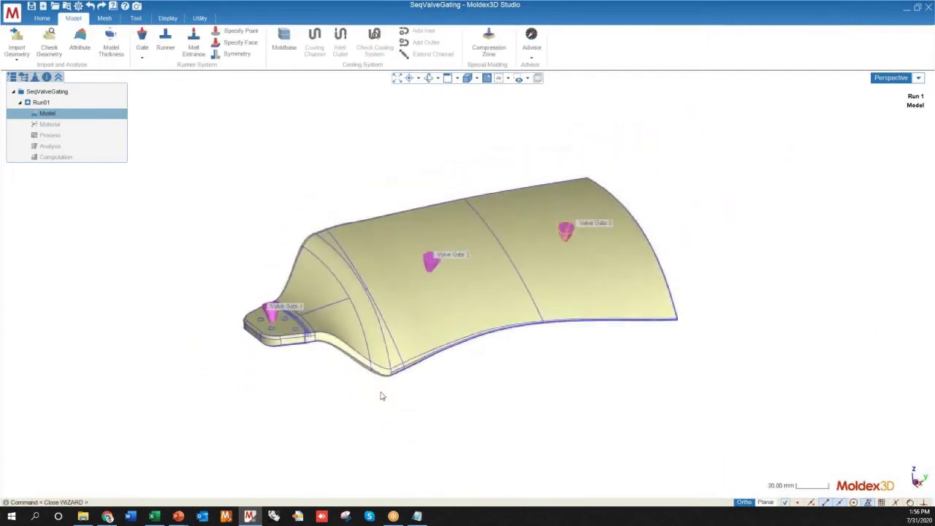
middle_drag(418, 413, 411, 396)
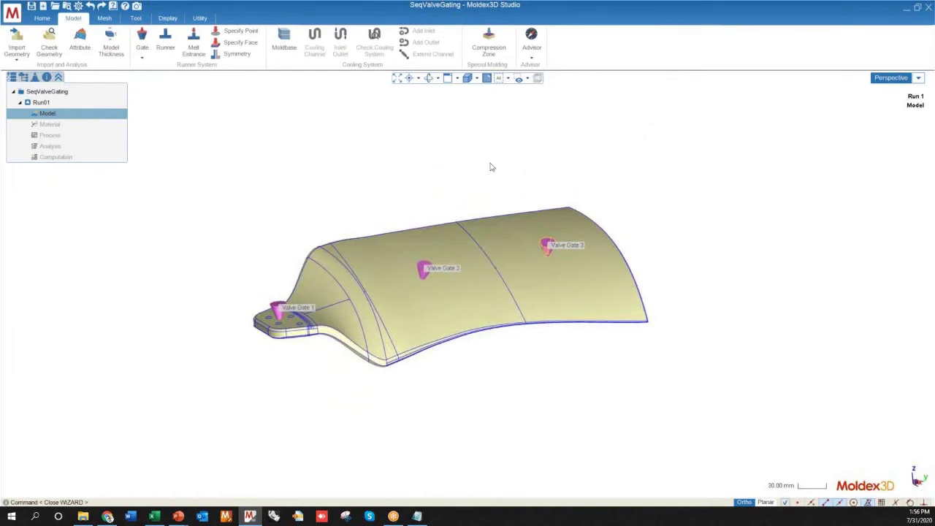
scroll(448, 318, down, 4)
middle_drag(441, 353, 441, 333)
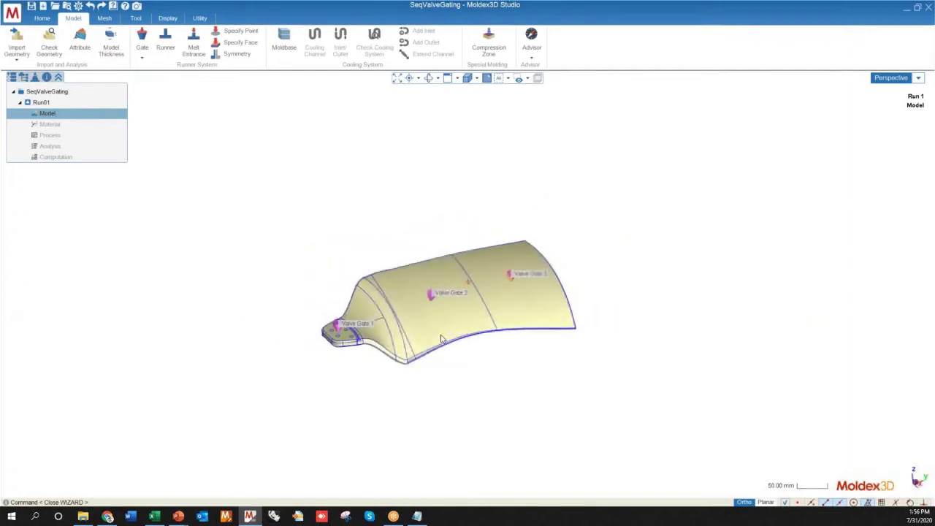
scroll(350, 336, up, 5)
scroll(417, 318, up, 1)
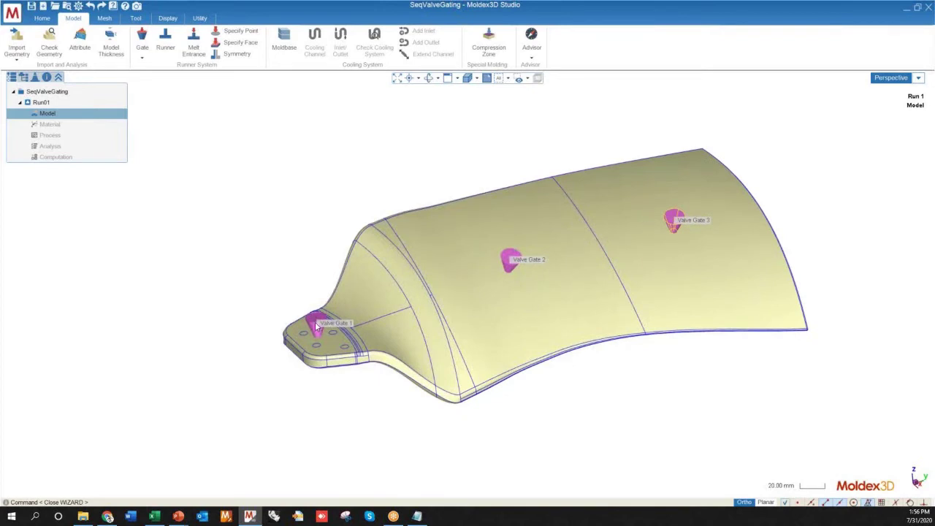
middle_drag(338, 334, 338, 331)
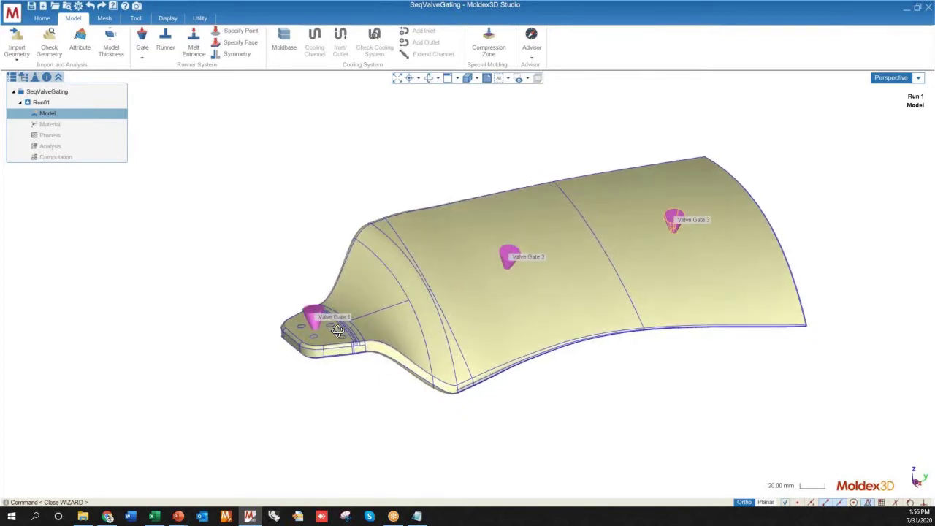
scroll(338, 331, up, 5)
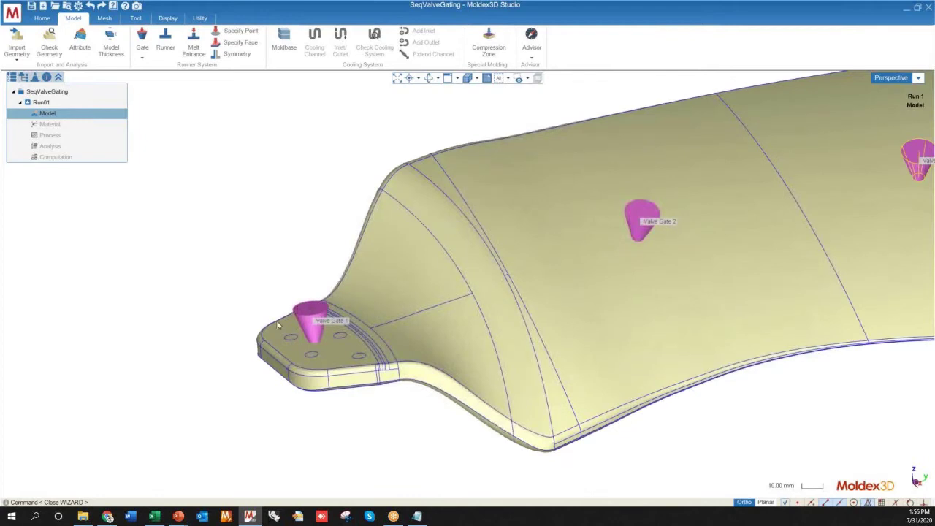
scroll(276, 320, down, 3)
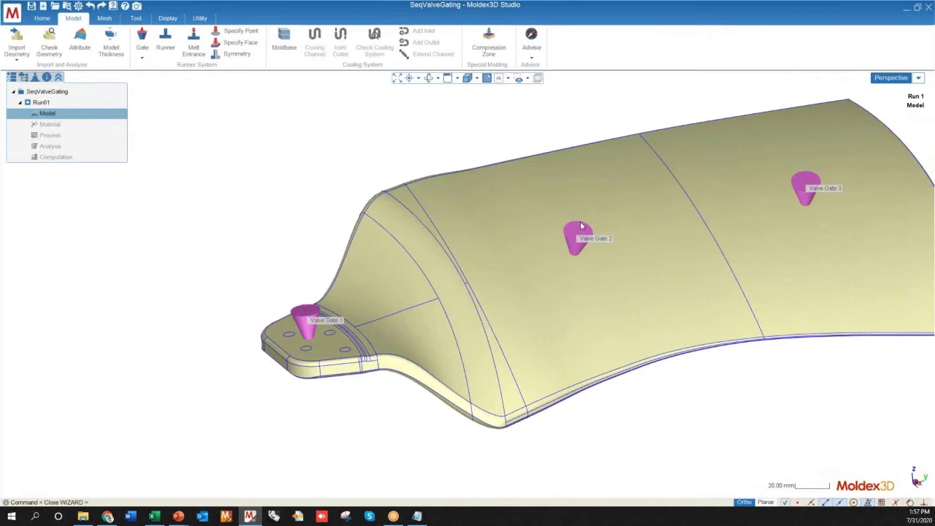
click(194, 40)
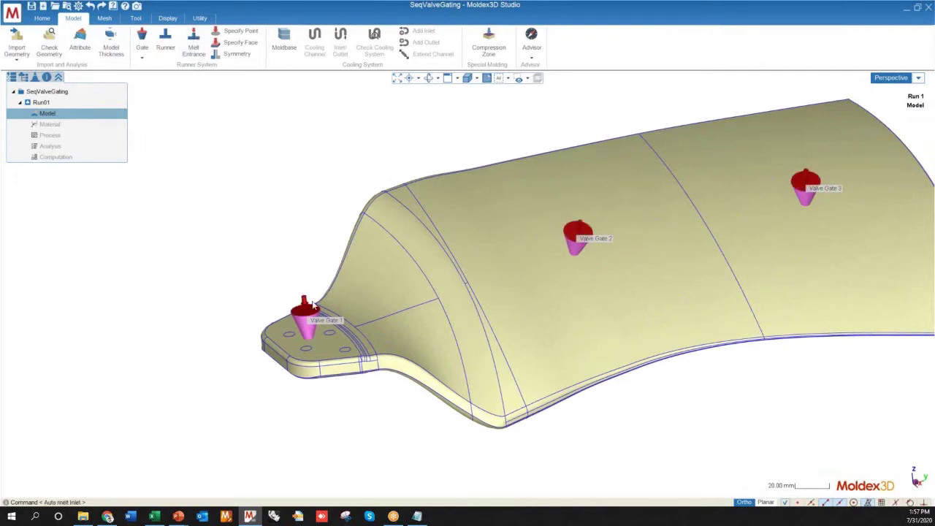
Examine the melt entrances on the end-tab gate and the two curved-body gates from several angles and distances.
scroll(375, 333, down, 3)
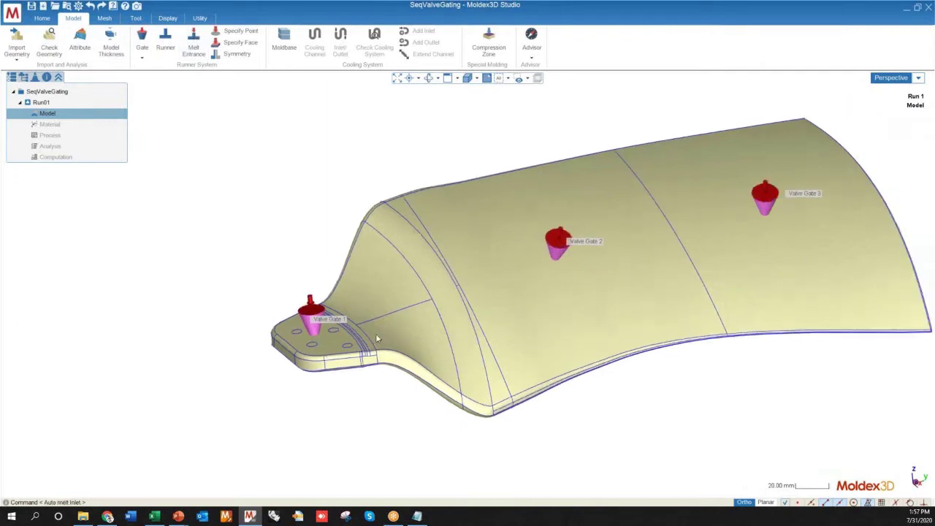
middle_drag(386, 344, 340, 315)
scroll(341, 315, up, 5)
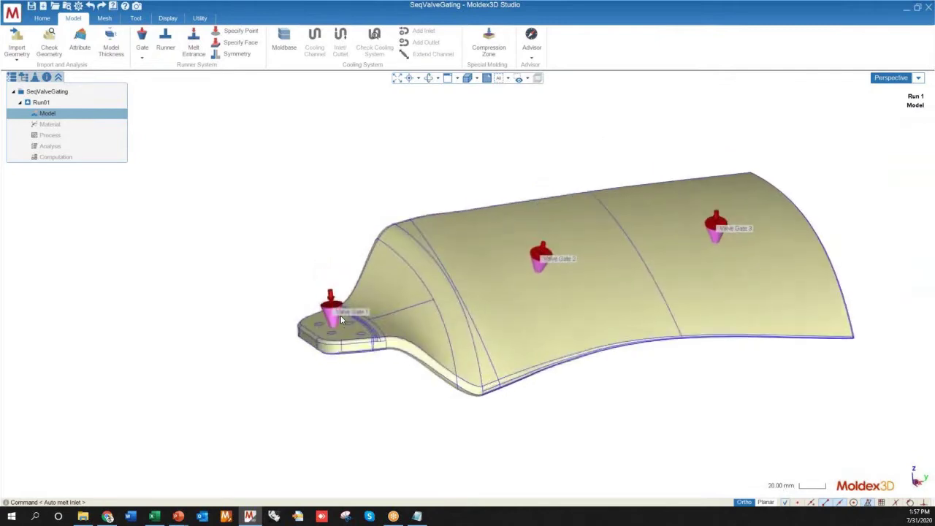
scroll(374, 314, down, 3)
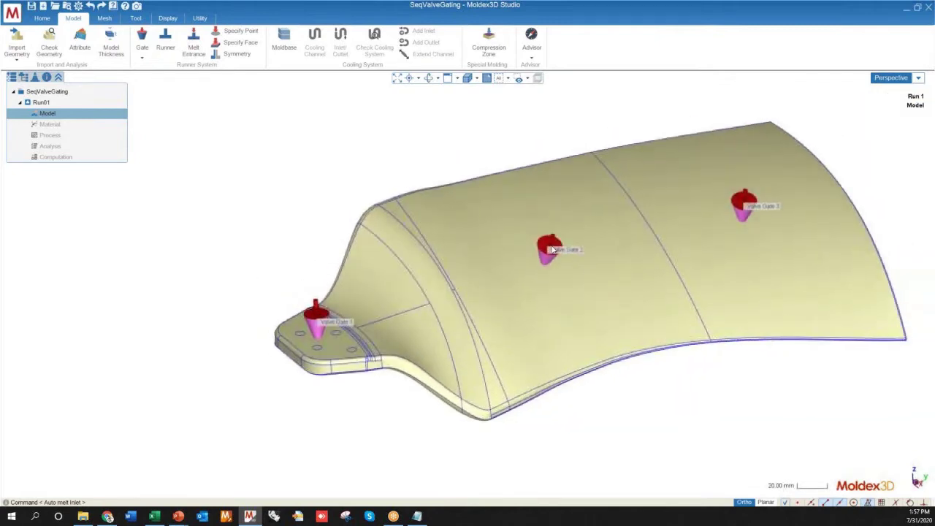
scroll(543, 266, up, 5)
scroll(544, 266, down, 4)
middle_drag(549, 242, 511, 195)
scroll(555, 226, up, 4)
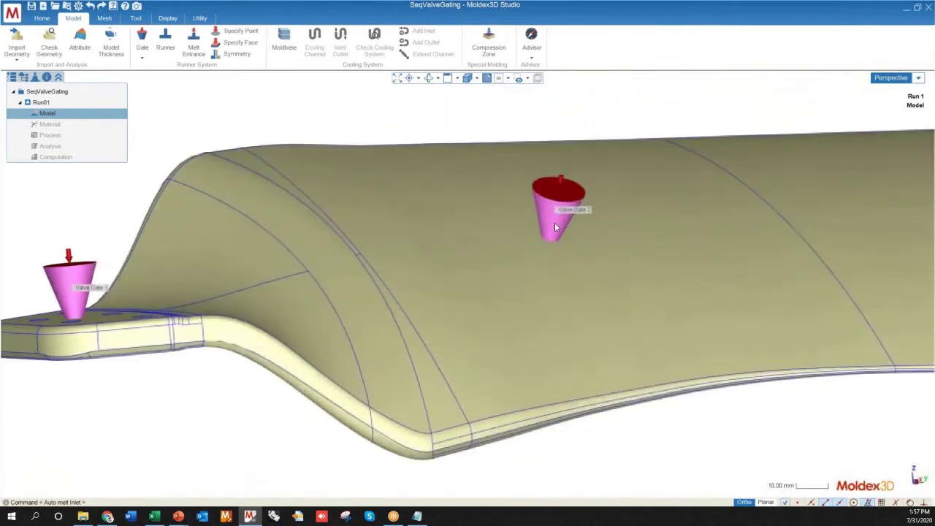
scroll(465, 238, down, 5)
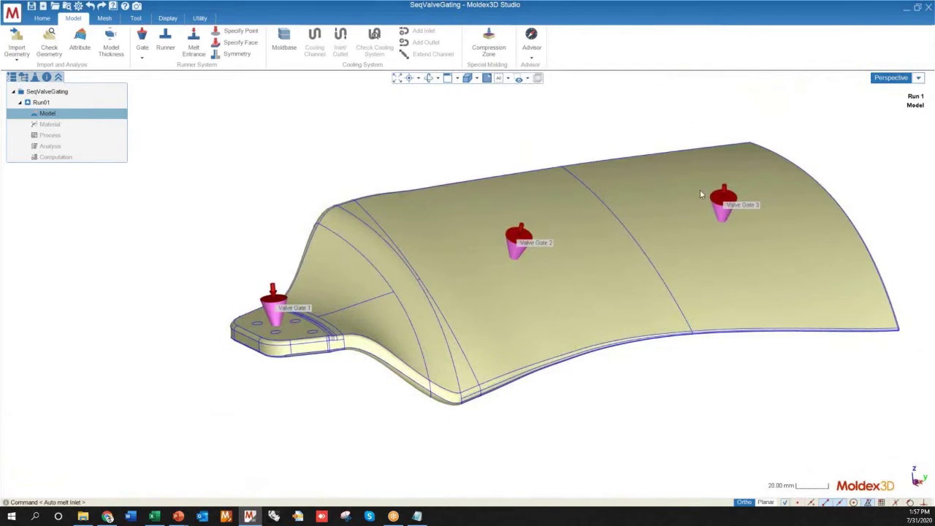
scroll(385, 264, down, 4)
middle_drag(386, 265, 435, 303)
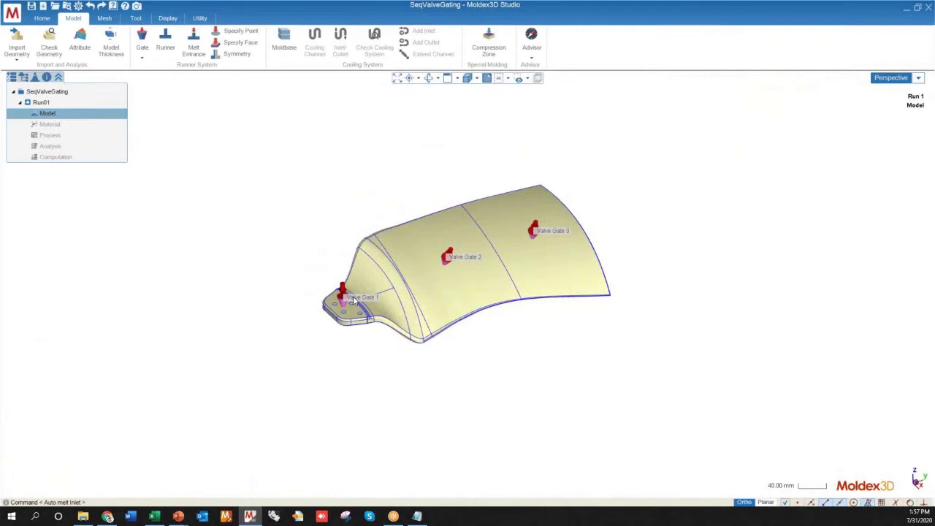
scroll(348, 300, up, 5)
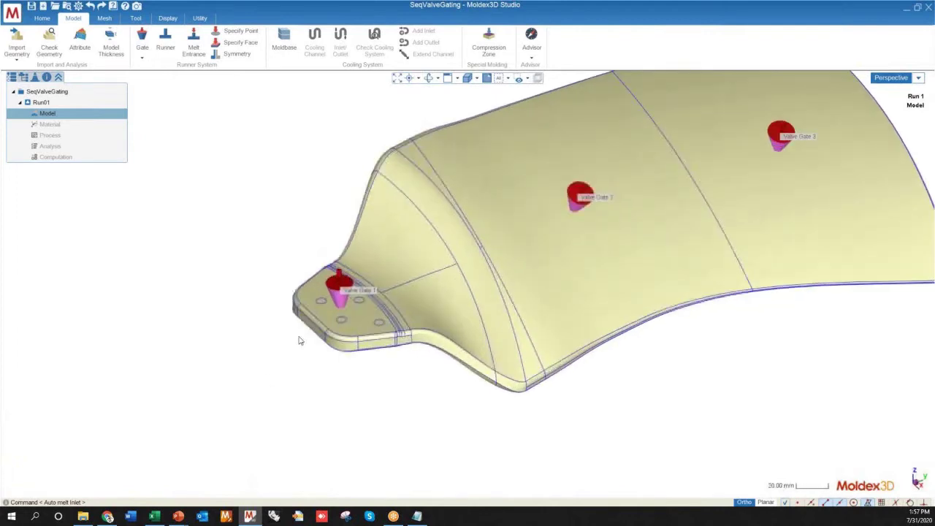
Examine the end-tab gate up close and the two curved-body gates, checking their valve gate labels and melt entrances.
right_drag(290, 390, 334, 322)
scroll(334, 322, up, 3)
right_drag(171, 353, 267, 338)
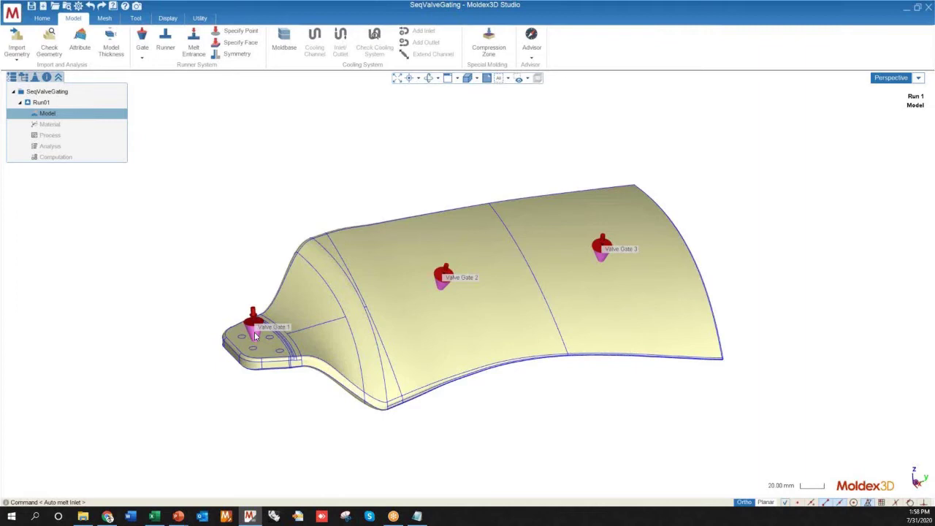
scroll(253, 333, up, 3)
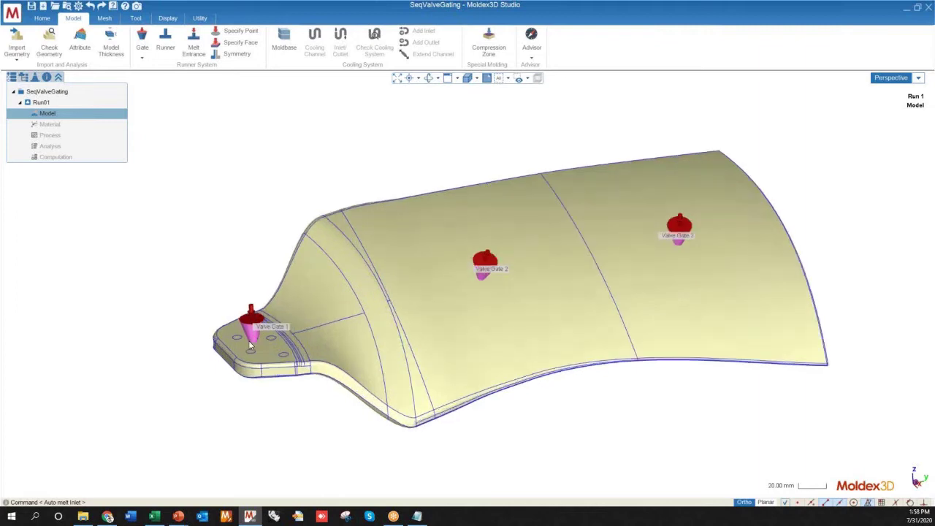
scroll(253, 330, up, 4)
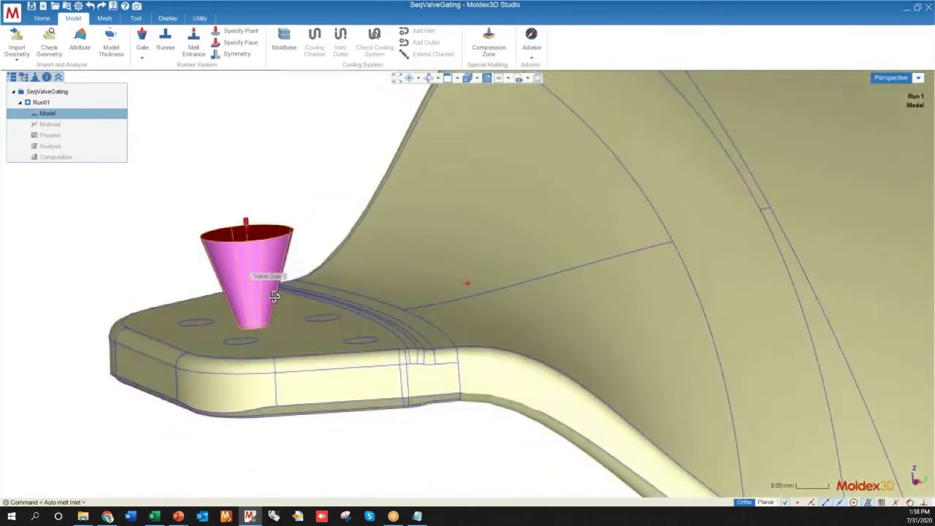
middle_drag(274, 296, 310, 337)
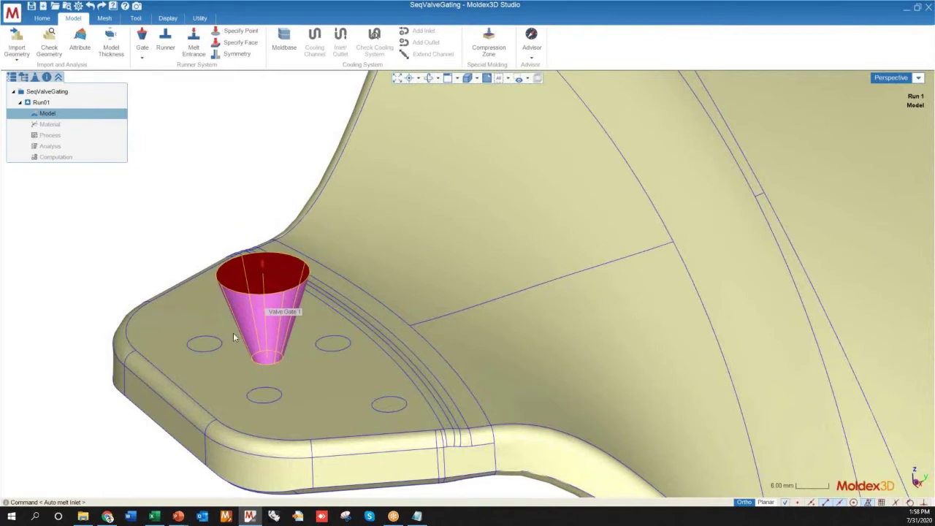
scroll(174, 345, down, 5)
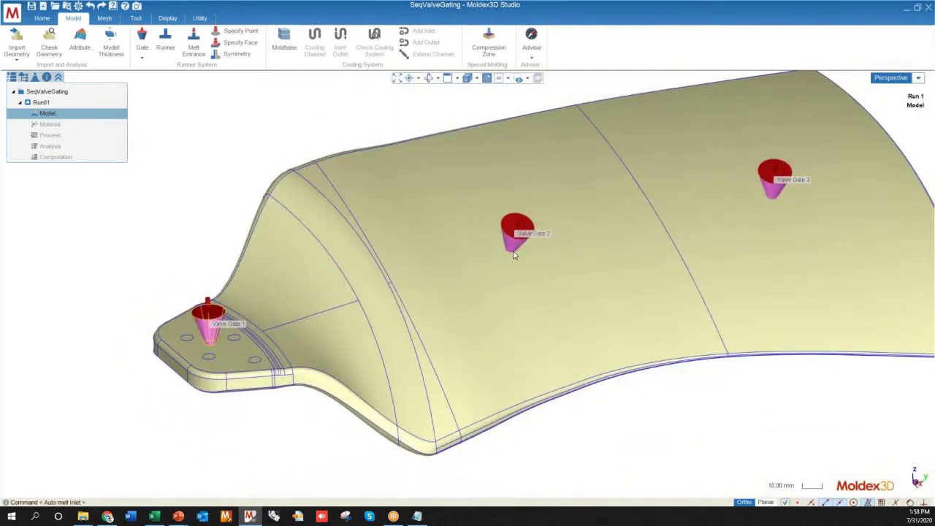
click(515, 253)
mouse_move(427, 307)
middle_down()
mouse_move(419, 282)
mouse_move(408, 284)
mouse_move(414, 309)
middle_up()
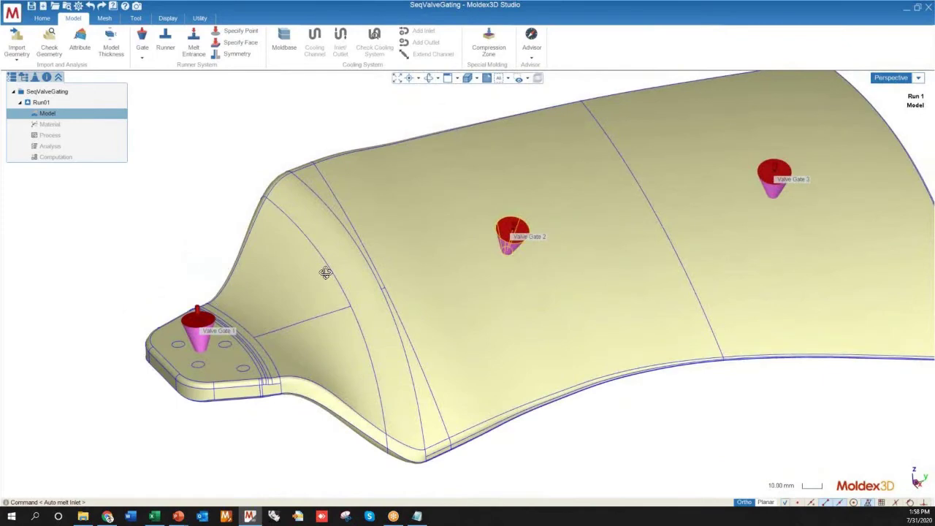
middle_drag(326, 274, 322, 280)
scroll(307, 301, down, 5)
middle_drag(375, 373, 356, 381)
key(ctrl+a)
click(306, 214)
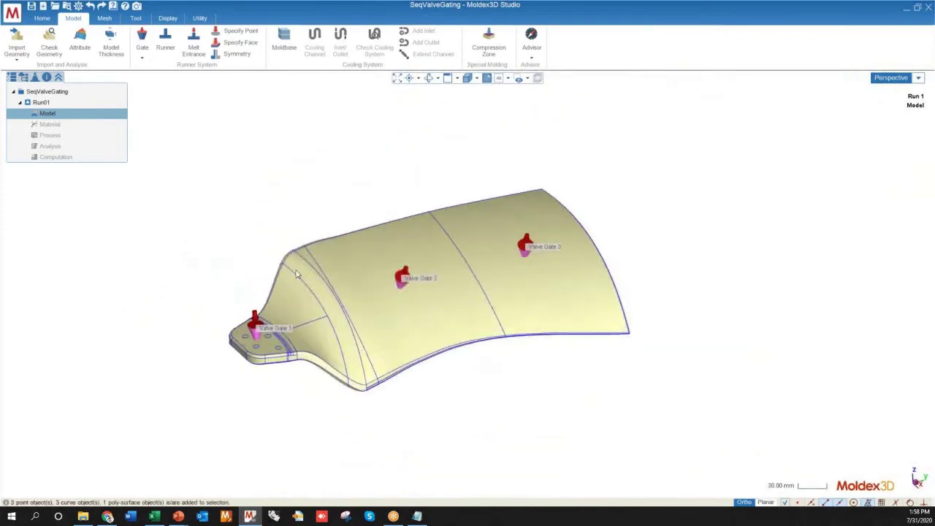
Switch to the meshing tools and examine the part and its three gate locations in plan view.
click(105, 18)
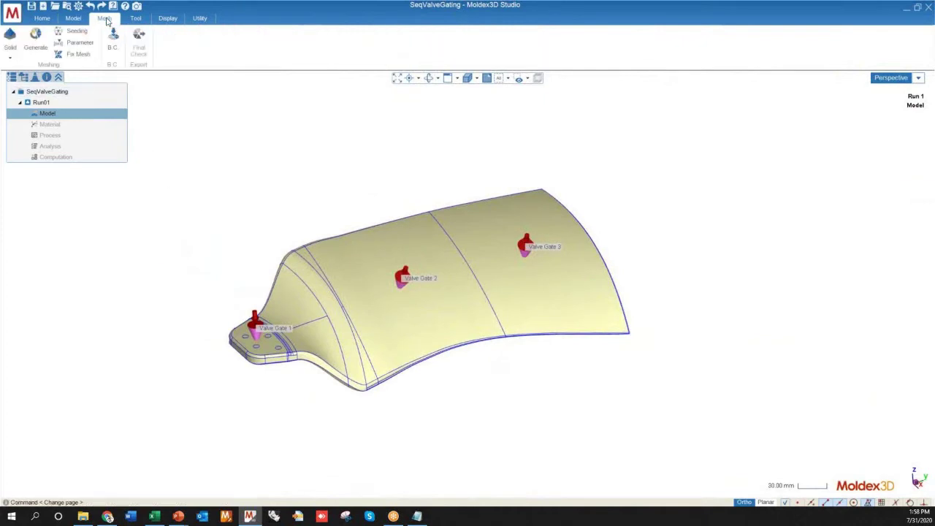
middle_drag(423, 329, 526, 359)
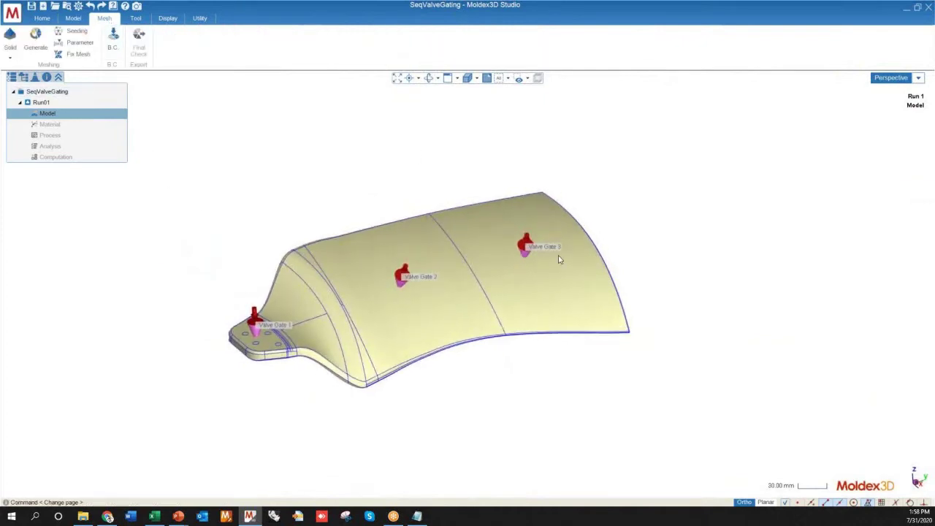
middle_drag(402, 326, 261, 453)
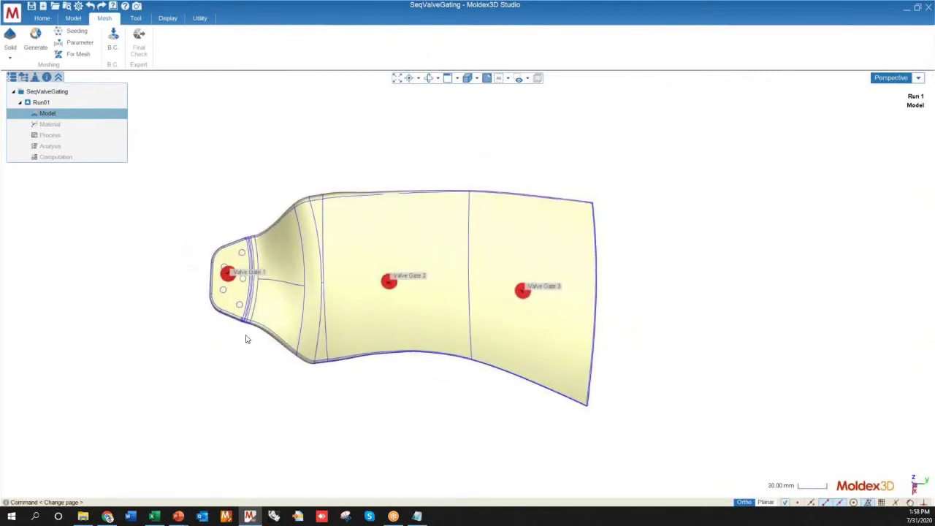
middle_drag(223, 261, 249, 282)
middle_drag(448, 347, 329, 340)
middle_drag(511, 362, 299, 405)
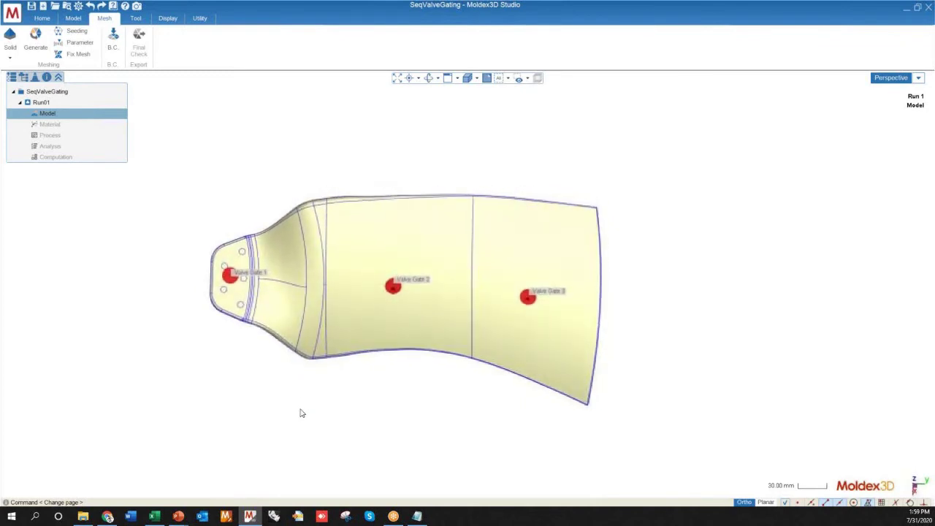
scroll(417, 238, up, 3)
scroll(683, 403, up, 2)
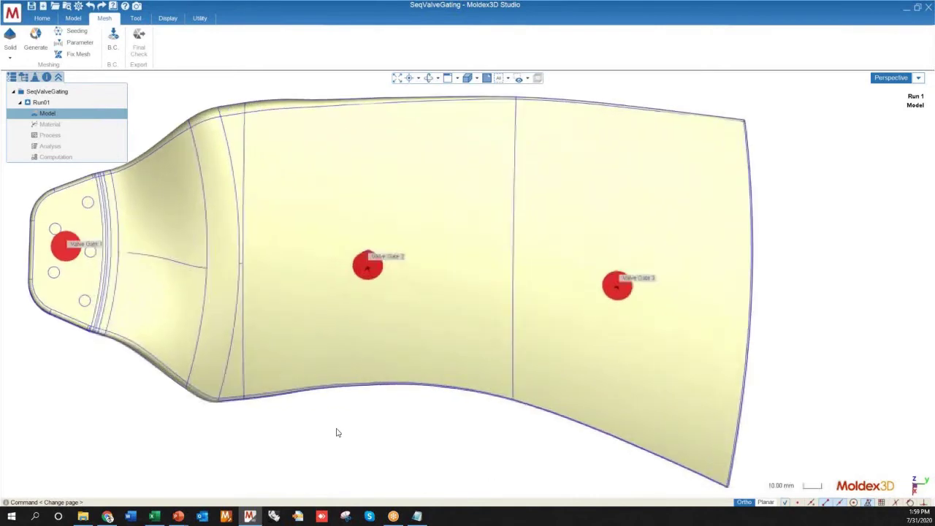
scroll(201, 314, up, 2)
scroll(542, 375, down, 2)
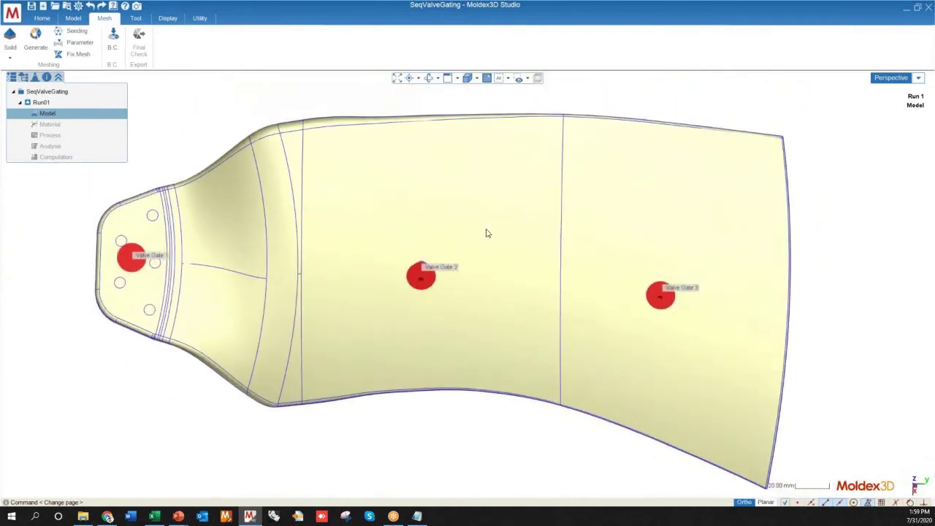
scroll(436, 271, down, 1)
middle_drag(471, 378, 471, 369)
scroll(417, 436, up, 1)
middle_drag(392, 418, 422, 432)
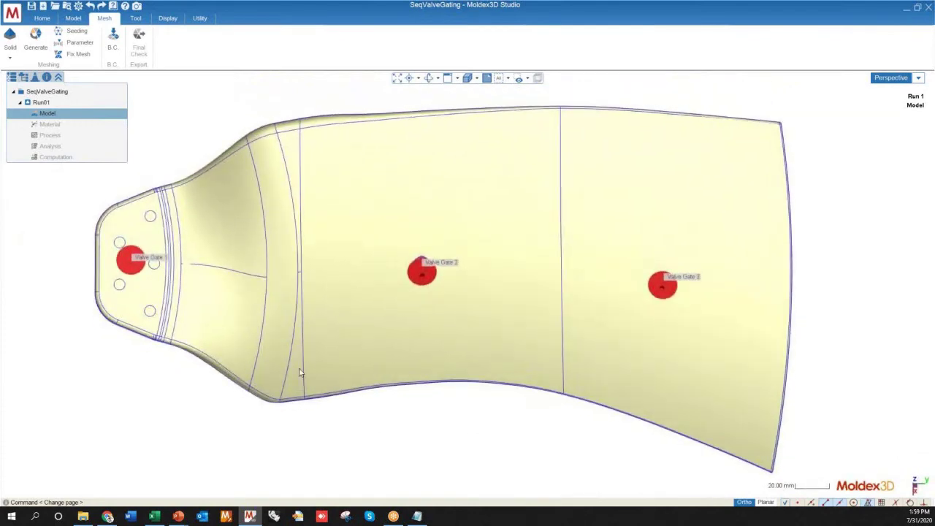
Gauge the part's overall size and gate spacing against the scale bar at several zoom levels.
scroll(299, 372, up, 1)
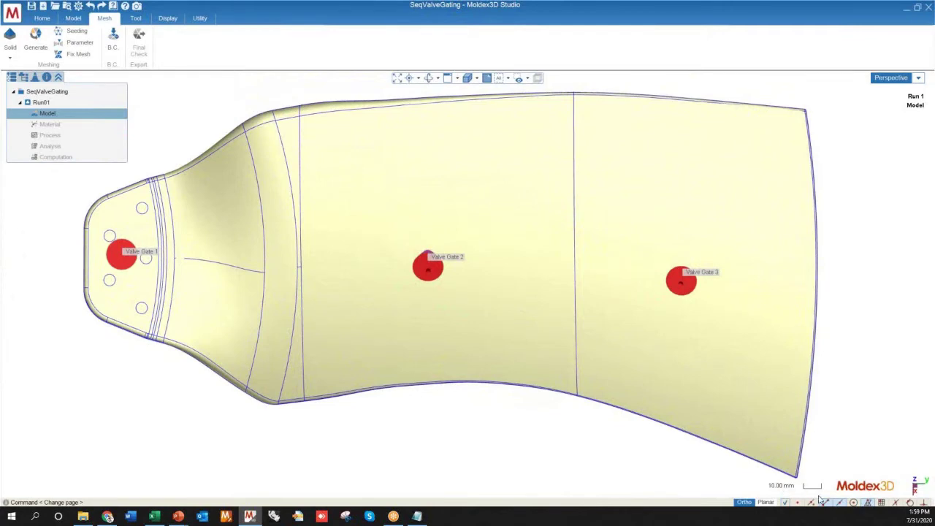
scroll(841, 468, down, 5)
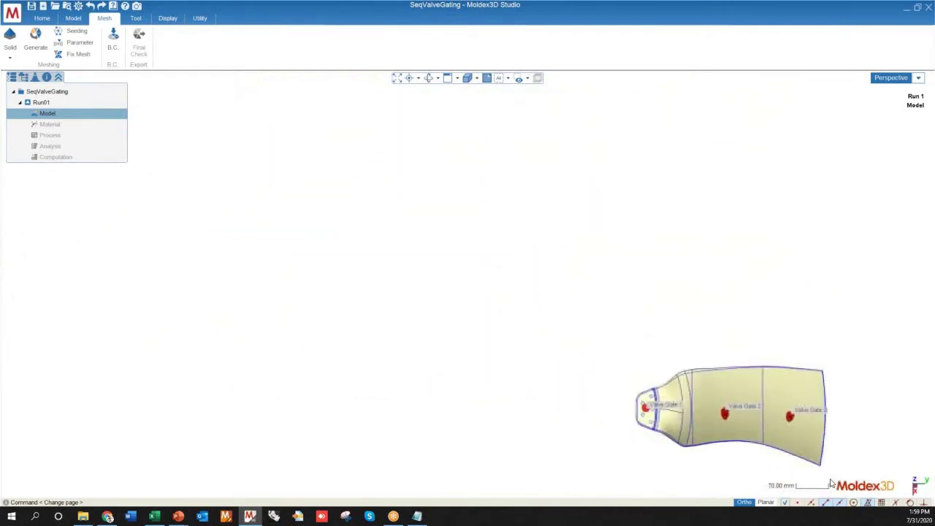
scroll(826, 490, down, 5)
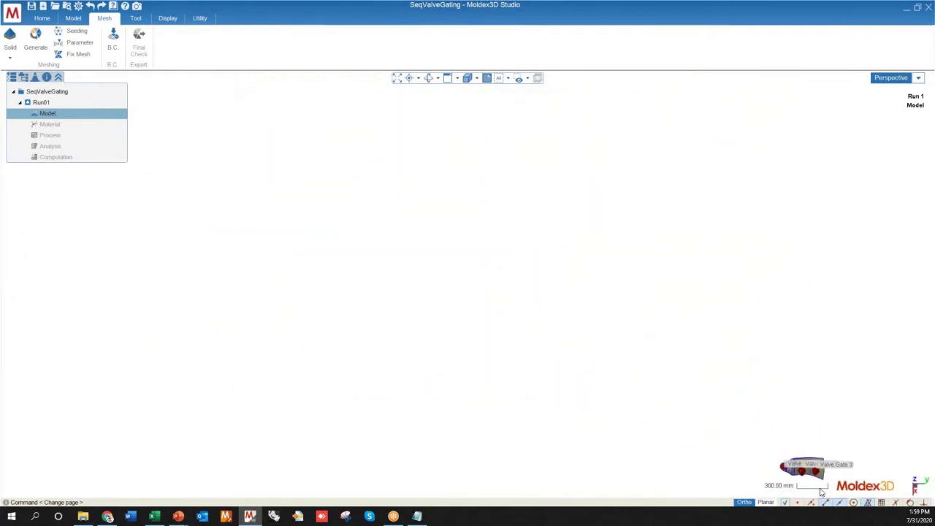
scroll(825, 486, down, 2)
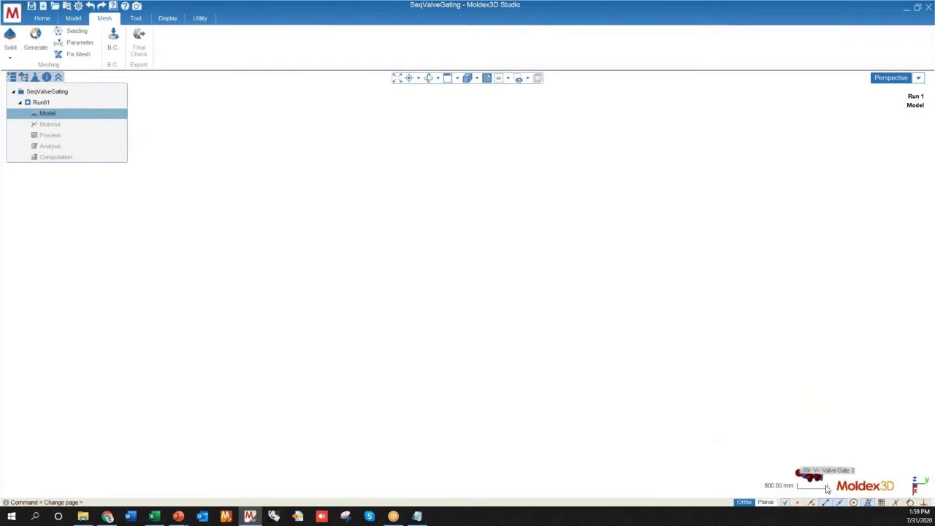
scroll(815, 488, up, 6)
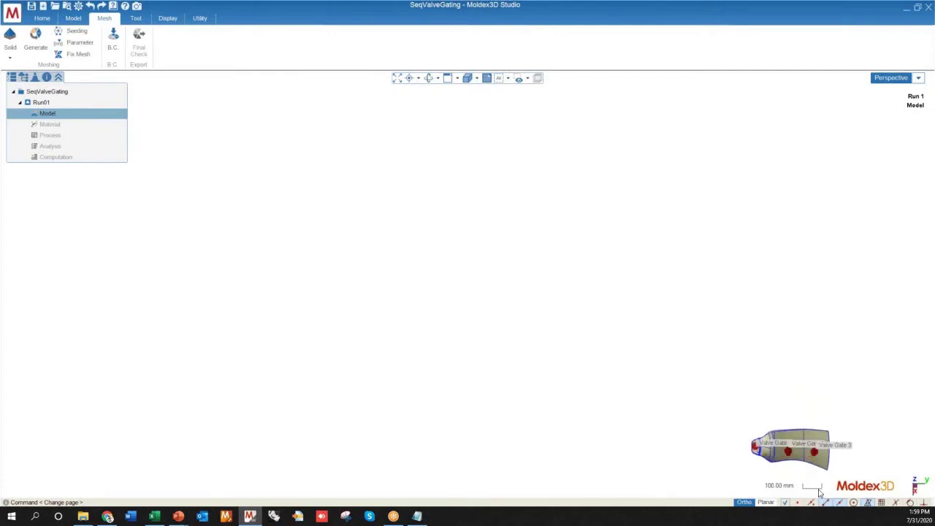
scroll(815, 493, up, 8)
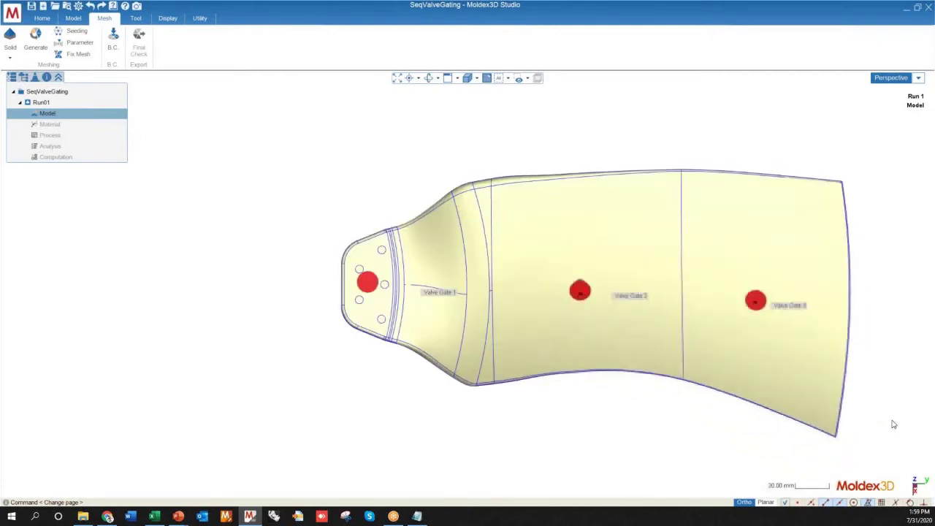
scroll(804, 439, down, 2)
scroll(818, 219, up, 2)
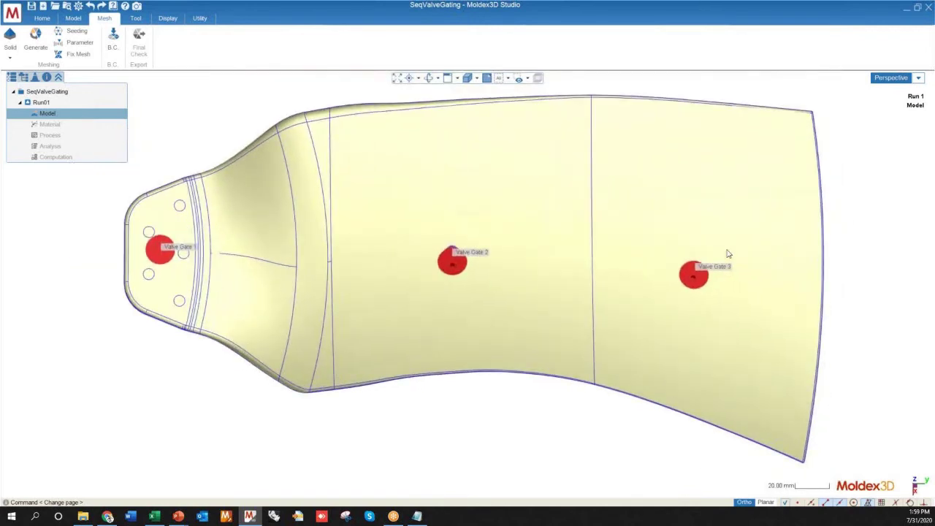
scroll(305, 315, down, 1)
middle_drag(445, 290, 443, 261)
scroll(442, 261, up, 1)
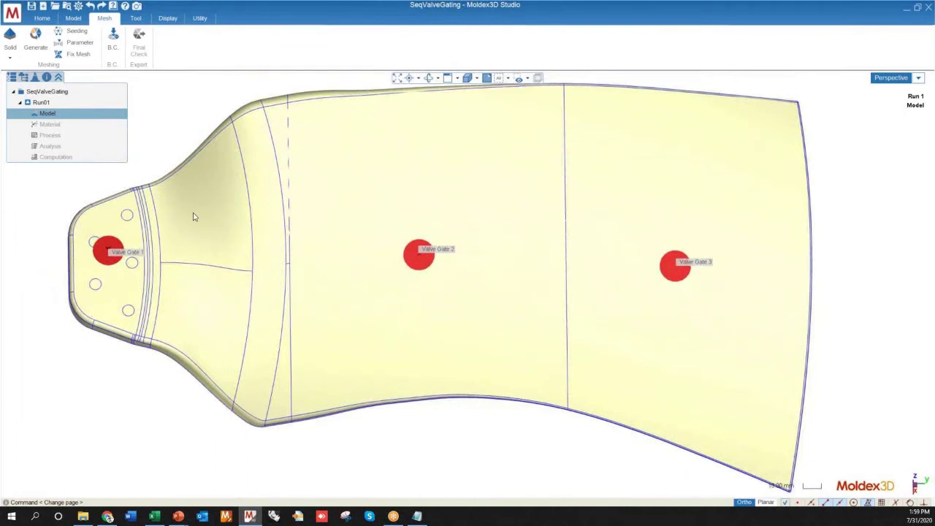
Start node seeding on the part and apply the default global mesh size of 10.503.
click(73, 31)
click(382, 222)
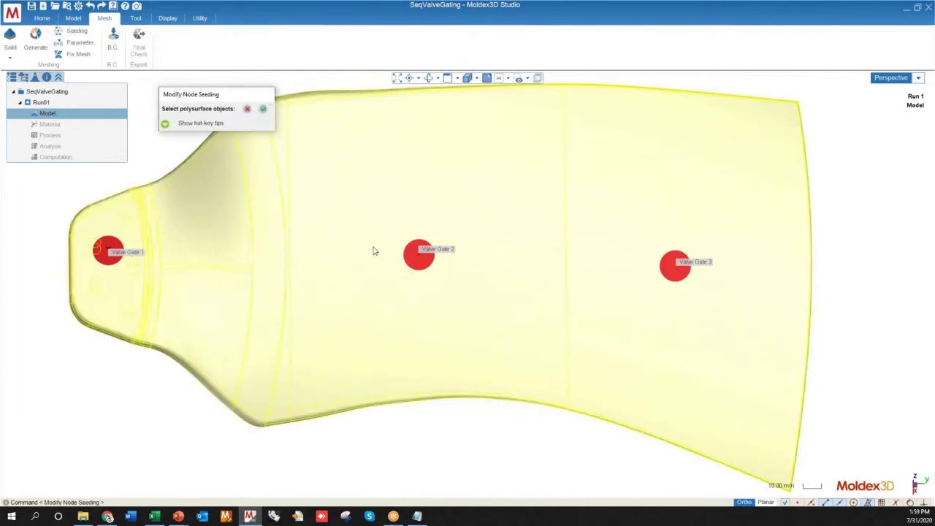
key(Return)
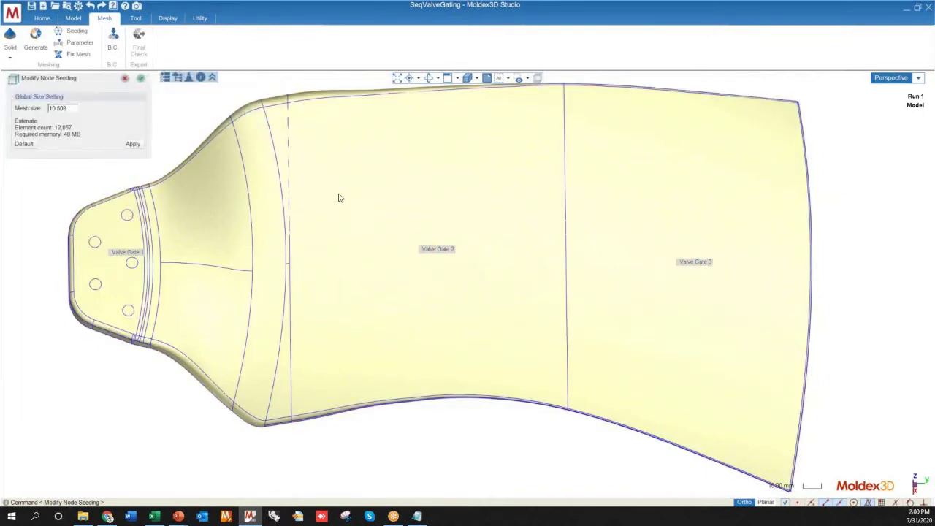
click(132, 144)
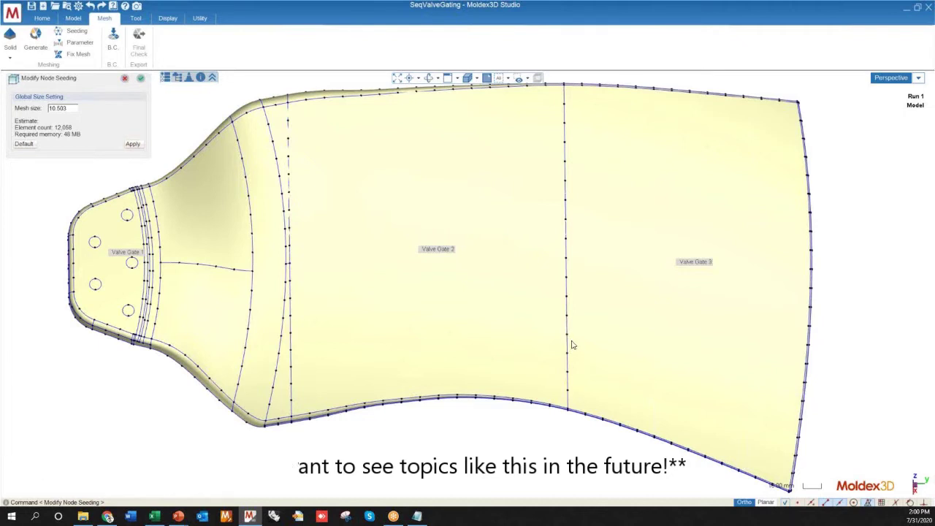
Try global mesh sizes of 5 and 4 for the part's node seeding.
drag(76, 108, 36, 111)
text(5)
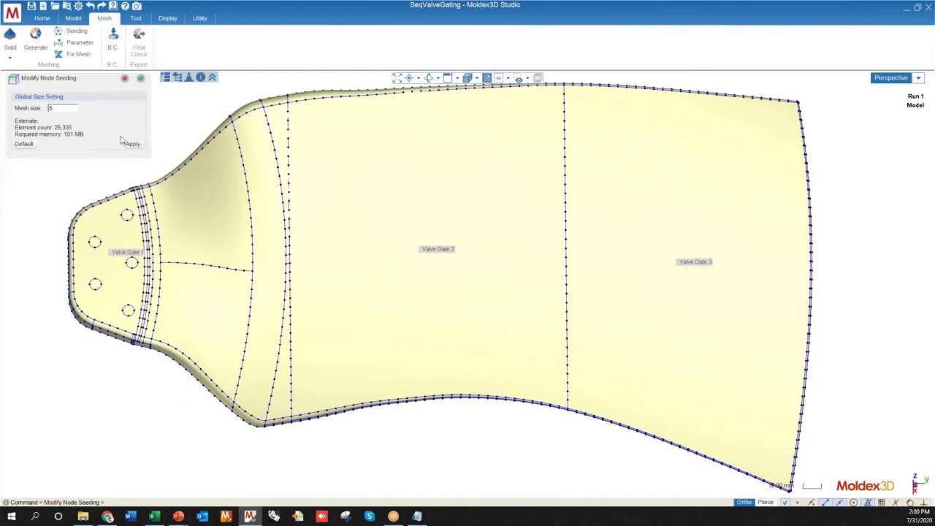
drag(56, 108, 15, 110)
text(4)
click(132, 144)
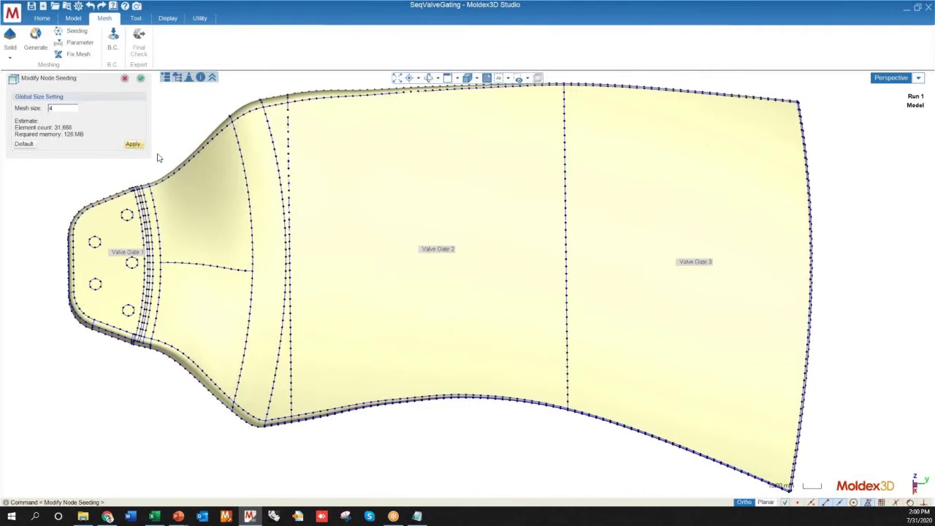
Set the global mesh size to 3, check the seeding on the part's edges, and accept it.
text(3)
click(133, 144)
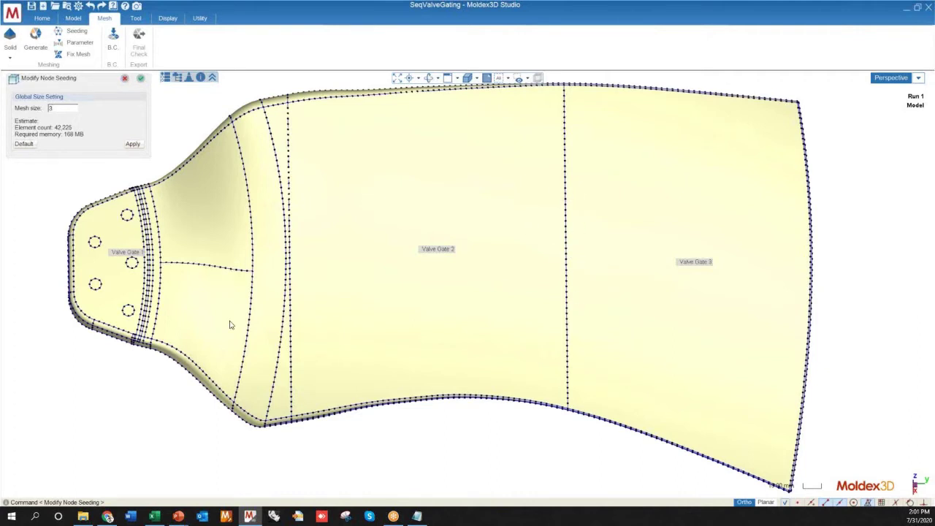
middle_drag(442, 428, 399, 420)
scroll(452, 413, down, 3)
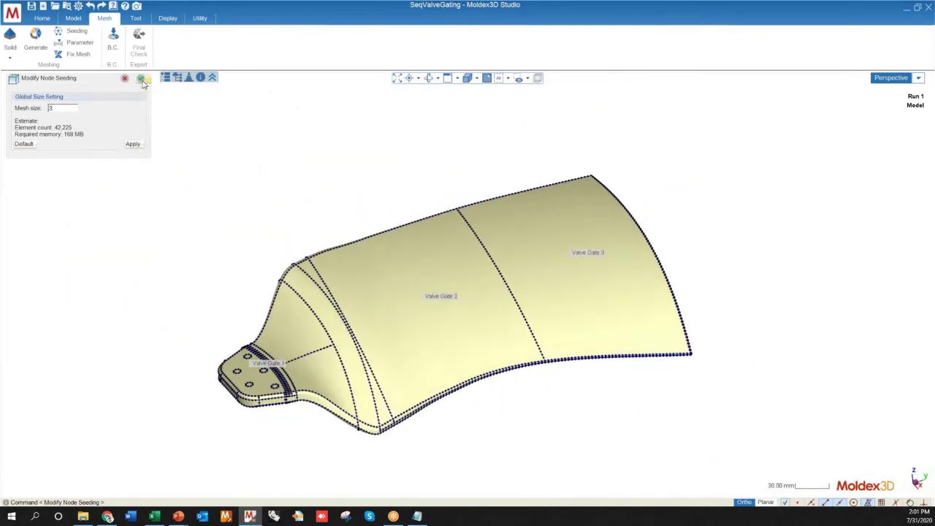
click(140, 77)
middle_drag(371, 396, 332, 409)
click(140, 79)
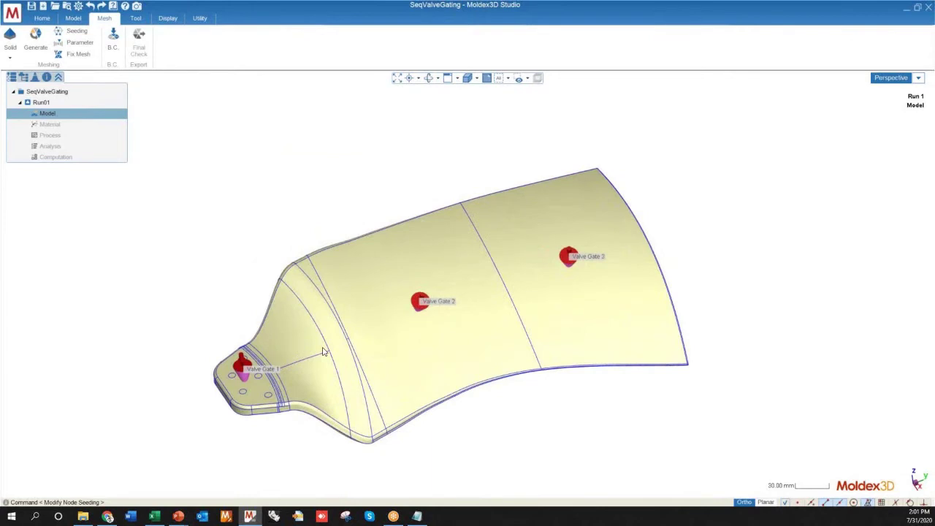
Start generating the BLM mesh, covering the part's surface mesh and the part and runner solid meshes.
middle_drag(395, 402, 256, 404)
scroll(282, 393, up, 5)
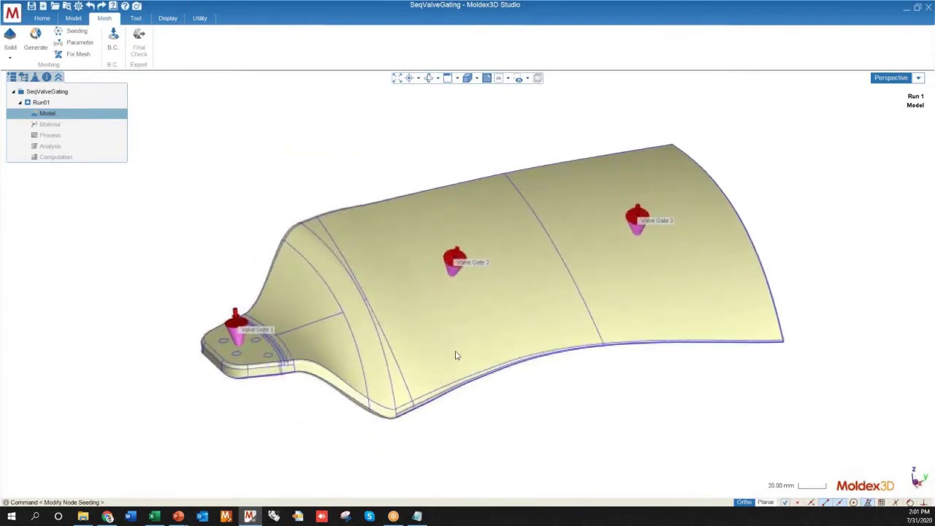
middle_drag(565, 251, 439, 382)
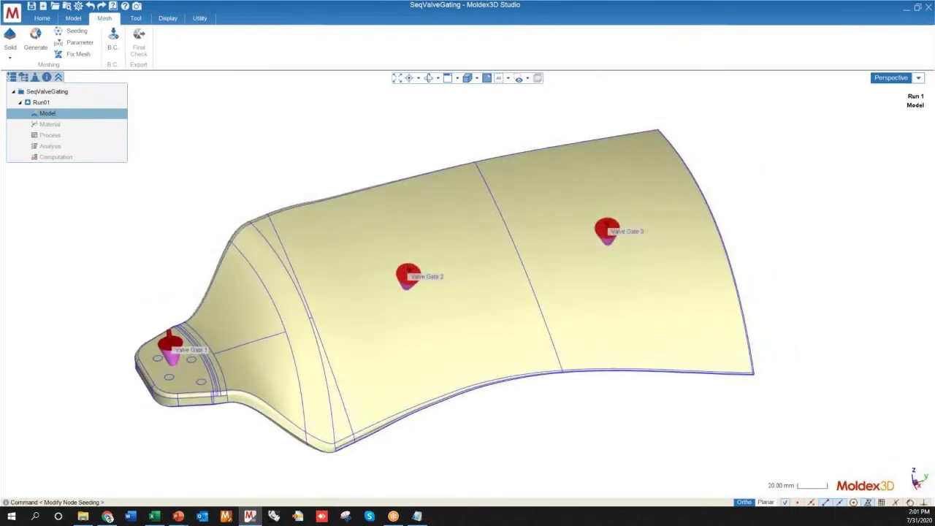
click(35, 38)
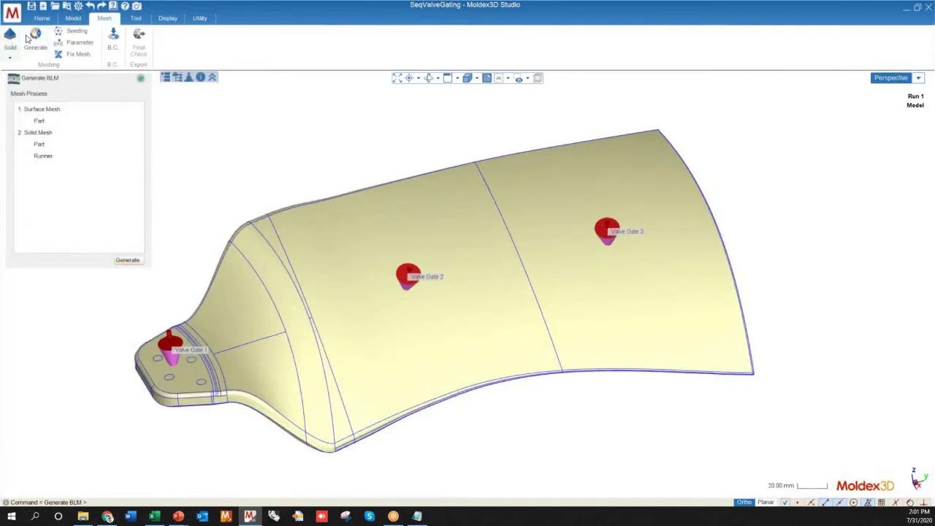
click(130, 261)
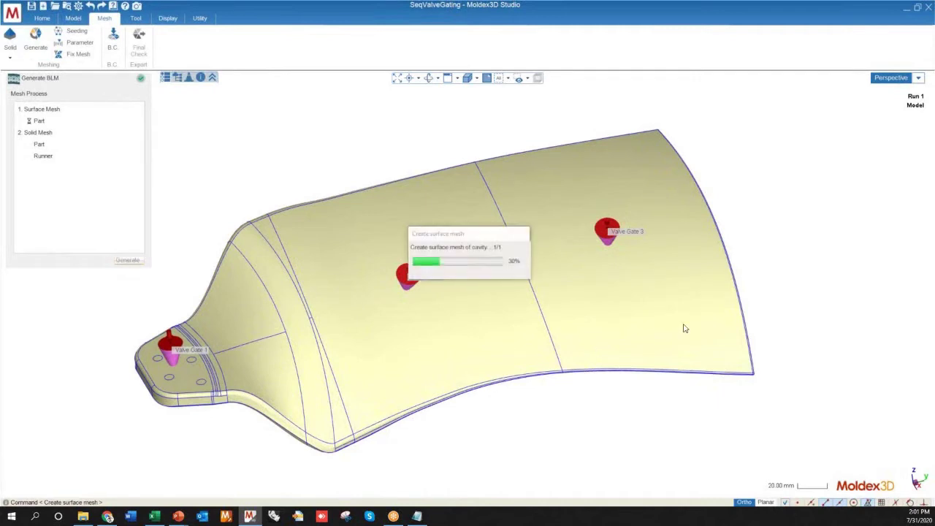
middle_drag(665, 352, 380, 390)
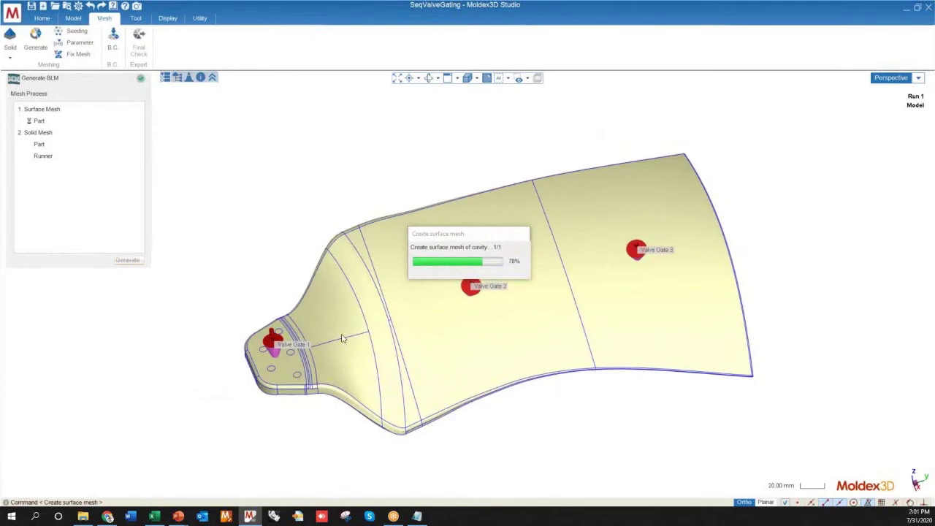
Follow the BLM mesh generation and examine the new part surface mesh and runner mesh around valve gate 1.
scroll(264, 346, up, 3)
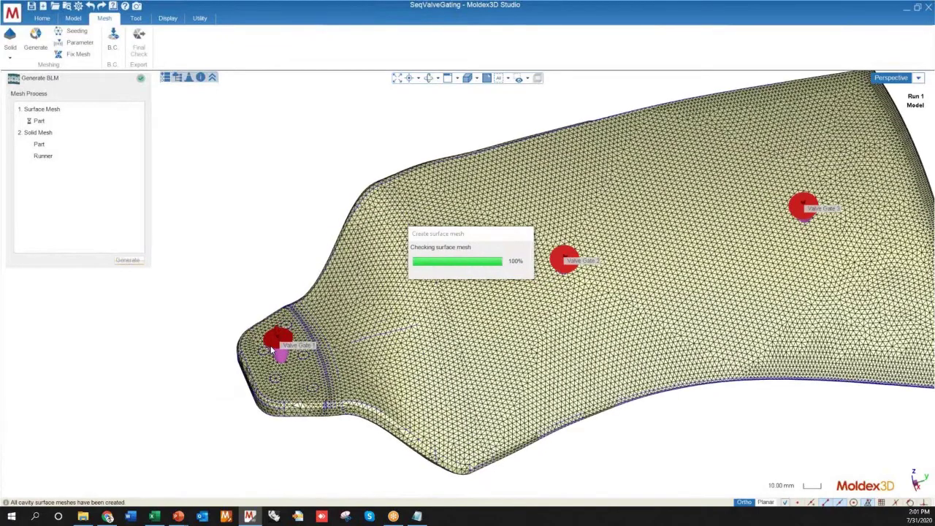
scroll(272, 346, up, 4)
scroll(307, 326, down, 6)
middle_drag(377, 310, 285, 329)
scroll(293, 322, up, 10)
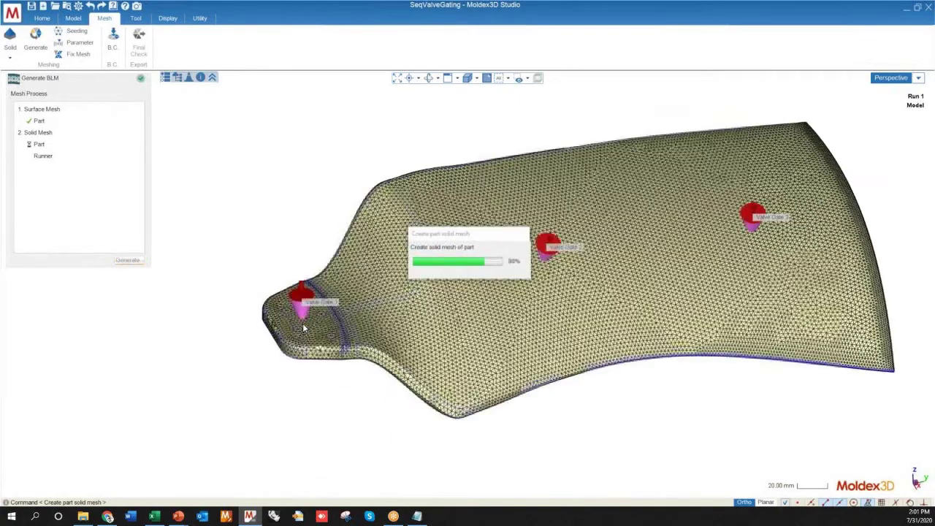
scroll(300, 303, up, 2)
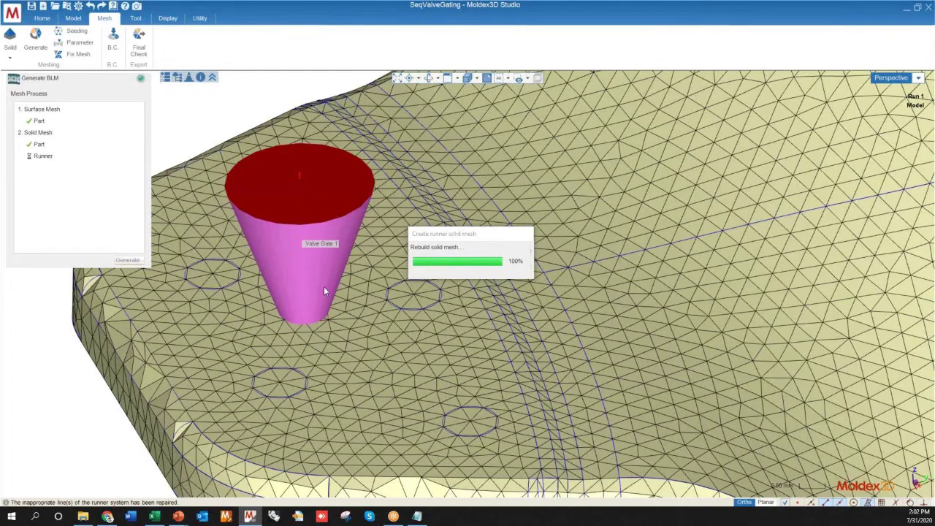
middle_drag(323, 300, 285, 133)
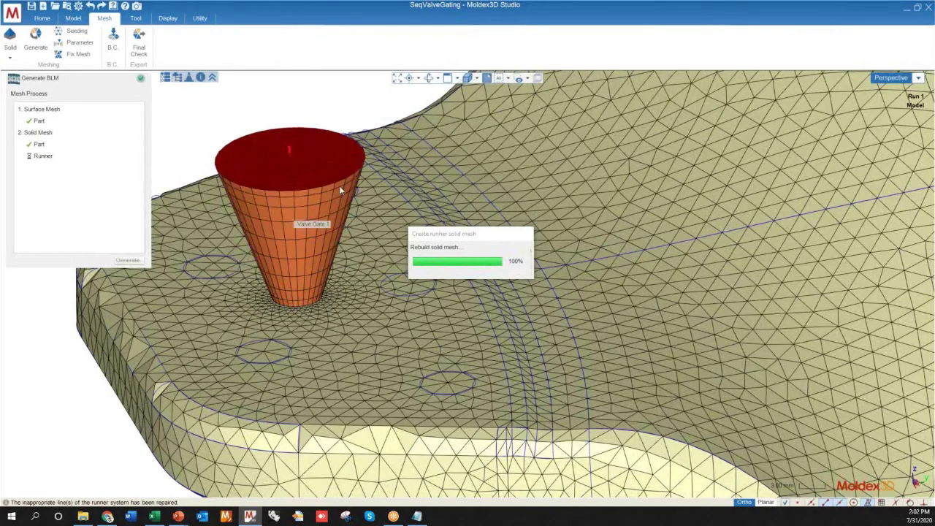
scroll(295, 301, down, 8)
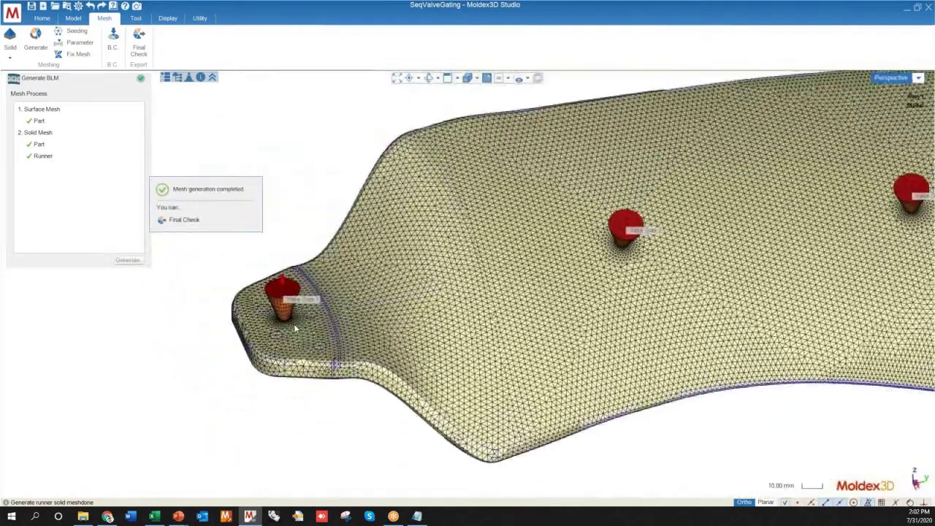
Examine the local mesh refinement where valve gates 1 and 2 meet the part, and check the whole meshed part.
scroll(294, 323, up, 5)
scroll(267, 315, up, 3)
scroll(331, 307, up, 2)
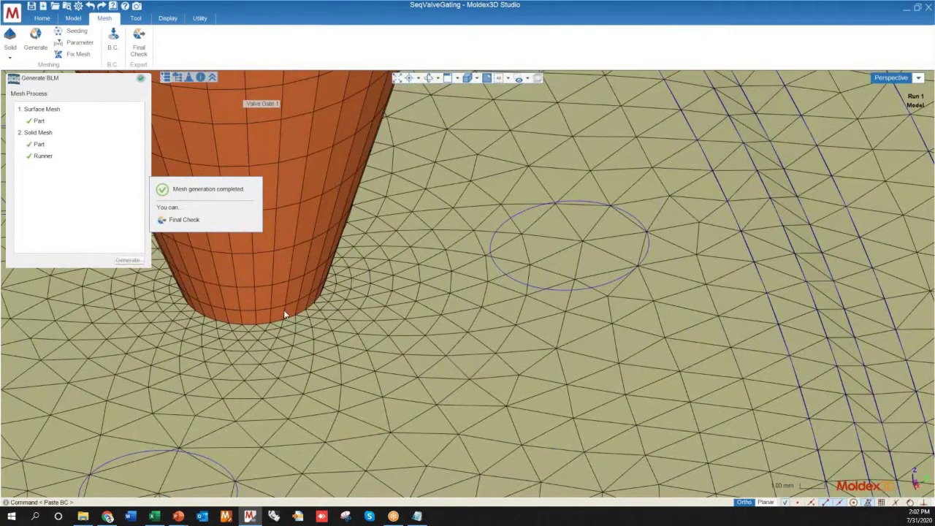
scroll(274, 310, down, 1)
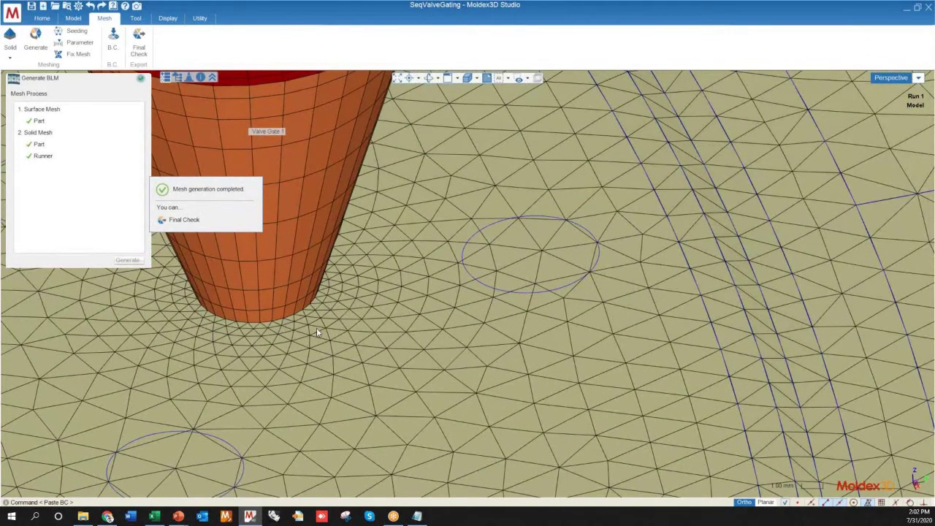
scroll(246, 291, down, 10)
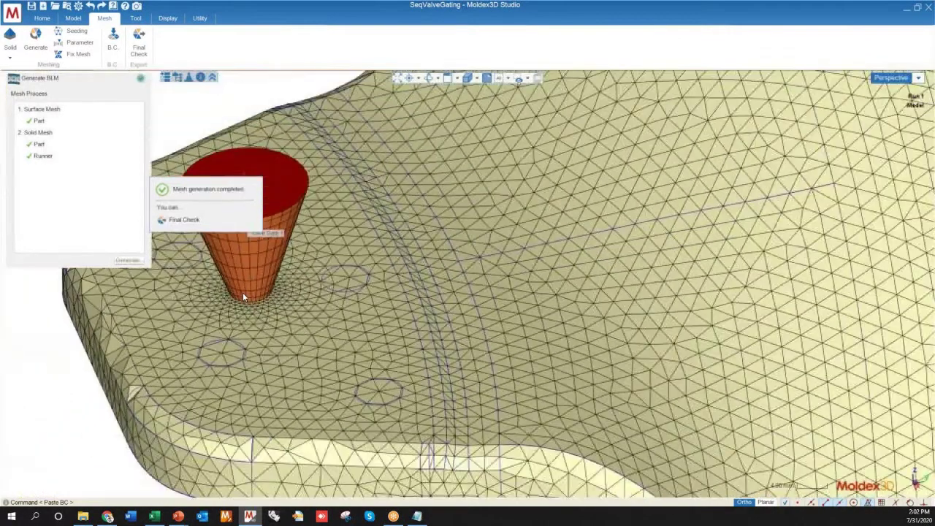
scroll(481, 239, up, 6)
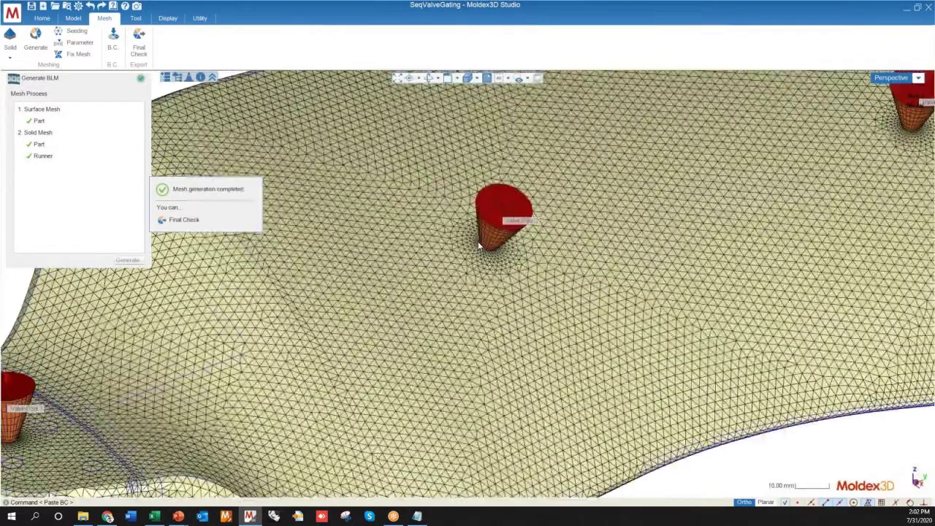
scroll(477, 247, down, 2)
scroll(476, 247, down, 2)
mouse_move(432, 281)
middle_down()
mouse_move(427, 258)
mouse_move(426, 284)
middle_up()
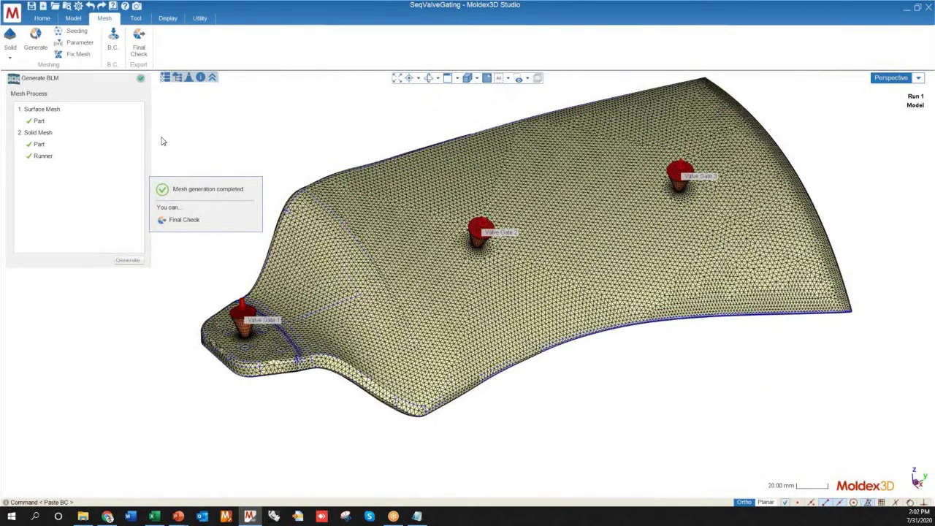
Run the final check on the completed mesh and export it as Sequential Valve Gating.mfe.
click(187, 222)
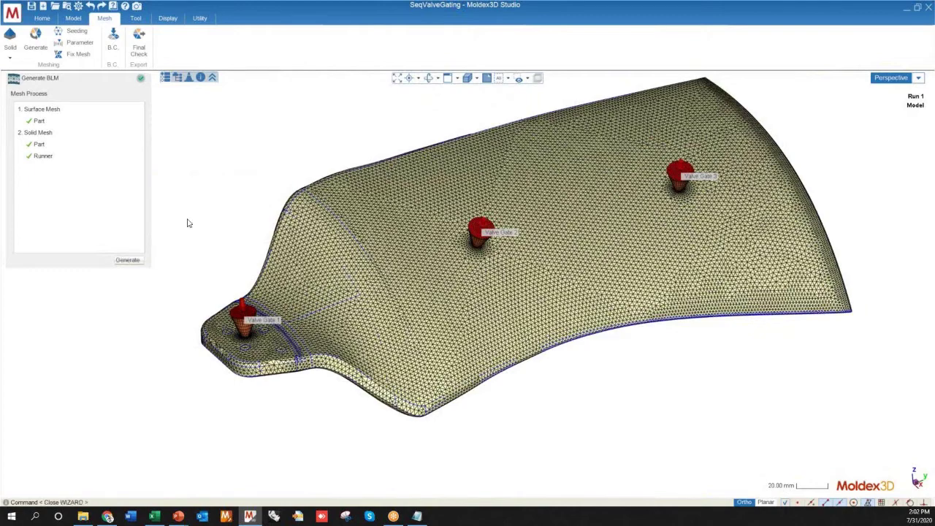
scroll(323, 425, down, 3)
middle_drag(417, 395, 307, 487)
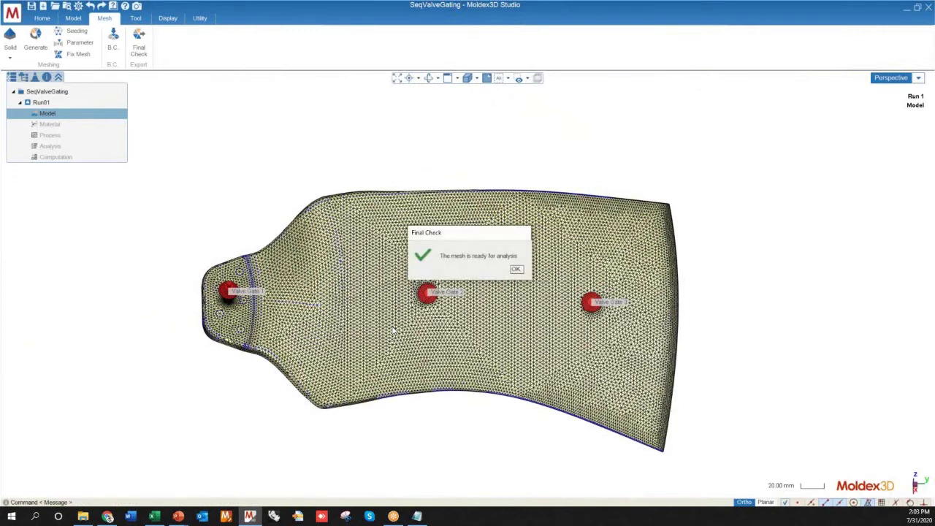
click(517, 269)
middle_drag(424, 372, 545, 277)
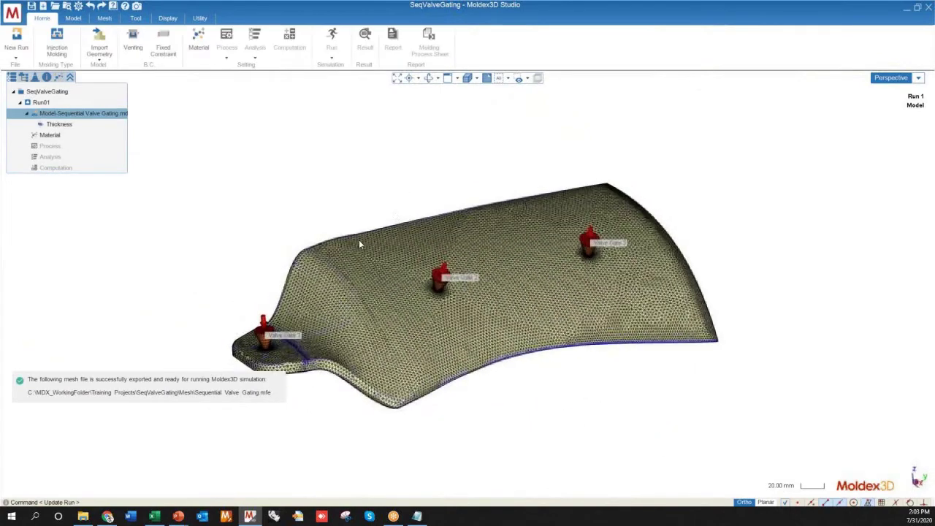
Start the material assignment for melt inlet EM#1 and open the Material Wizard to choose from the material bank.
scroll(359, 239, down, 2)
middle_drag(431, 343, 474, 346)
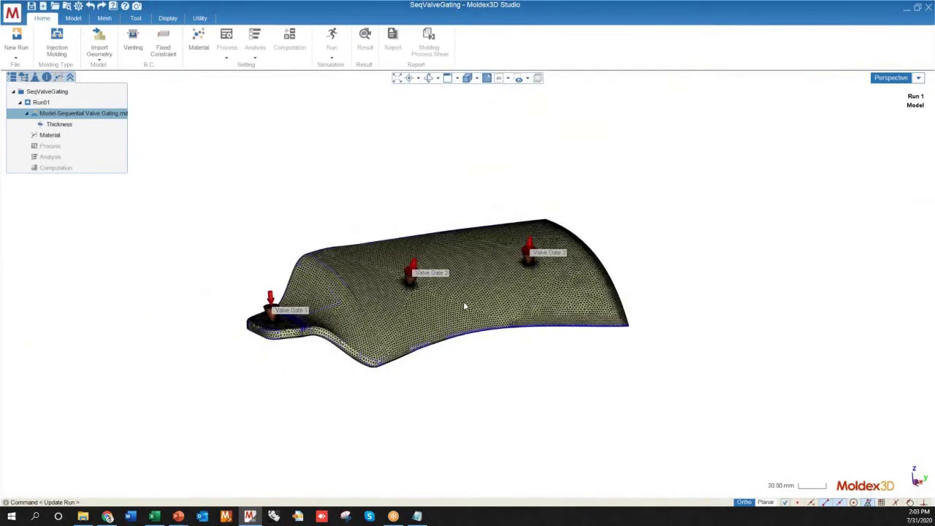
middle_drag(460, 338, 508, 395)
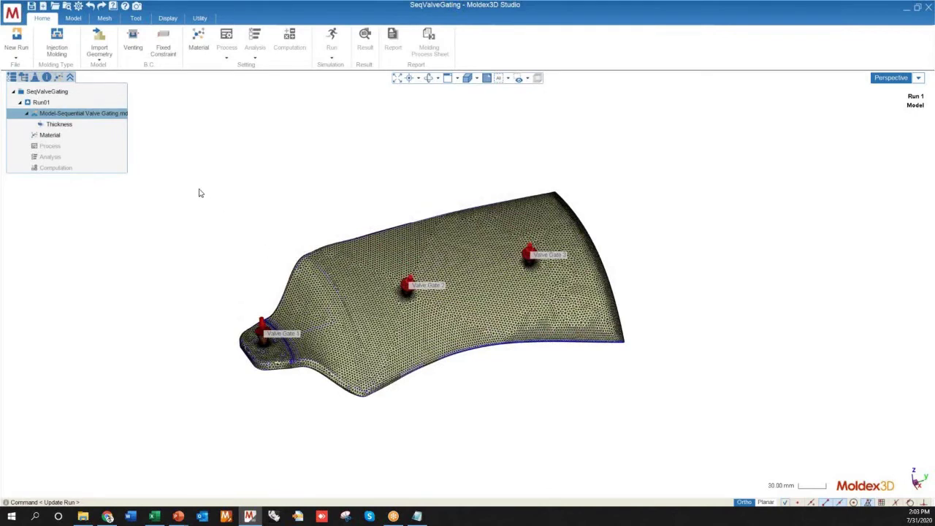
click(199, 40)
click(161, 124)
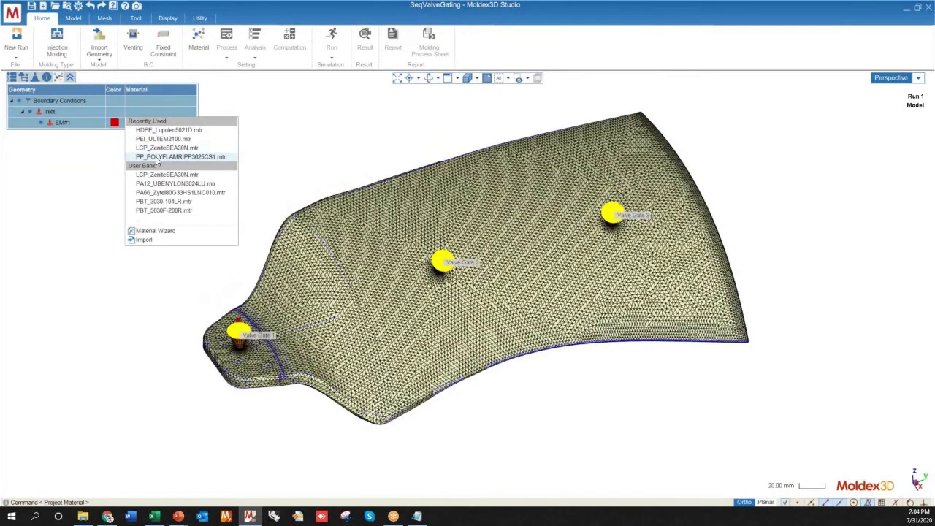
click(152, 123)
click(152, 123)
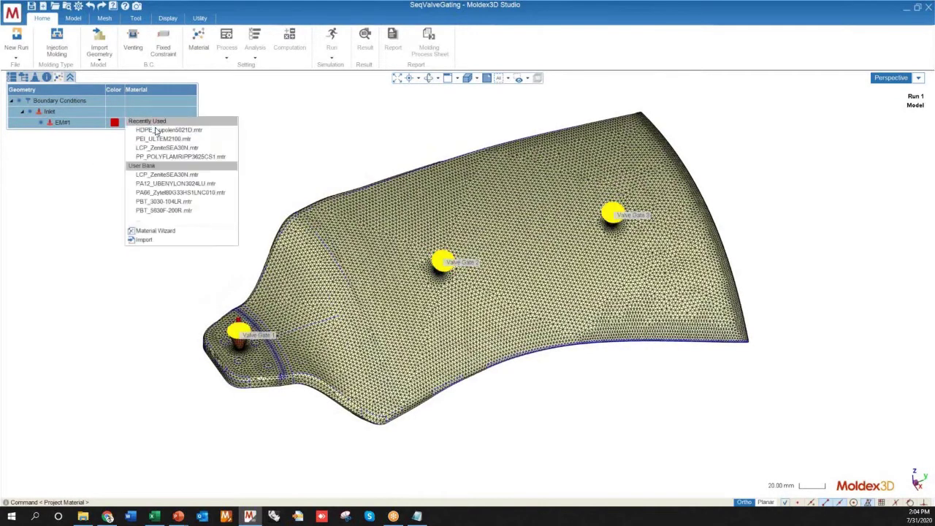
click(161, 240)
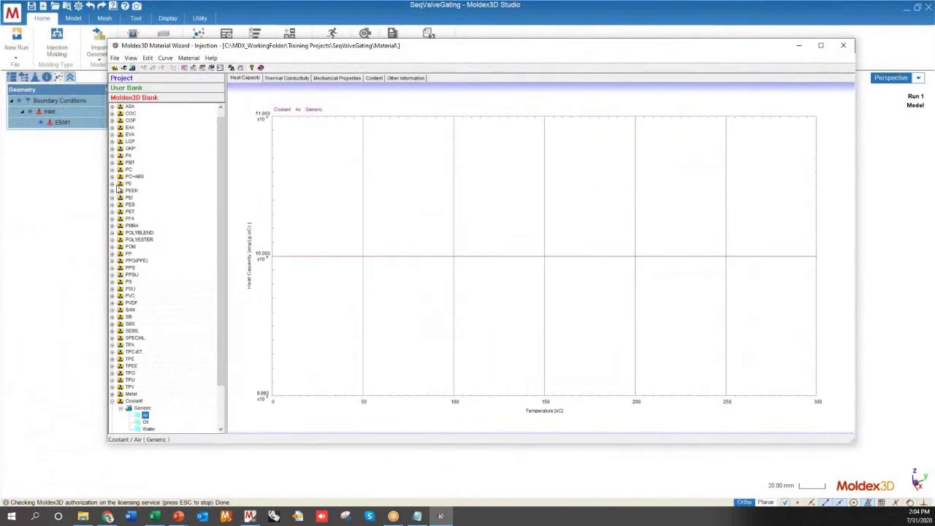
Add the A. Schulman PP grade POLYFLAM RIPP 3625 CS1 from the Moldex3D Bank to the project and leave the Material Wizard.
click(113, 254)
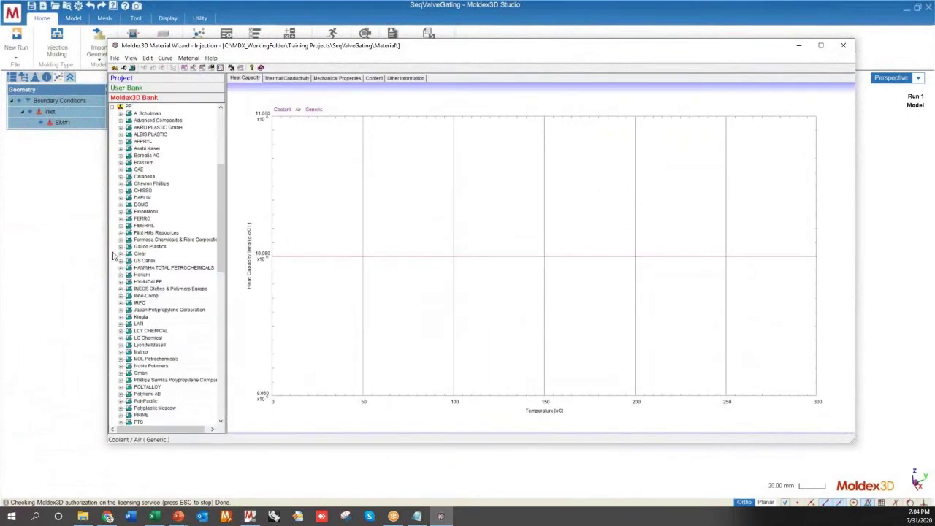
click(121, 114)
click(155, 121)
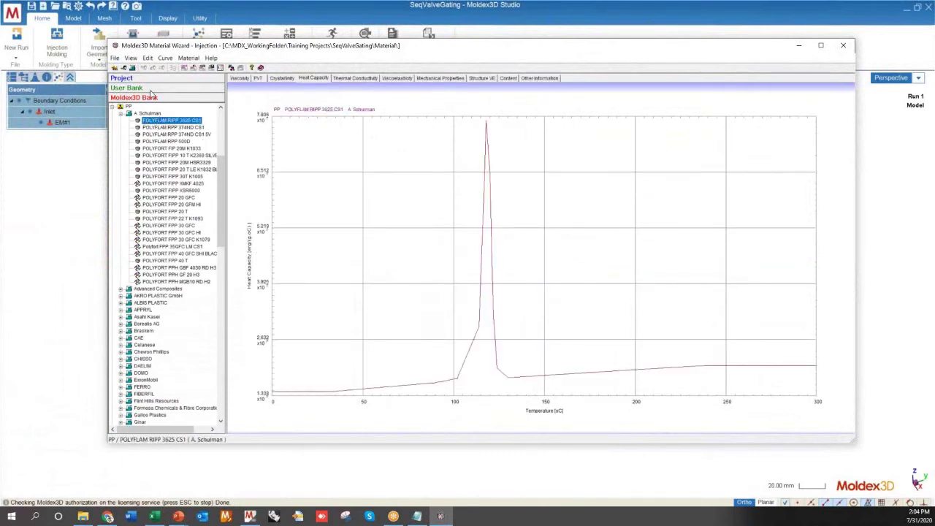
double_click(174, 122)
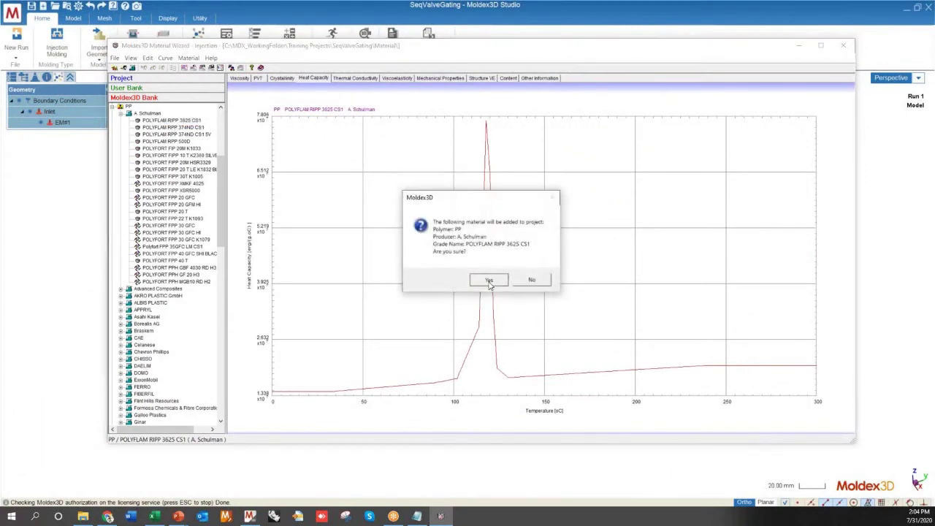
click(486, 274)
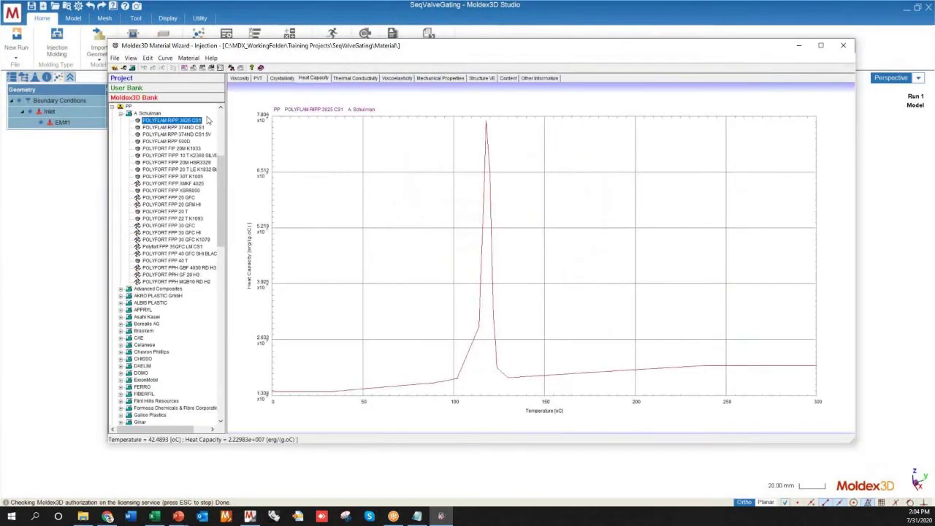
click(844, 46)
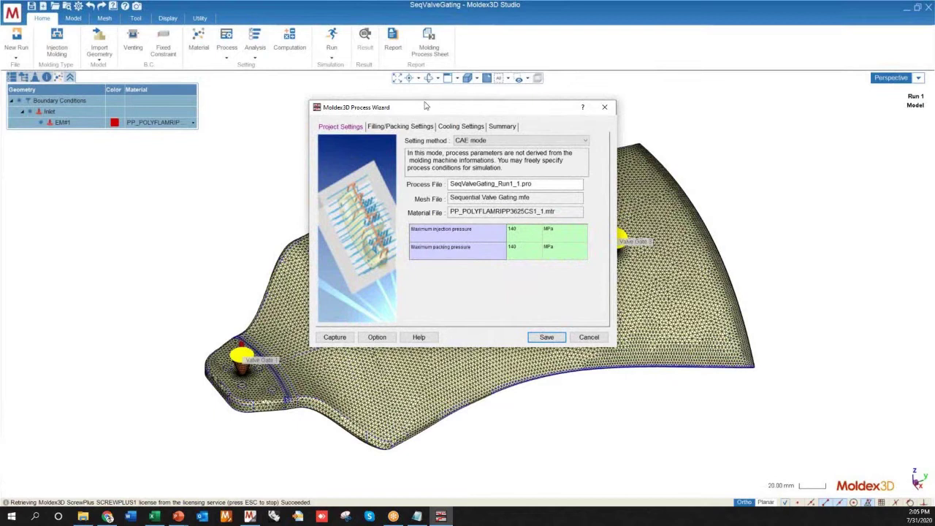
Confirm Classic Mode as the setting mode for the process conditions.
drag(424, 109, 437, 106)
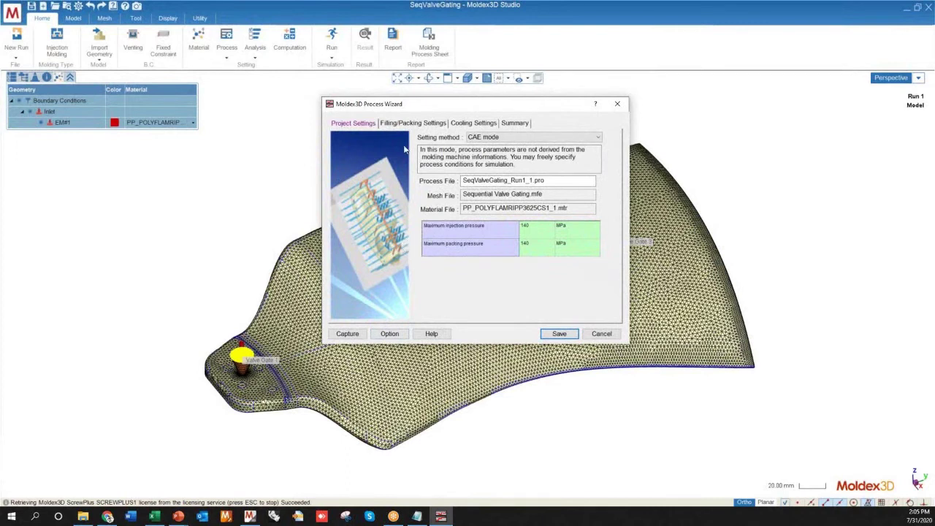
click(389, 334)
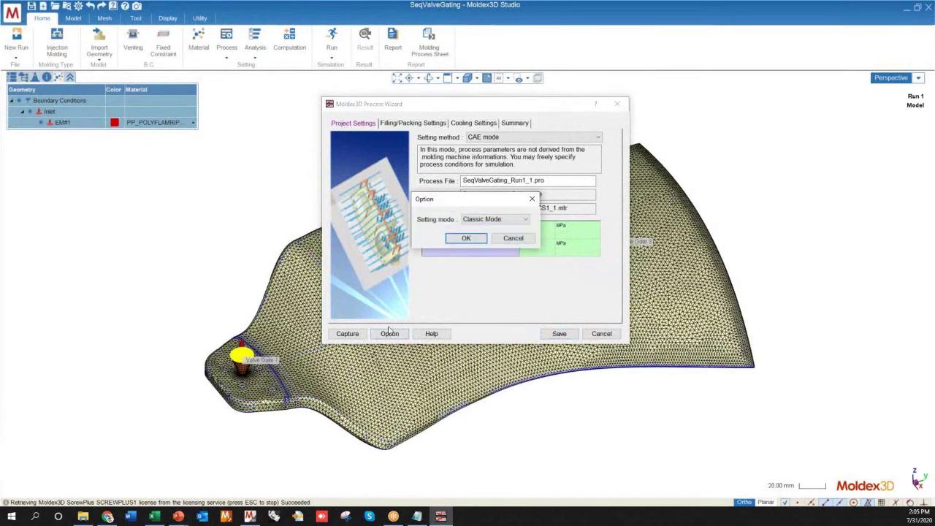
click(485, 220)
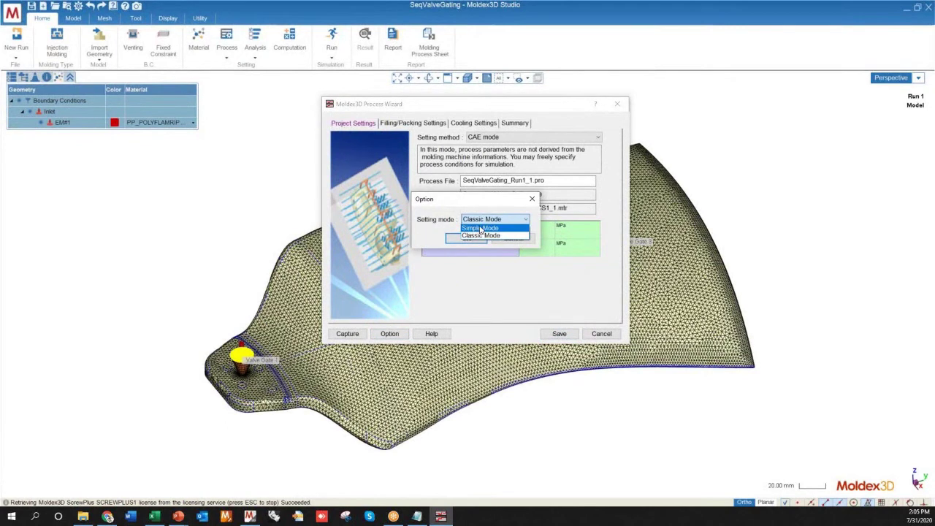
click(483, 236)
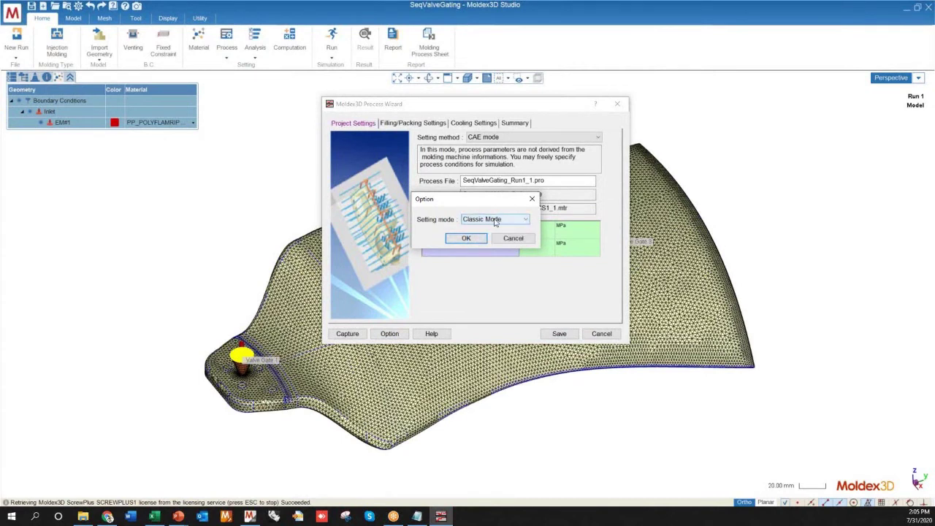
click(466, 239)
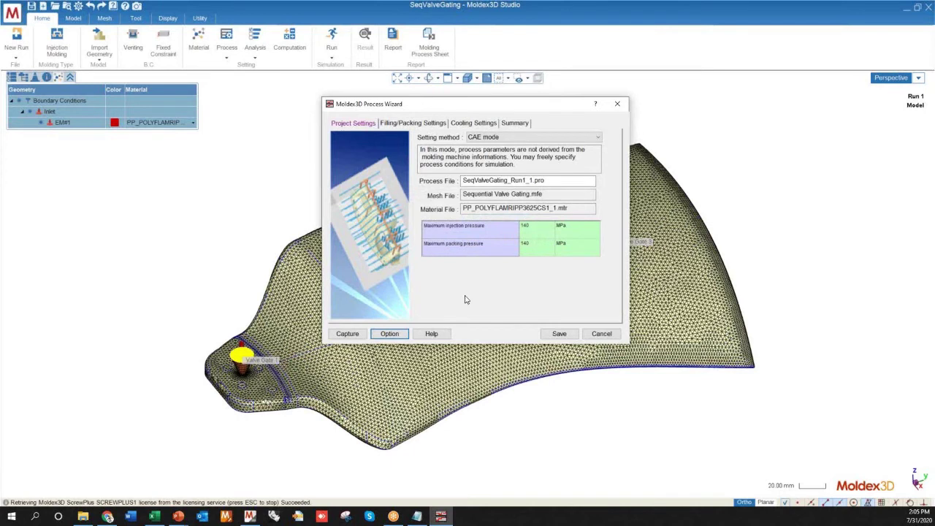
Open the advanced valve gate settings for filling and packing, and review the control points of gates 1 to 3 alongside their locations on the part.
click(411, 124)
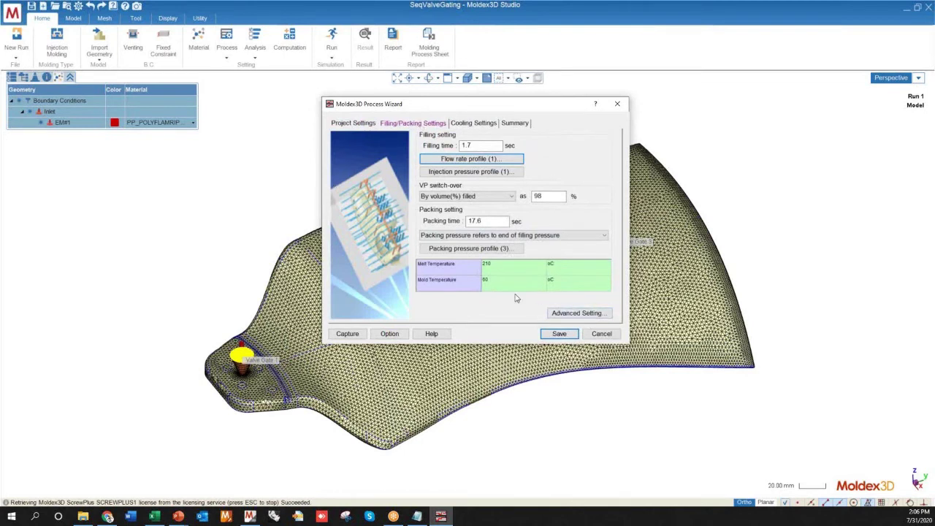
click(577, 314)
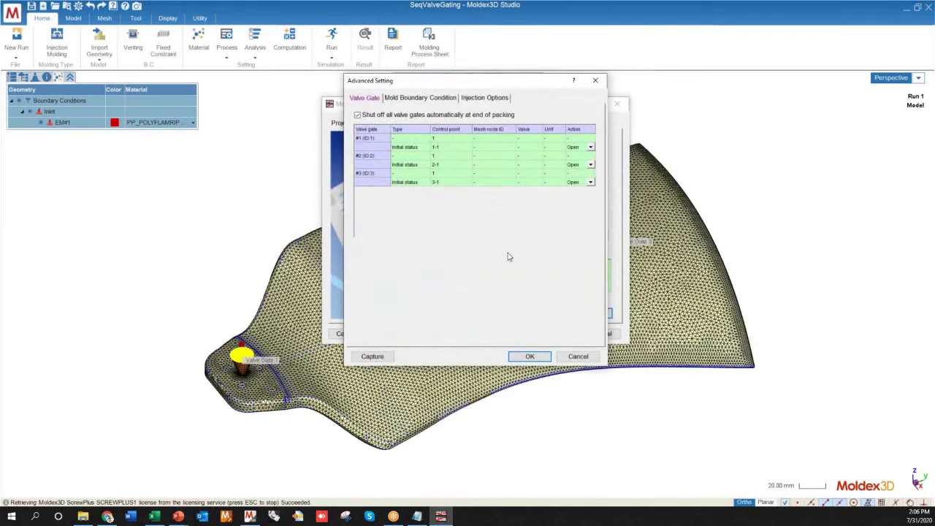
drag(378, 81, 372, 93)
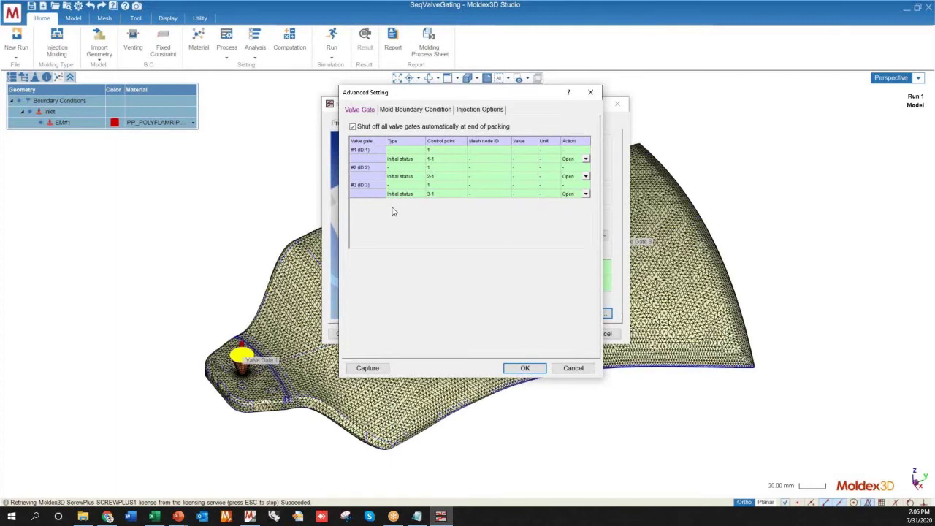
mouse_move(436, 99)
mouse_down()
mouse_move(542, 97)
mouse_move(421, 94)
mouse_up()
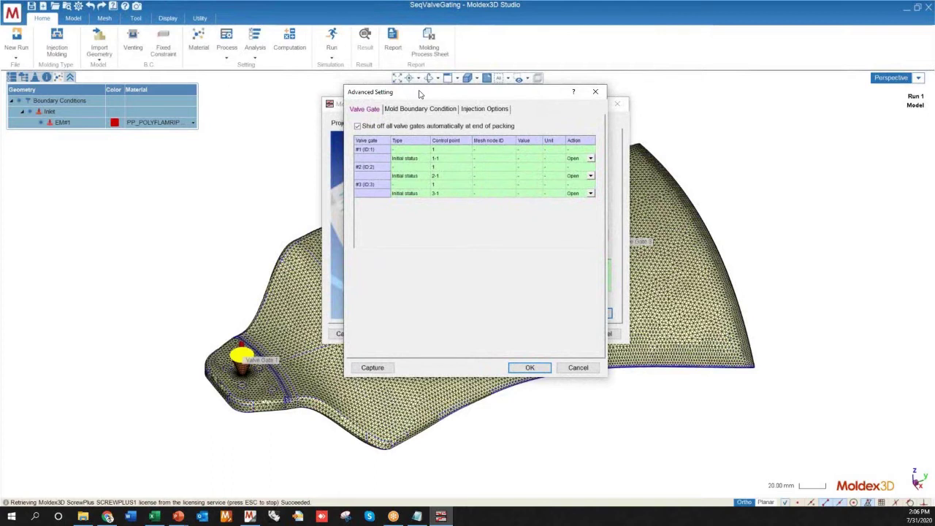
click(446, 151)
click(442, 168)
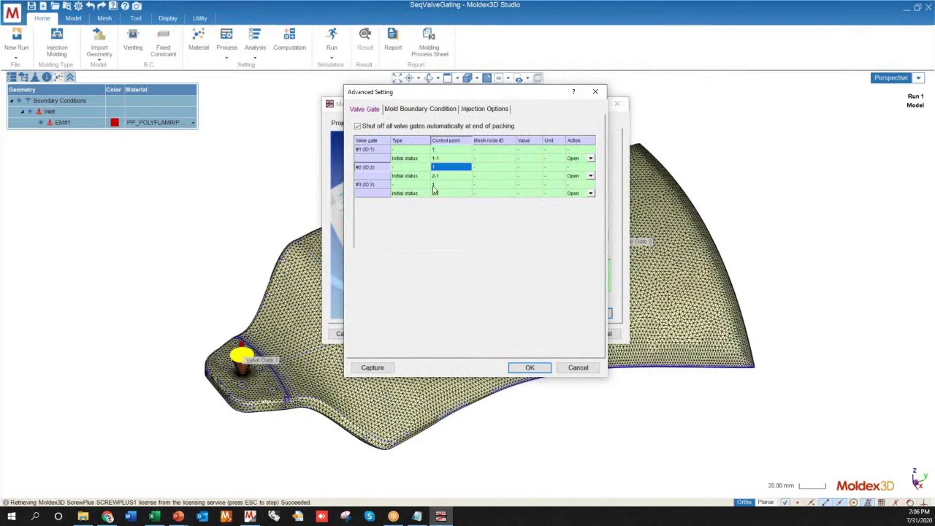
click(437, 185)
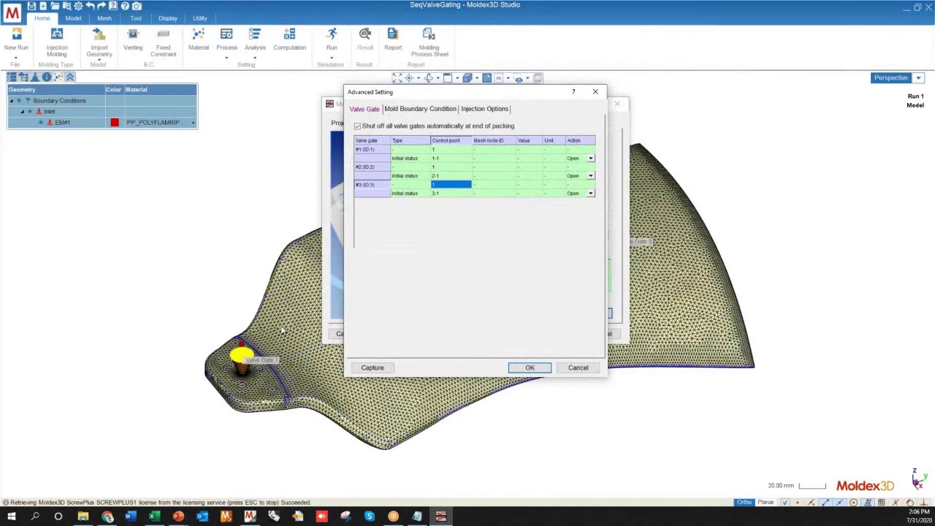
middle_drag(282, 416, 139, 245)
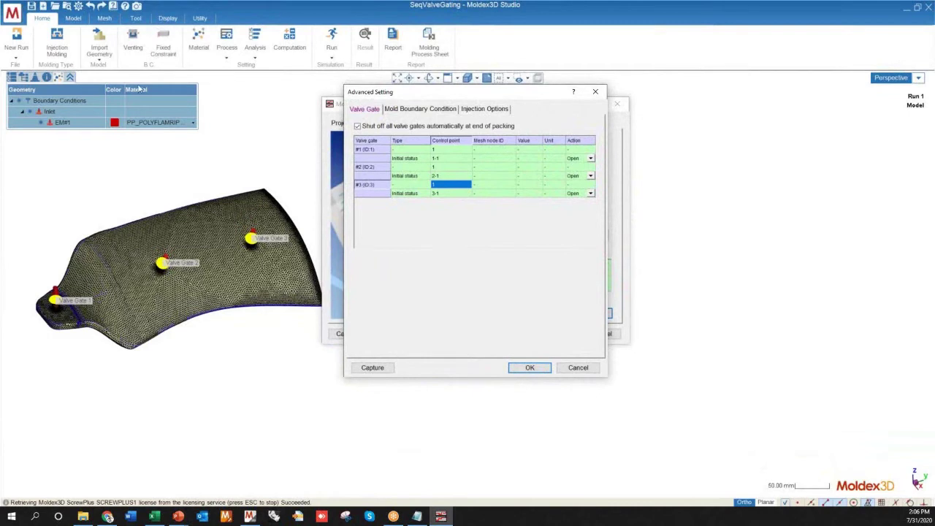
Examine the control point count of valve gate 1 and the initial action of its control point 1-1.
scroll(190, 280, up, 1)
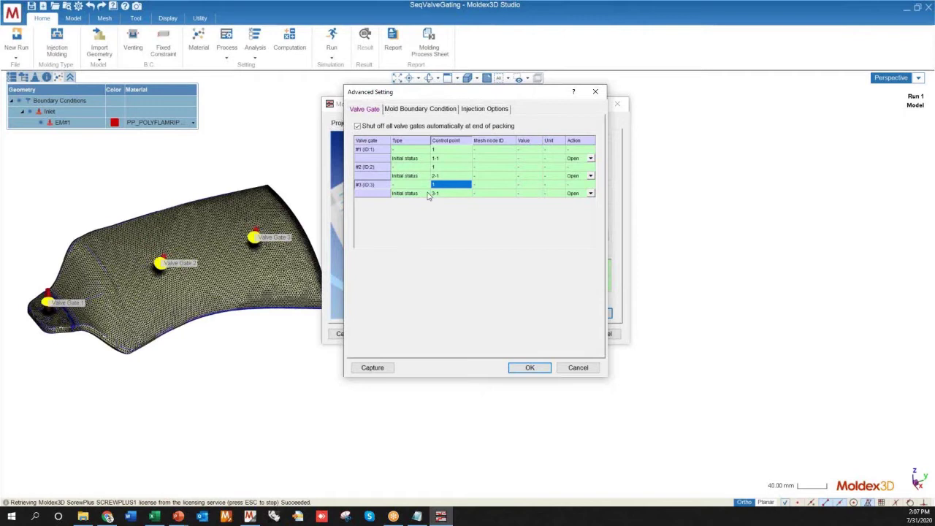
drag(515, 102, 516, 103)
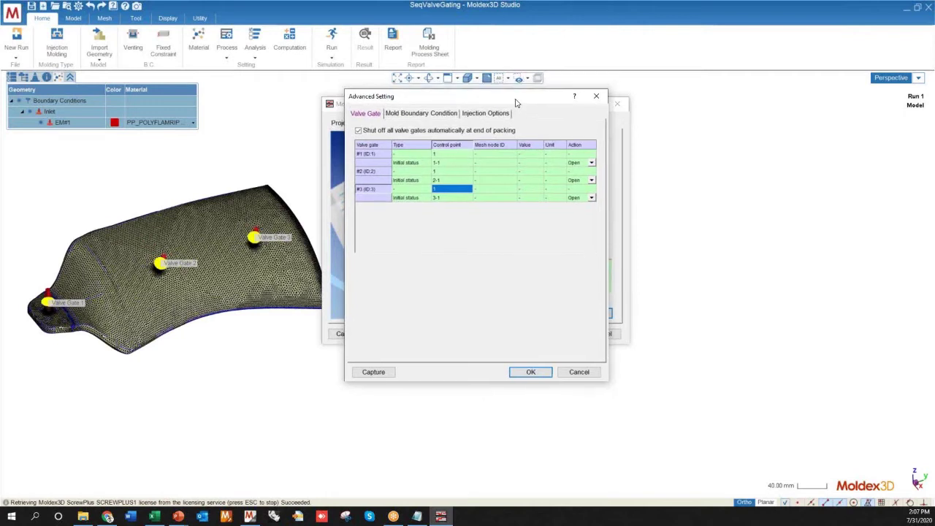
click(445, 154)
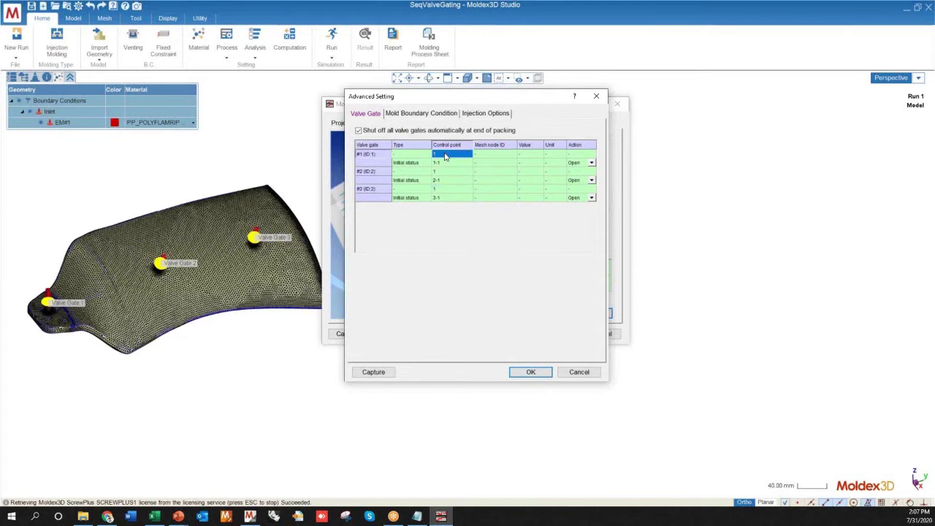
click(445, 155)
click(450, 163)
click(451, 154)
drag(434, 161, 576, 166)
click(578, 167)
click(578, 166)
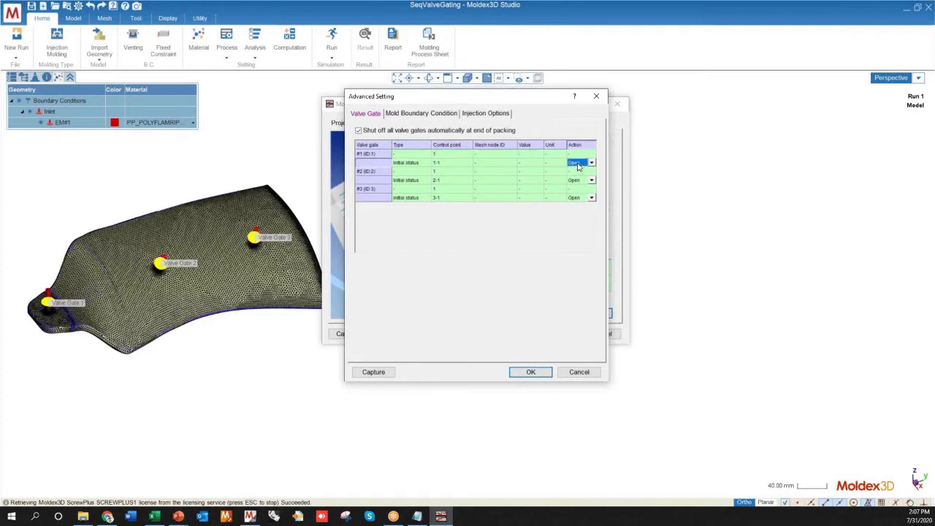
Try 2 control points for valve gate 1 and review the actions of control points 1-1 and 1-2.
click(446, 154)
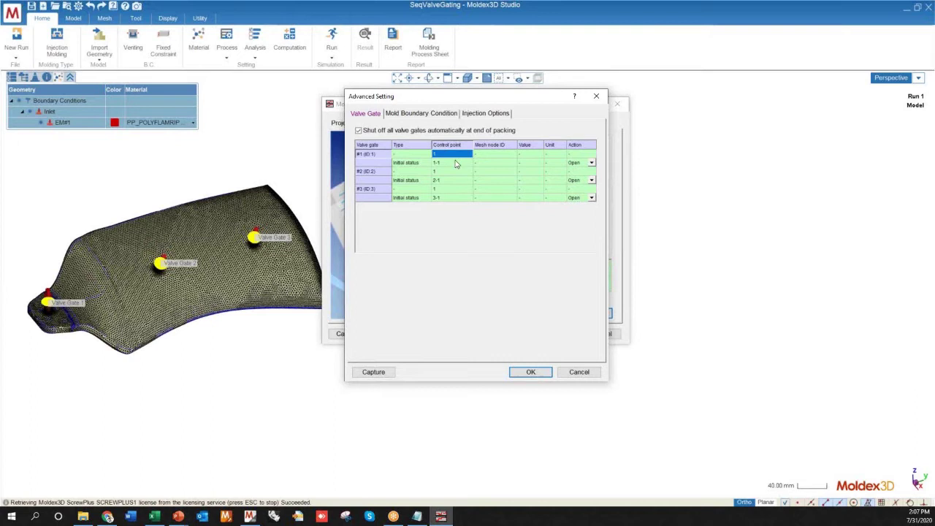
text(2)
key(Return)
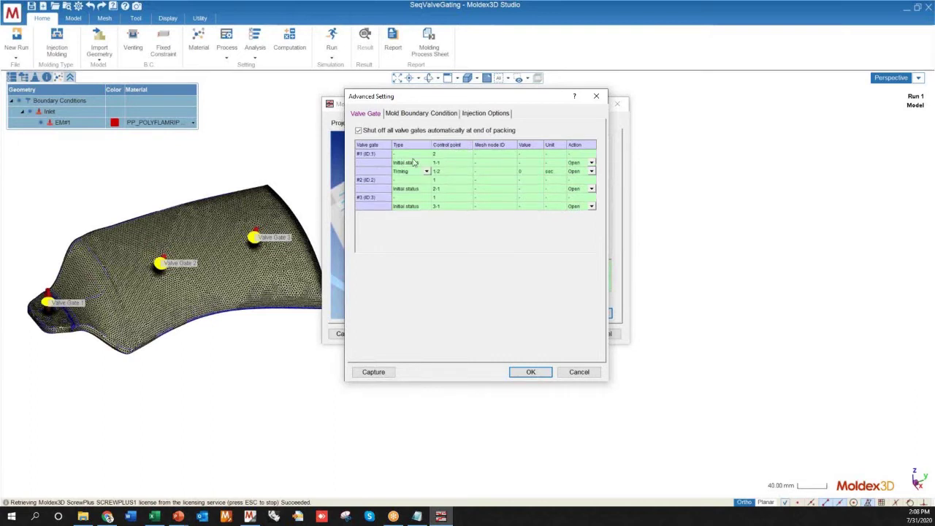
click(415, 163)
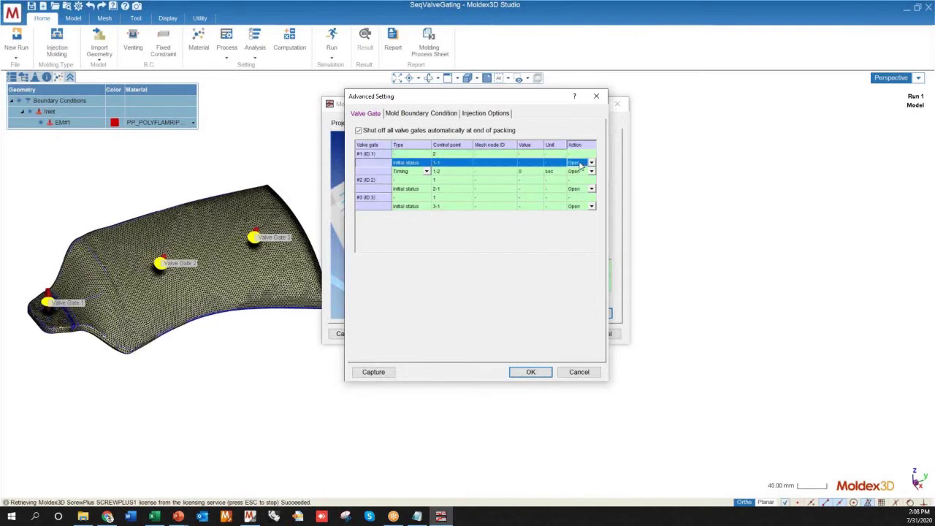
click(482, 172)
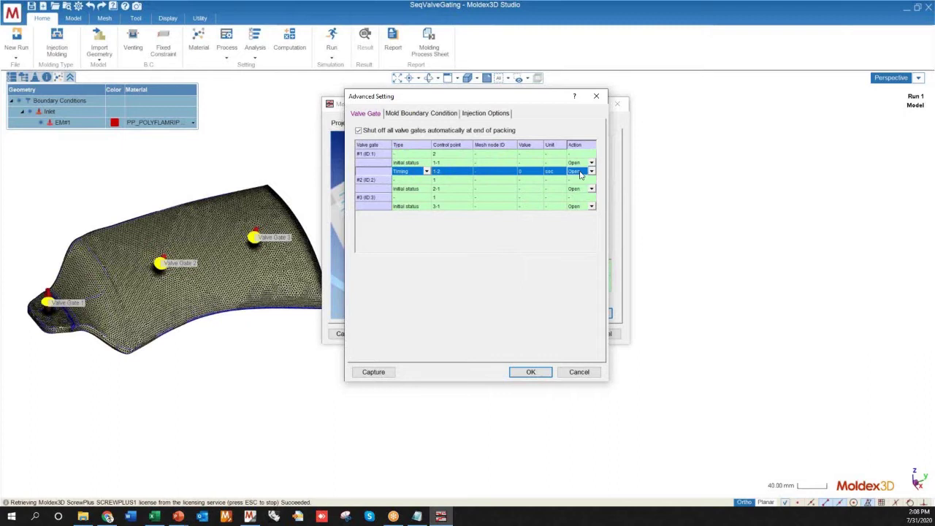
drag(409, 163, 573, 165)
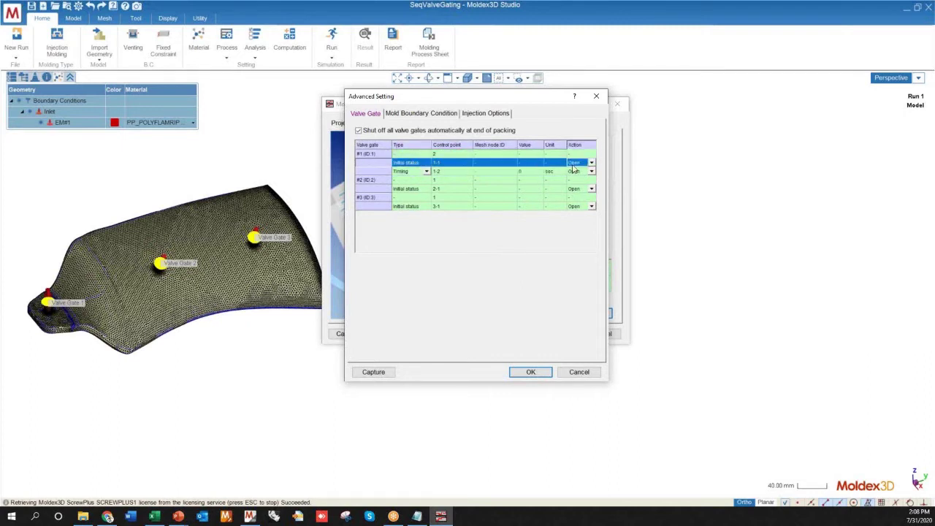
Reset the number of control points for valve gate 1 to 1.
click(456, 180)
click(450, 154)
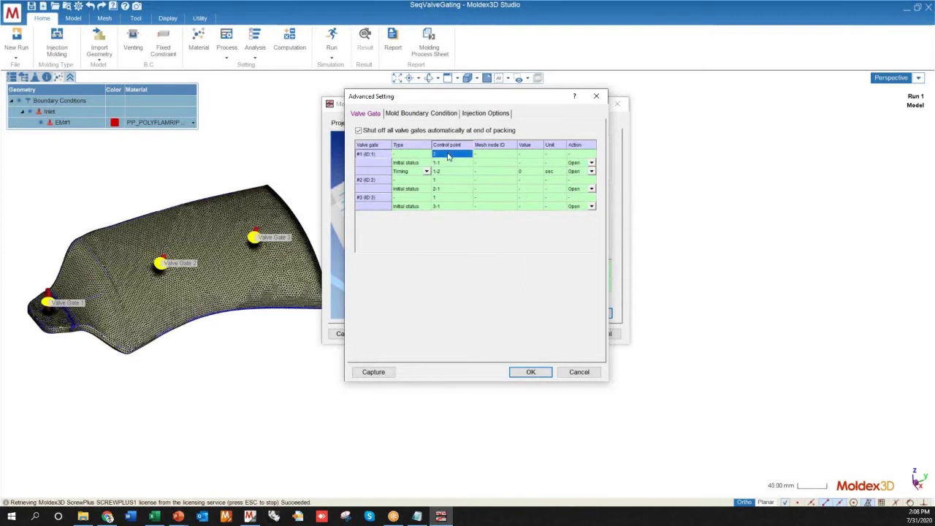
text(1)
key(Return)
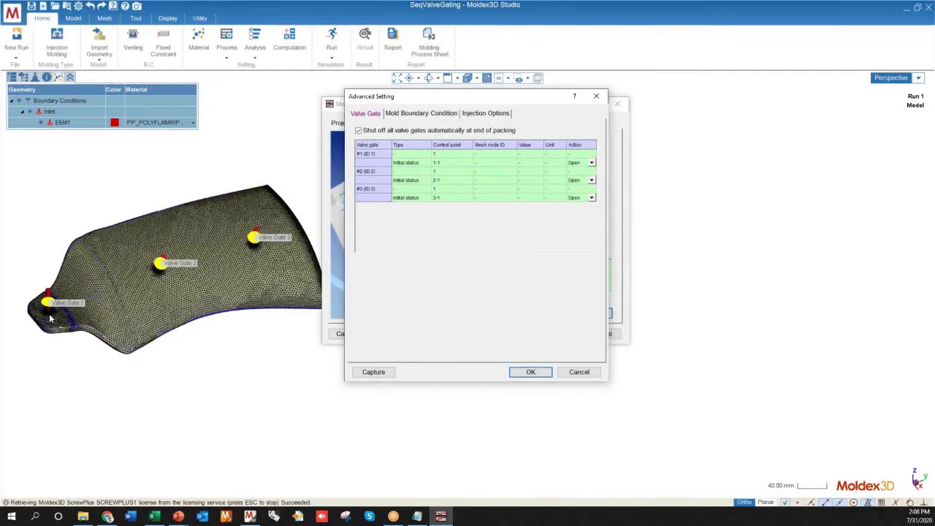
Check valve gates 1 and 2 on the part and set the number of control points for valve gate 2 to 2.
scroll(71, 302, up, 6)
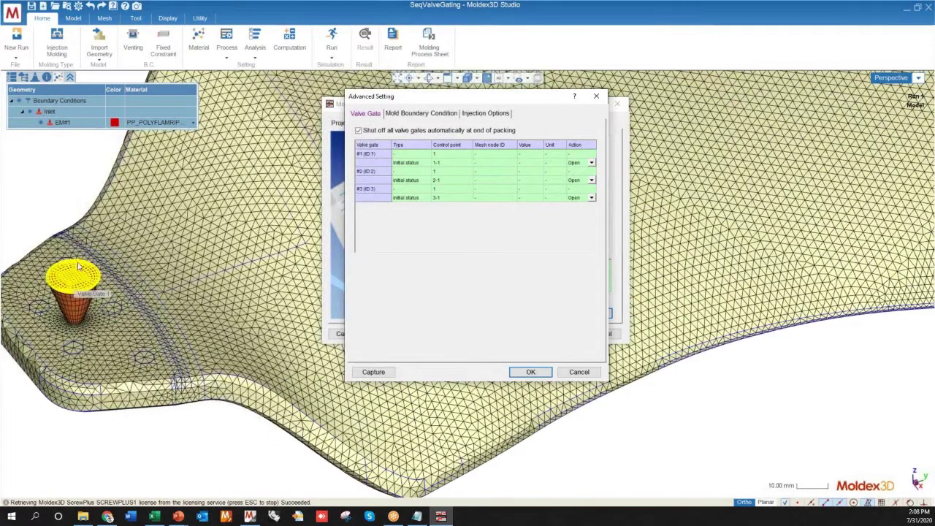
scroll(30, 311, down, 5)
scroll(183, 255, up, 4)
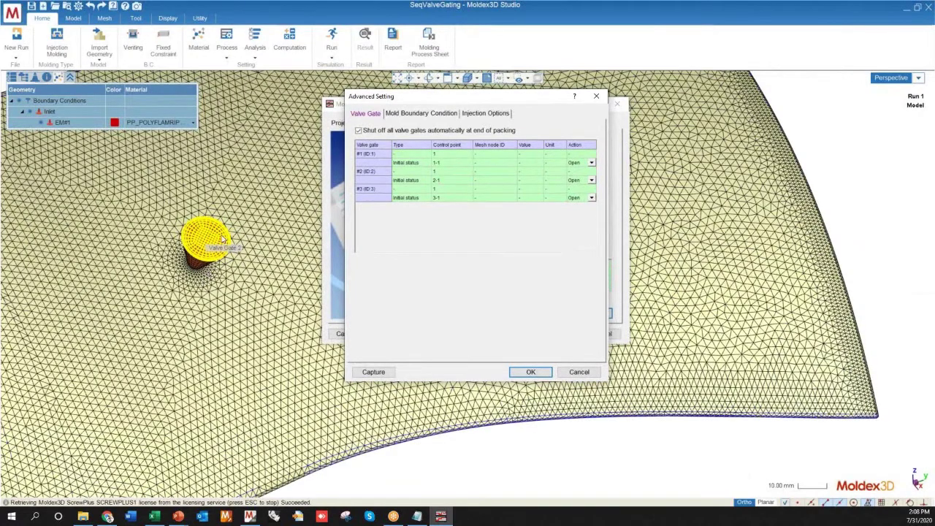
scroll(223, 182, down, 2)
scroll(191, 249, down, 5)
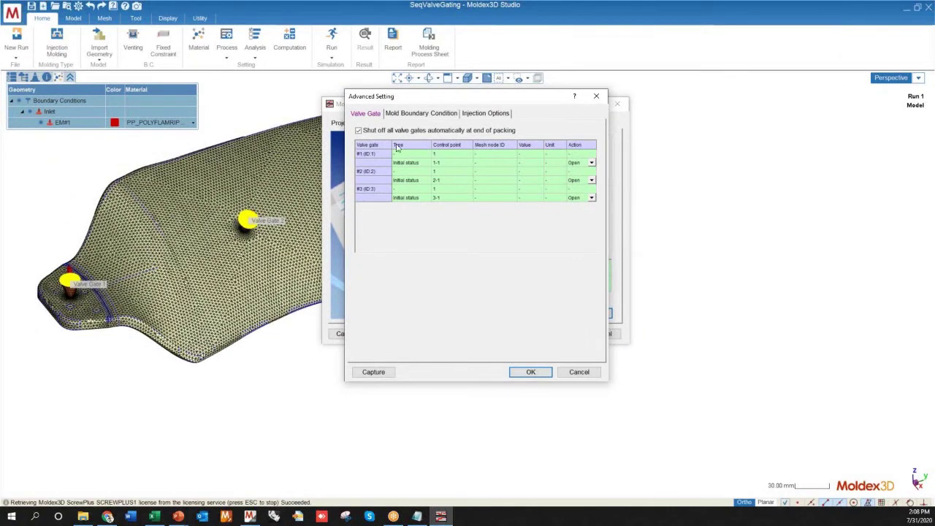
click(459, 172)
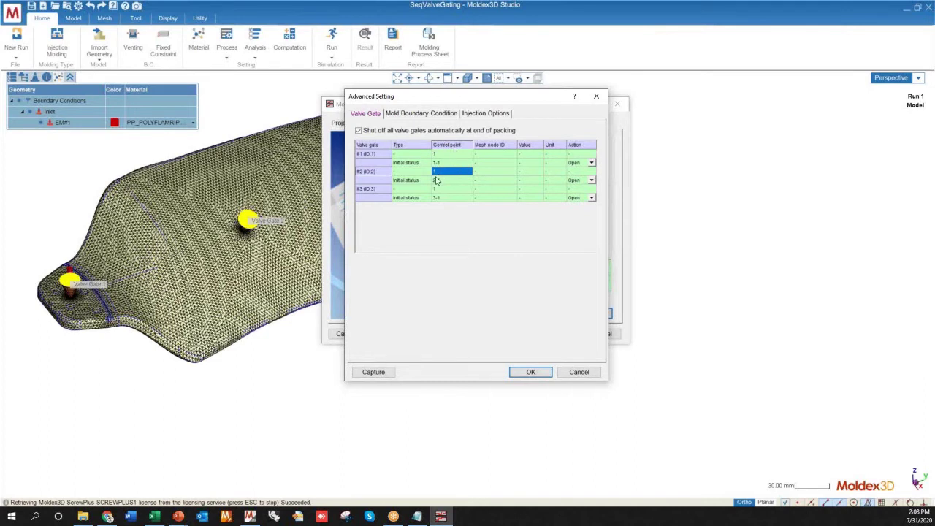
text(2)
key(Return)
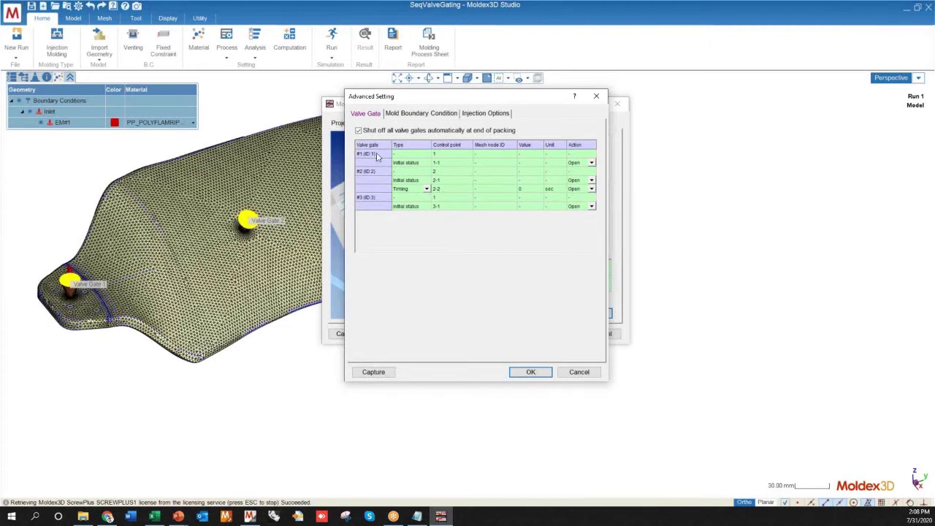
Set the initial status action of valve gate 2 (control point 2-1) to Close.
drag(406, 181, 588, 181)
click(588, 180)
click(592, 181)
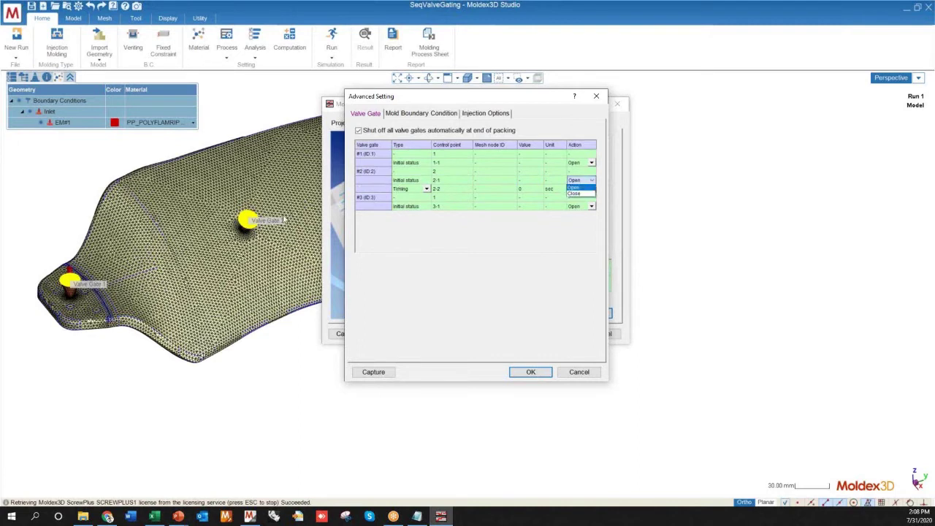
click(578, 194)
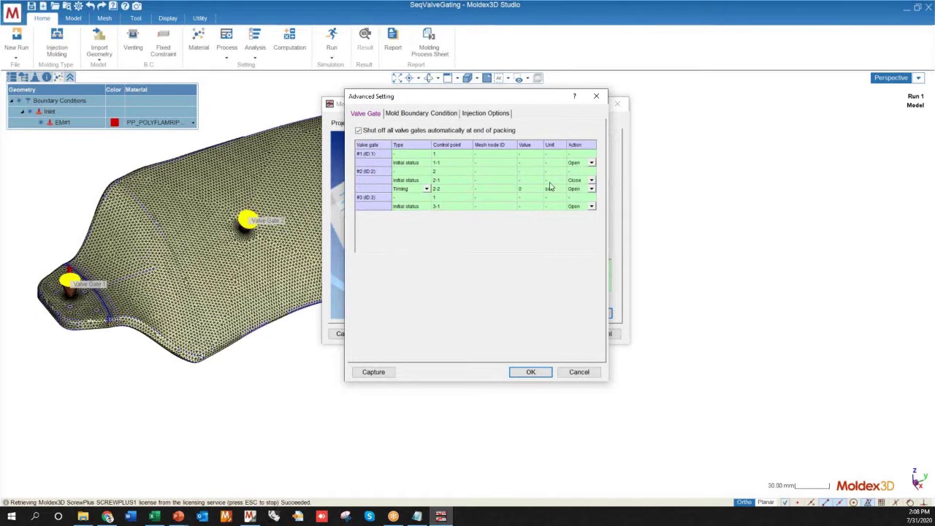
Review the available trigger types for control point 2-2 of valve gate 2 and choose Timing.
click(428, 190)
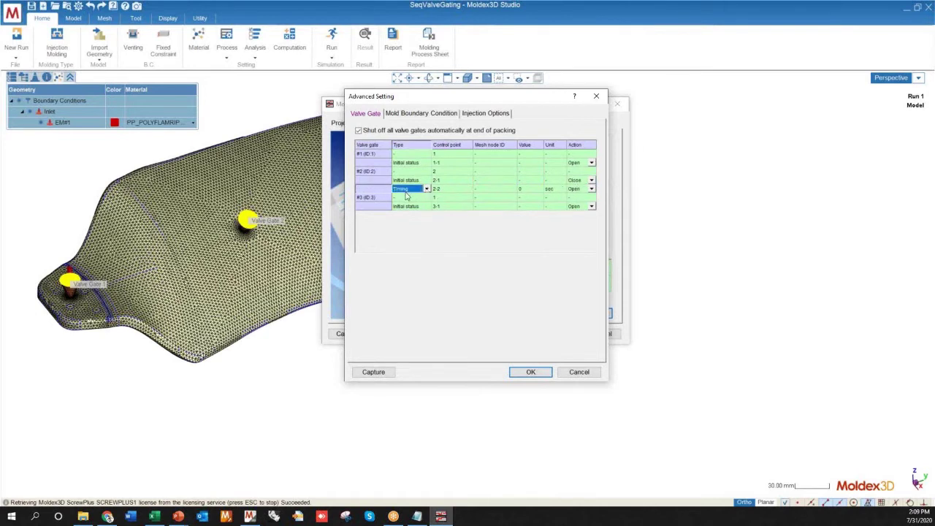
drag(407, 191, 577, 196)
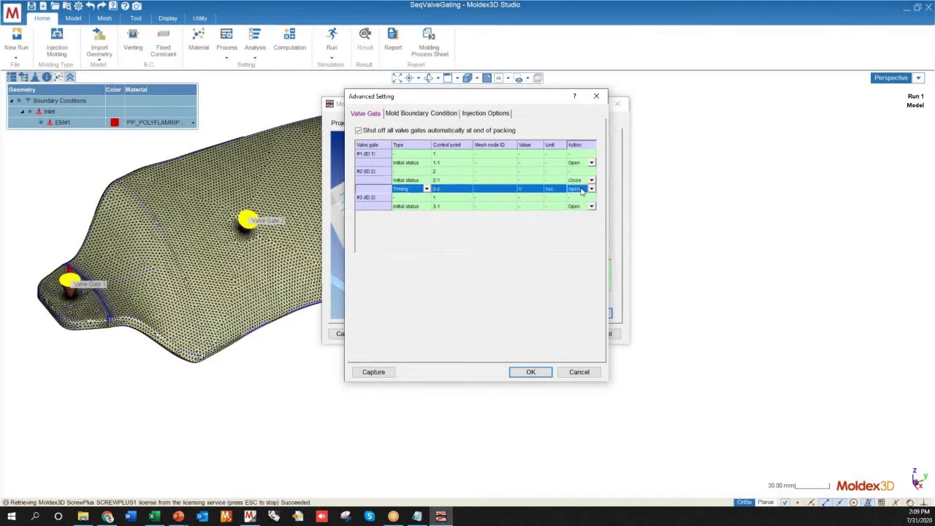
click(427, 190)
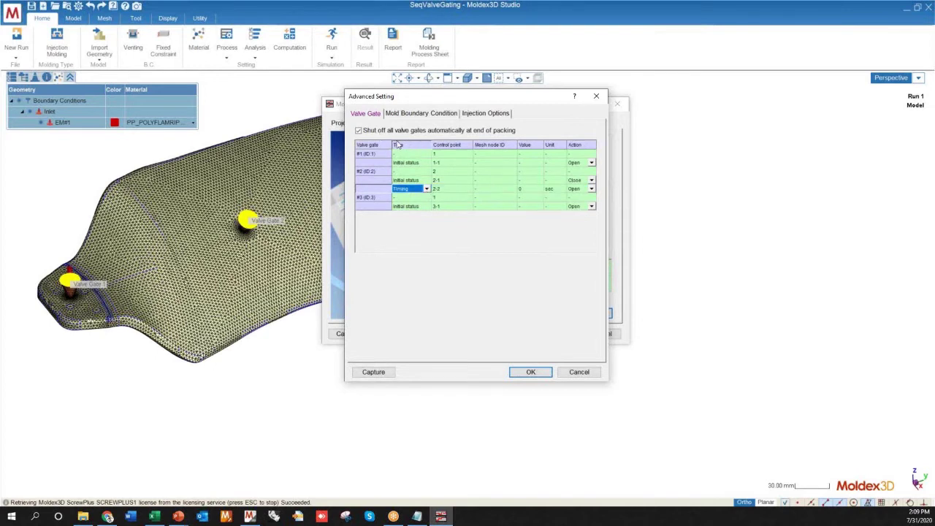
click(427, 189)
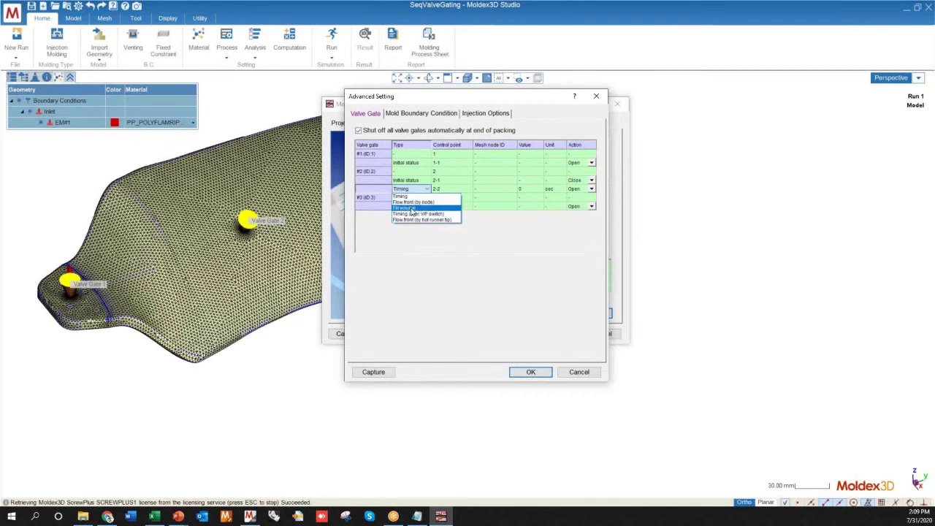
click(413, 197)
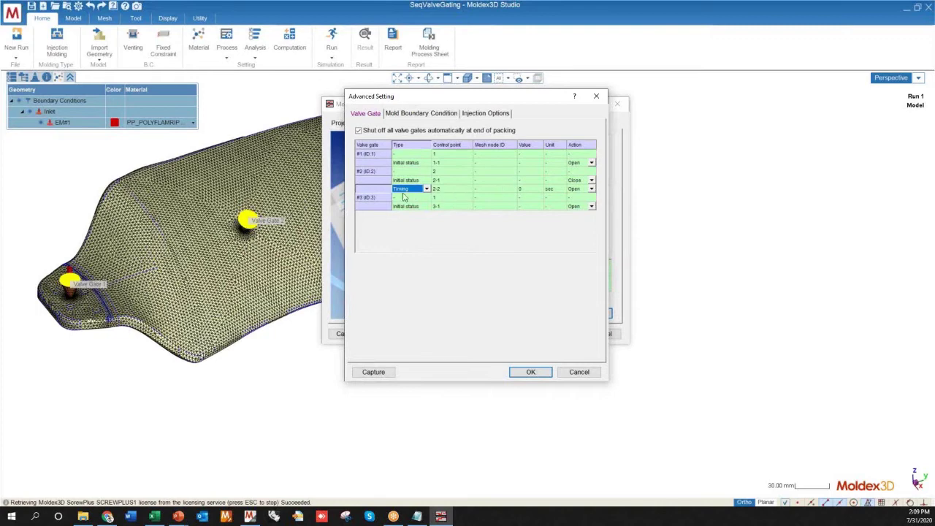
Check the filling time in the process settings and set the timing value of control point 2-2 to 1 sec.
drag(420, 97, 581, 152)
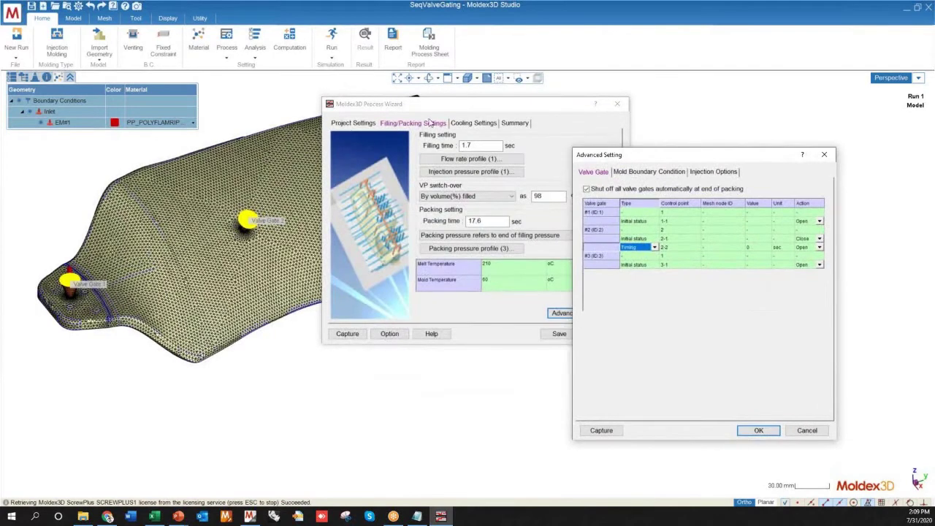
drag(638, 157, 590, 130)
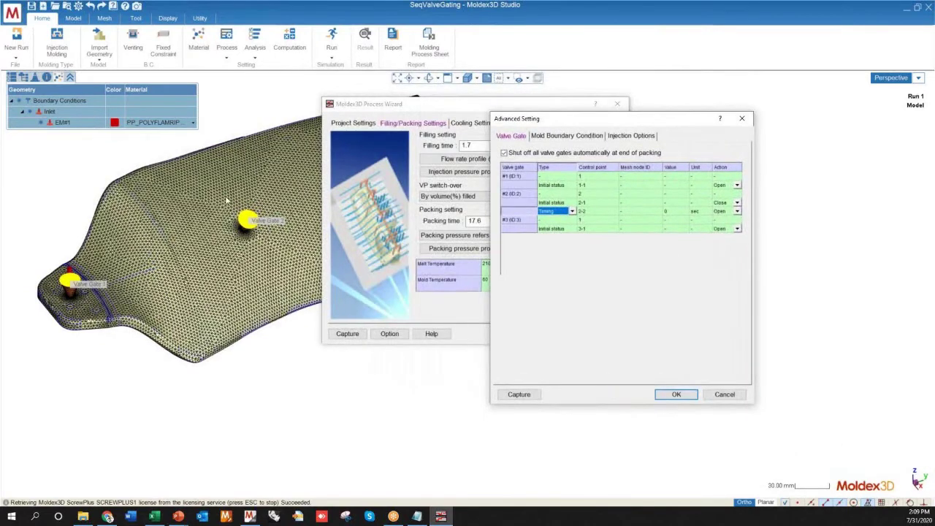
drag(581, 124, 493, 106)
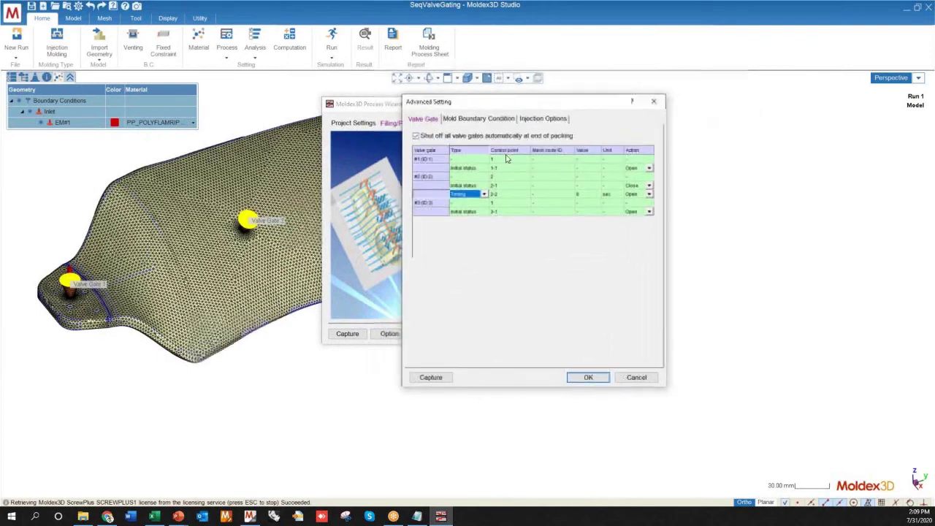
click(589, 196)
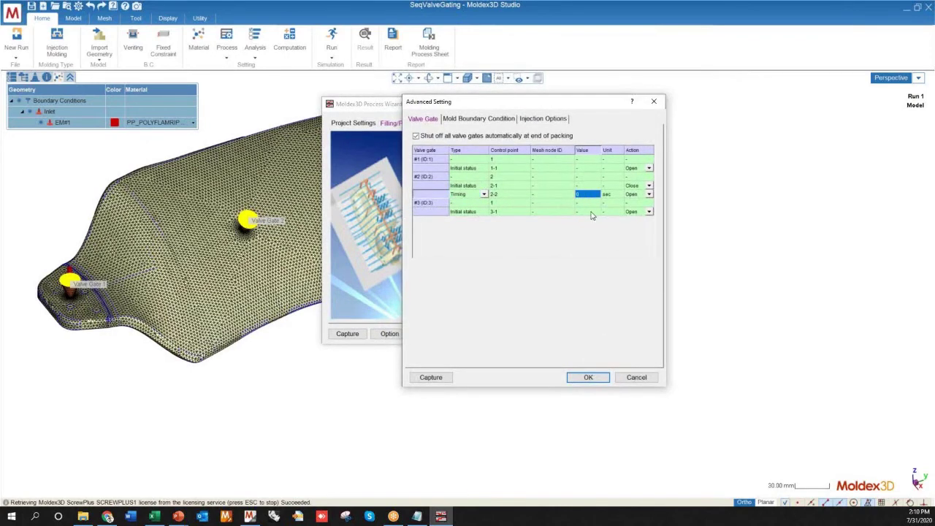
click(463, 194)
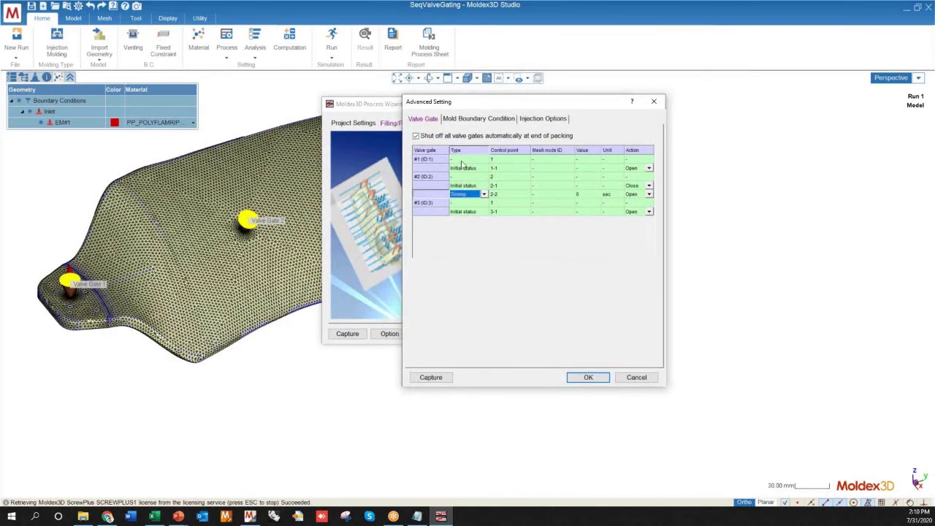
click(589, 195)
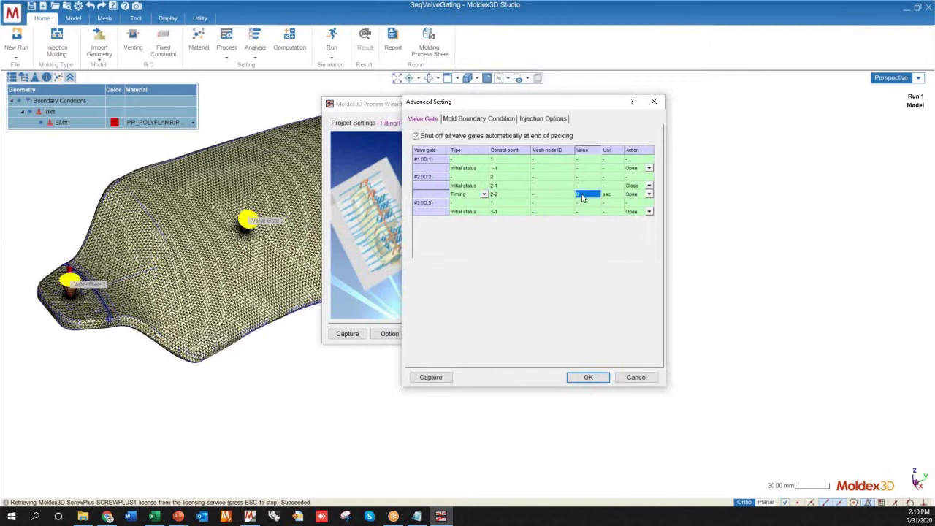
text(1)
Review the control sequence of valve gate 2, comparing its initial status with the timed action of control point 2-2.
drag(460, 182, 639, 199)
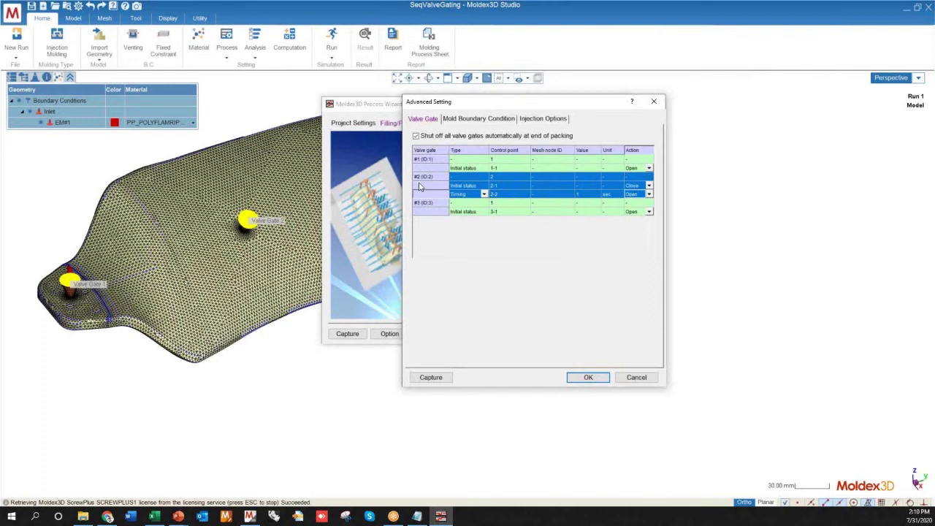
click(468, 179)
drag(455, 187, 634, 189)
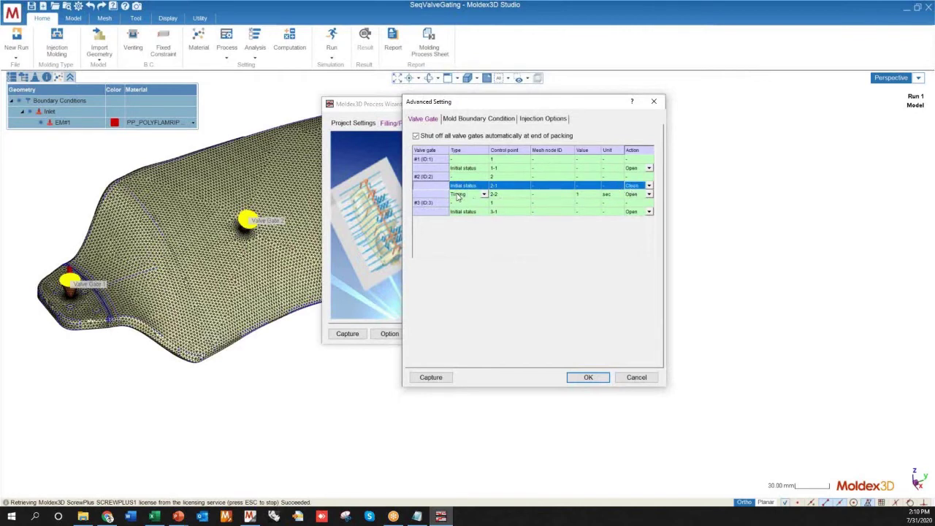
drag(494, 194, 635, 191)
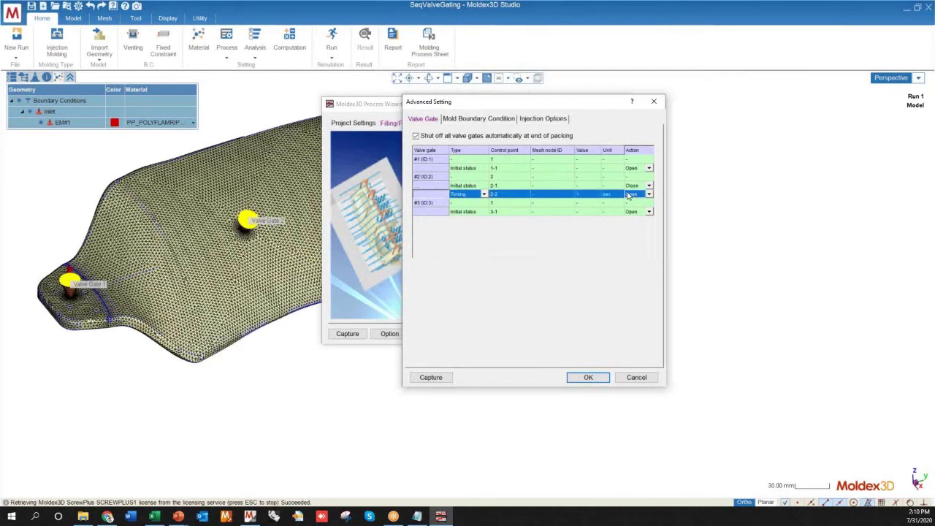
click(583, 195)
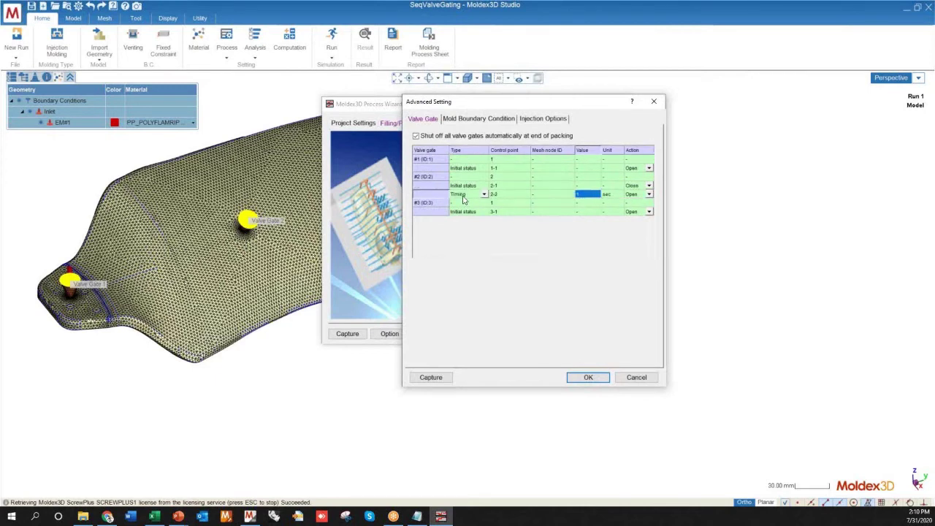
click(634, 196)
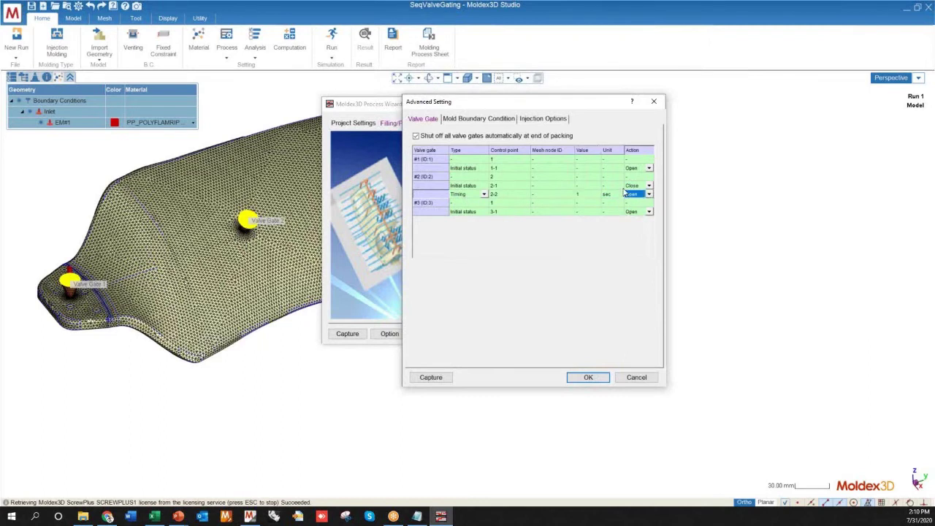
click(633, 186)
click(516, 188)
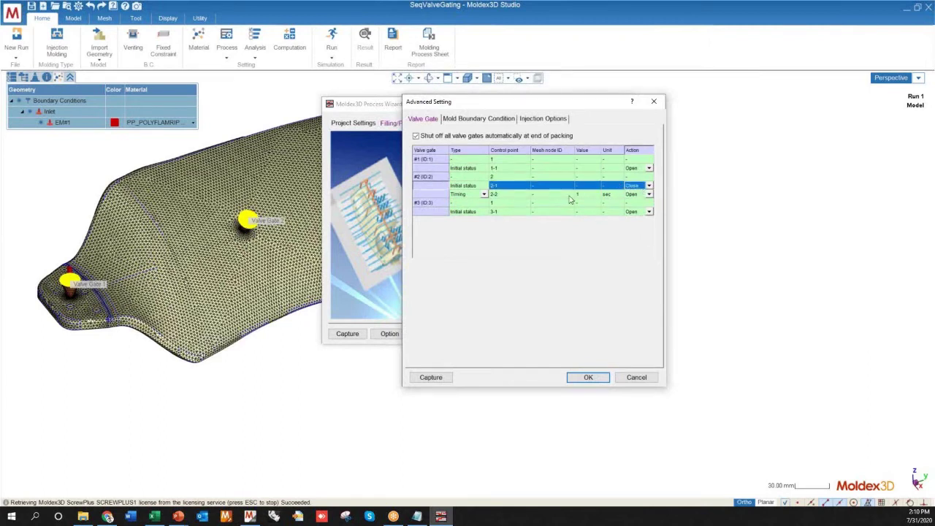
Give valve gate 3 two control points and set its initial status action (control point 3-1) to Close.
drag(520, 196, 638, 197)
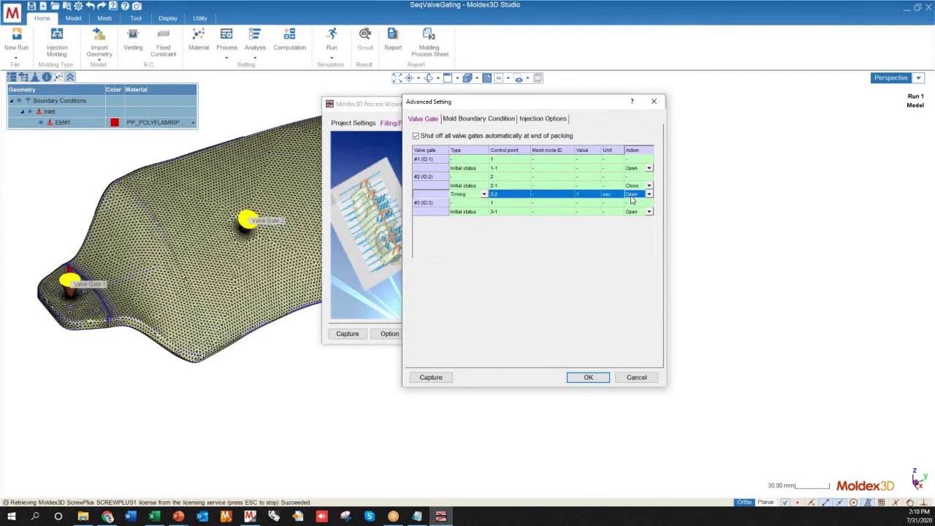
click(494, 203)
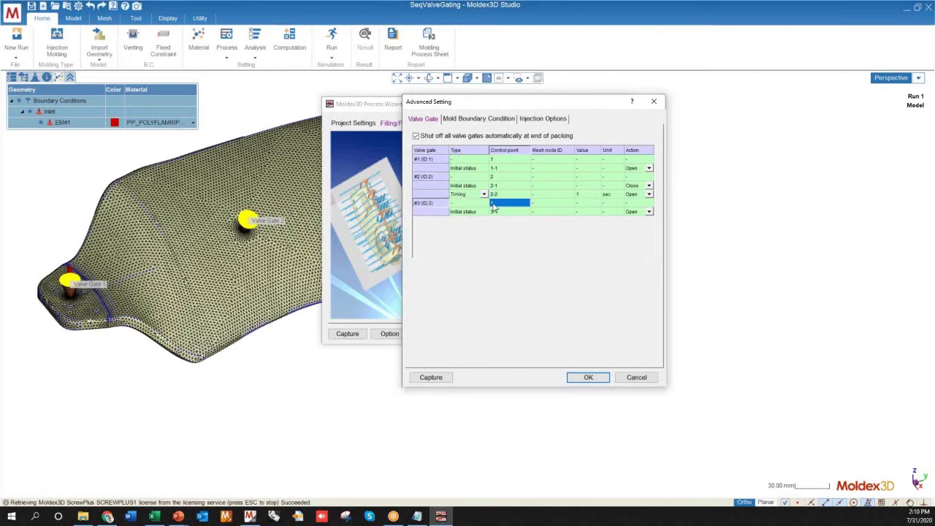
text(2)
key(Return)
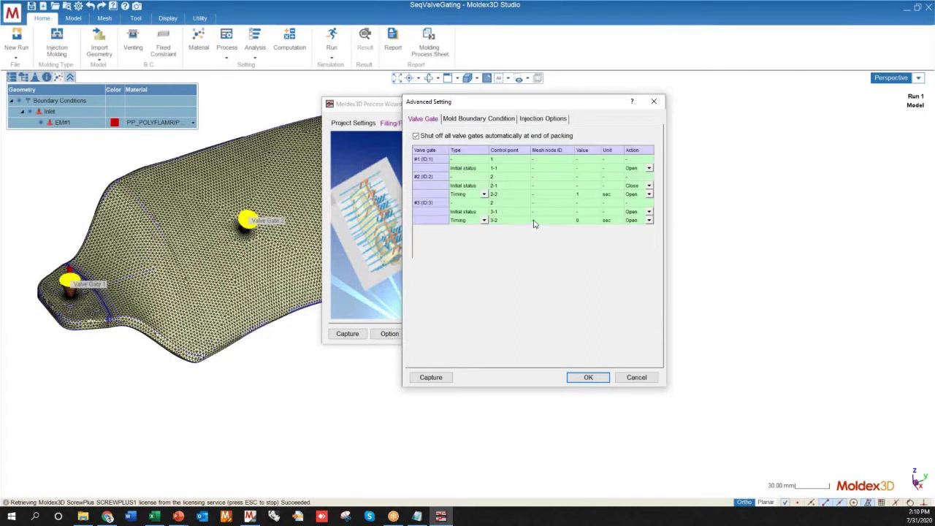
click(649, 211)
click(648, 211)
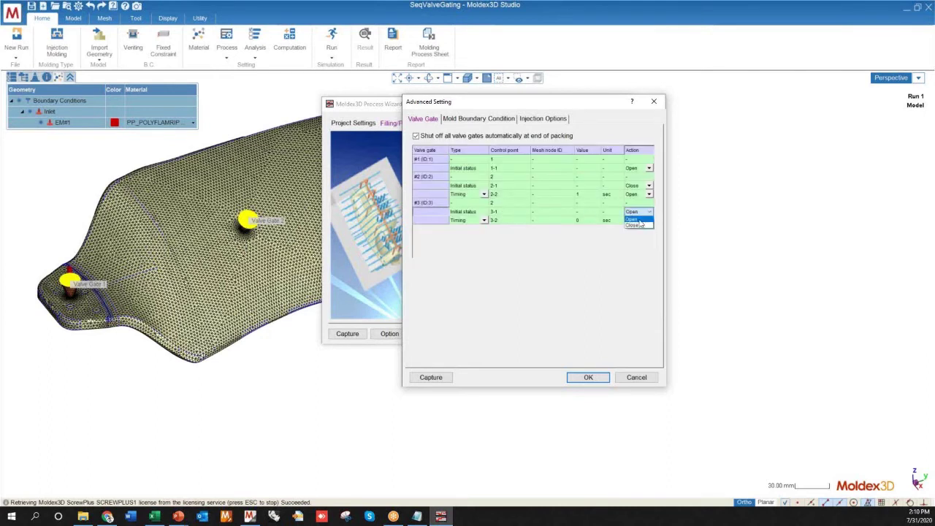
click(633, 227)
Set the timing value of control point 3-2 on valve gate 3 to 1.3 sec.
double_click(590, 221)
text(1.3)
click(587, 195)
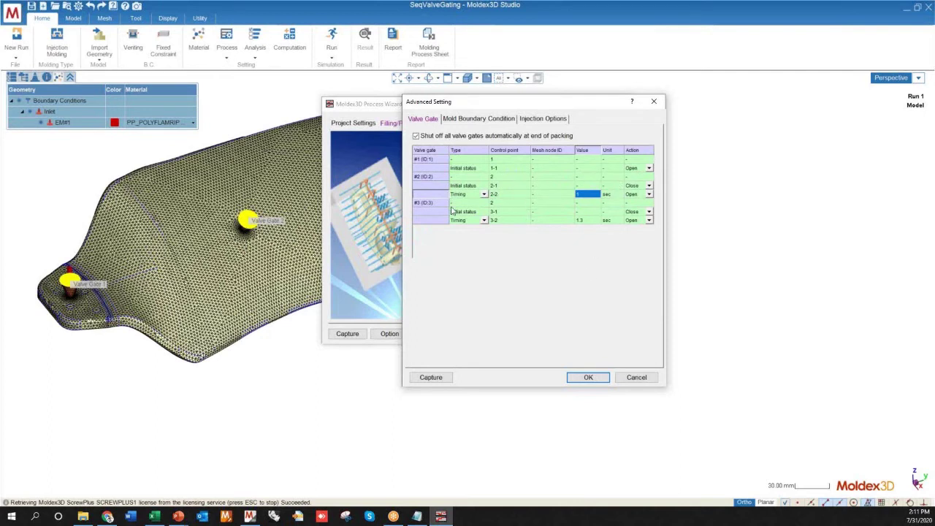
Inspect the inlets of valve gates 1 and 2 on the model and change control point 2-2 to Flow front (by node).
click(484, 195)
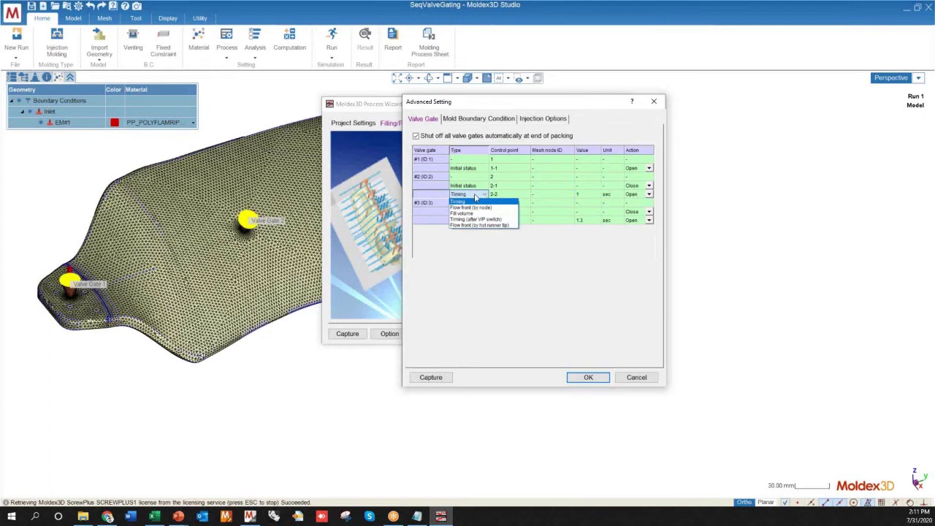
scroll(78, 319, up, 8)
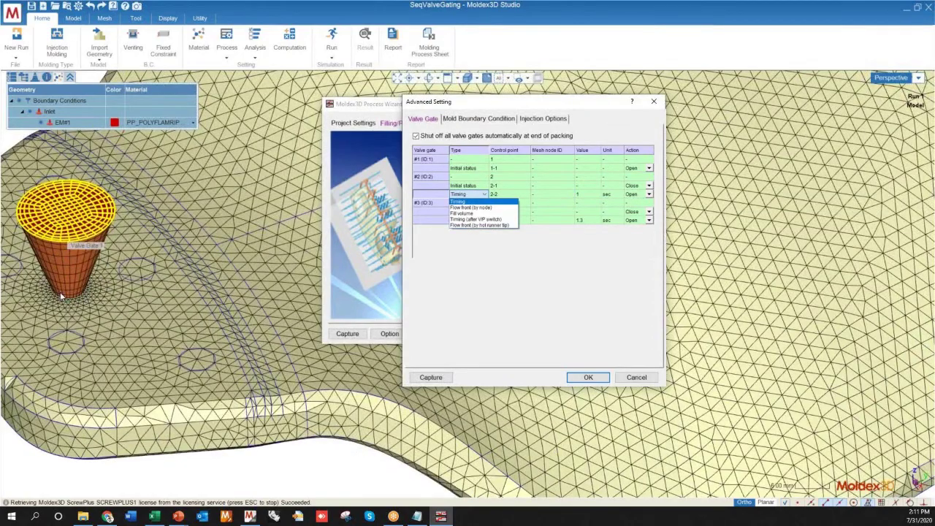
scroll(83, 292, down, 8)
scroll(228, 252, up, 5)
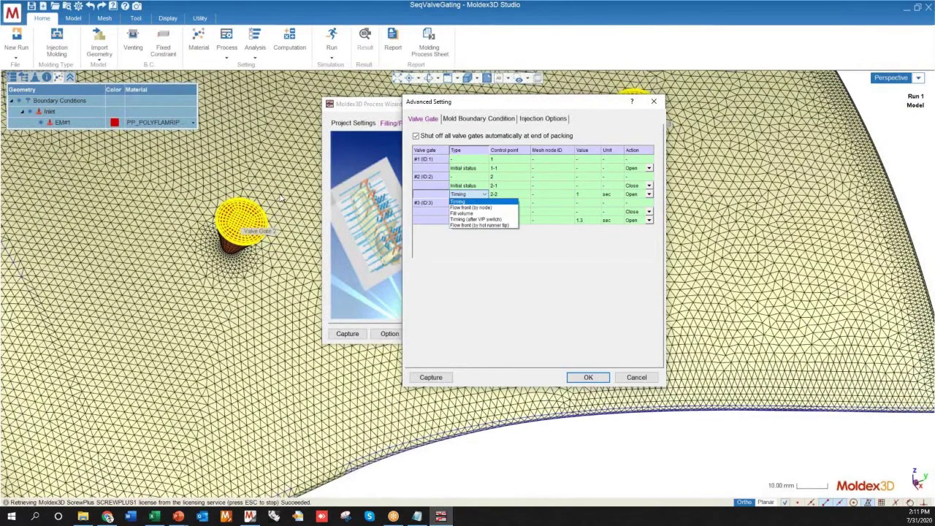
scroll(253, 226, down, 5)
right_drag(254, 307, 249, 211)
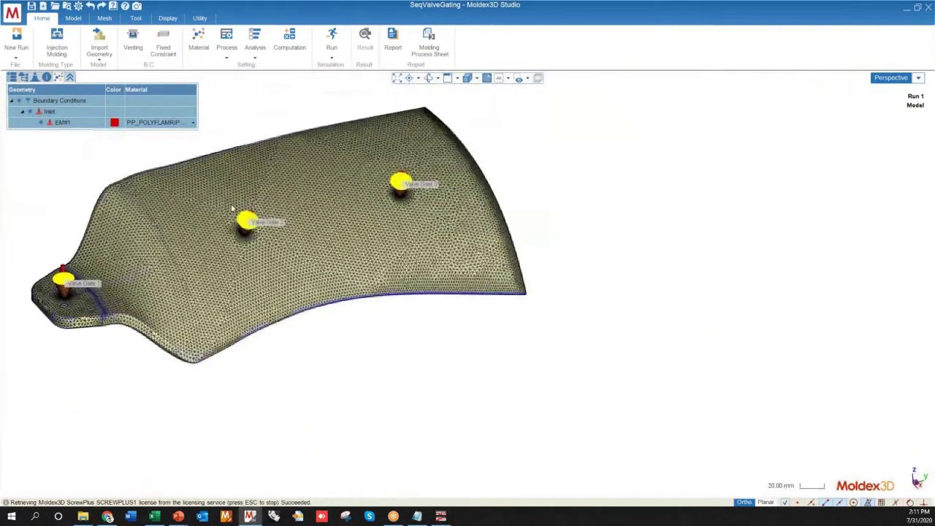
click(442, 517)
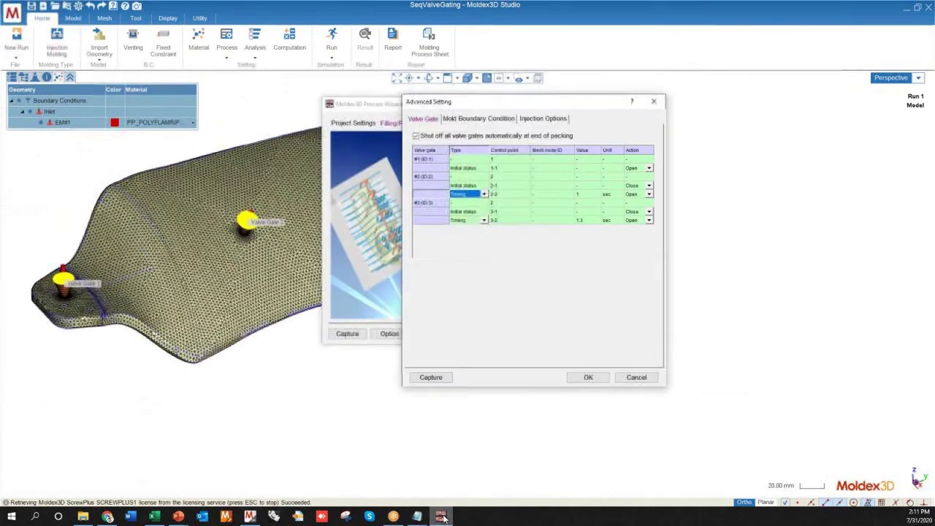
click(487, 194)
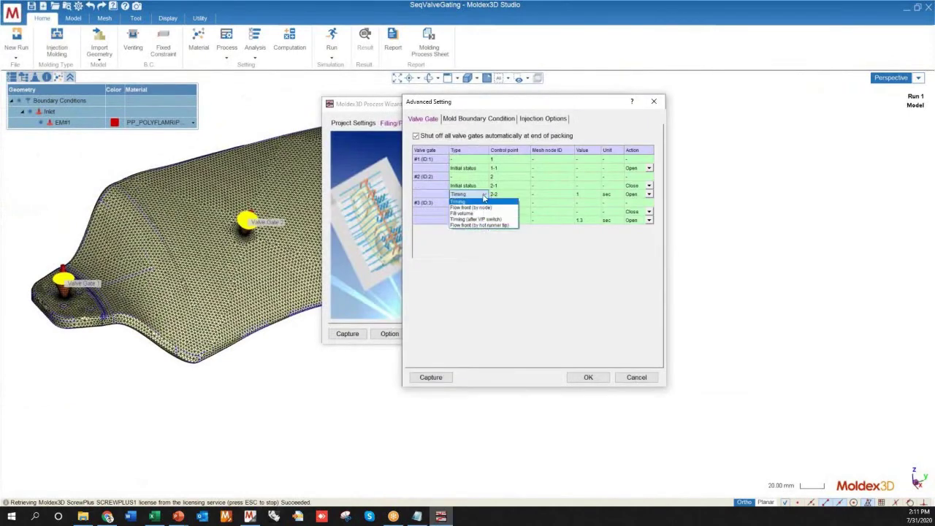
click(474, 209)
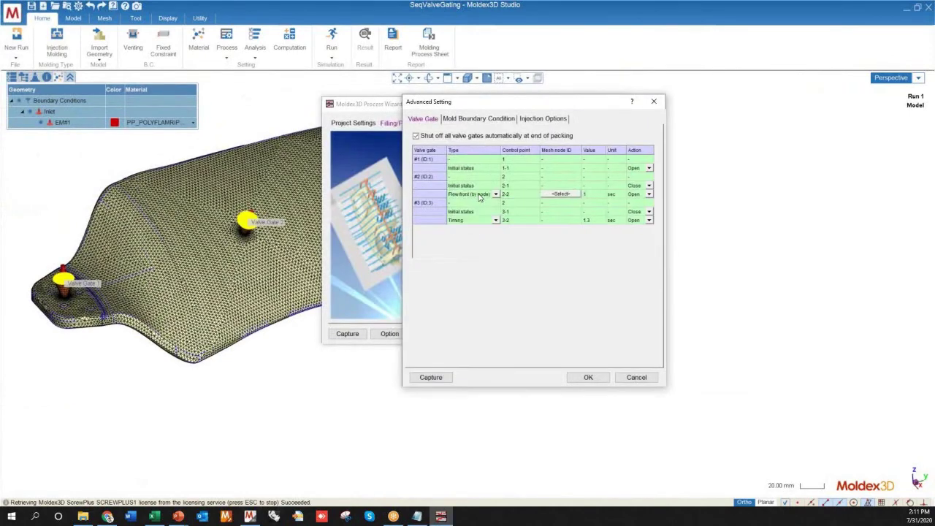
Review the mesh node, value and unit settings of the flow front trigger at control point 2-2.
click(596, 195)
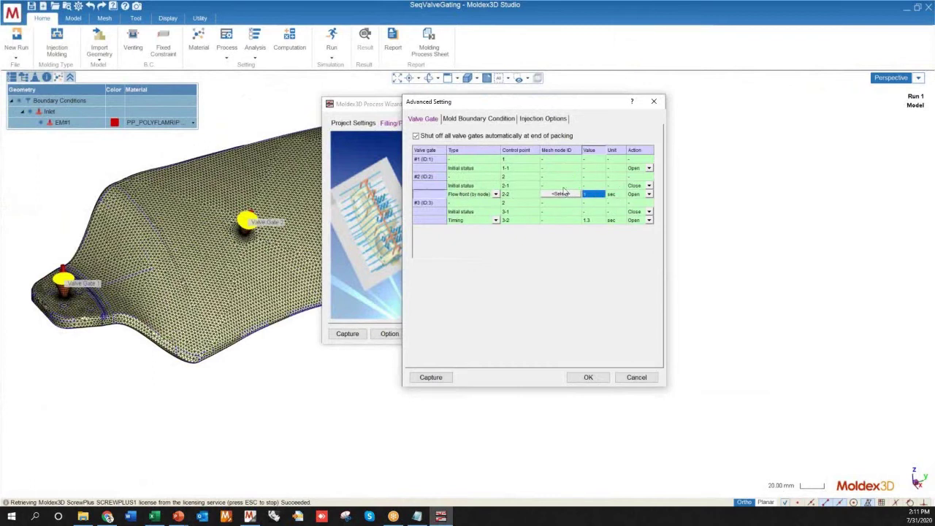
click(614, 194)
drag(596, 195, 618, 195)
click(605, 203)
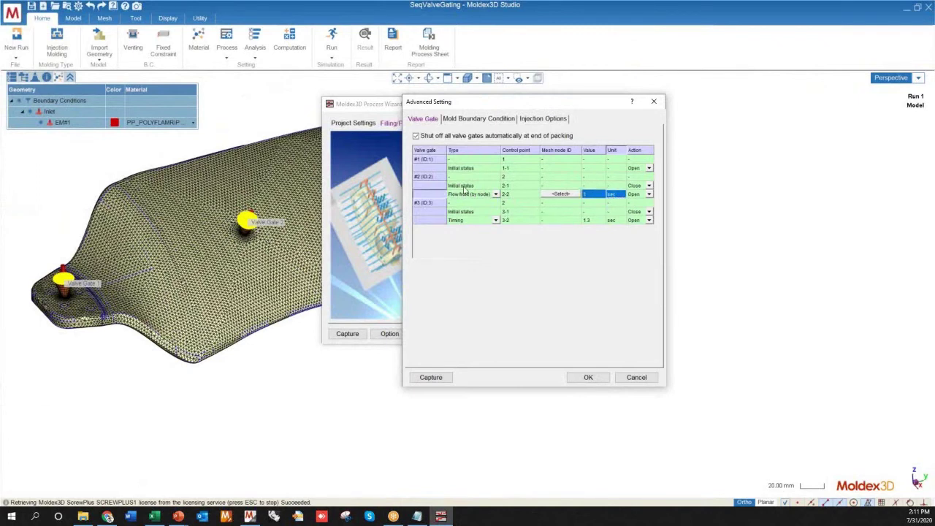
click(560, 204)
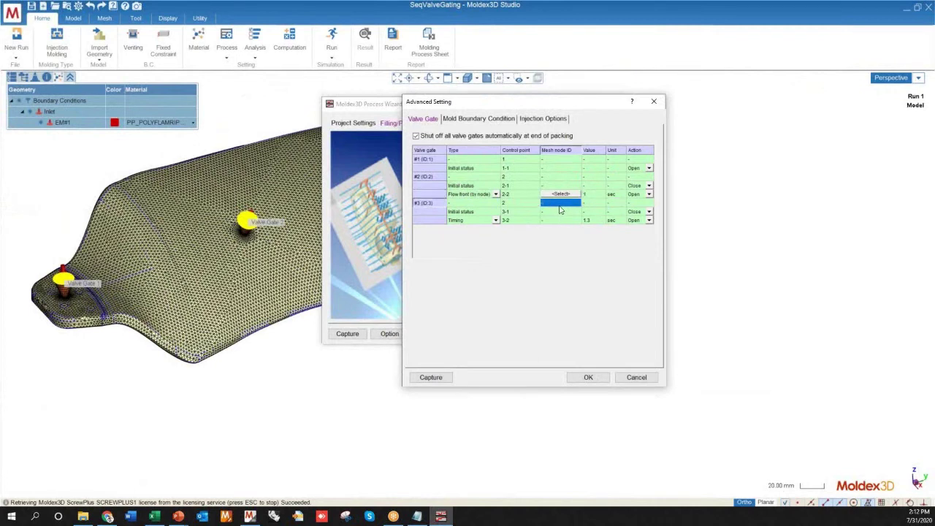
click(524, 195)
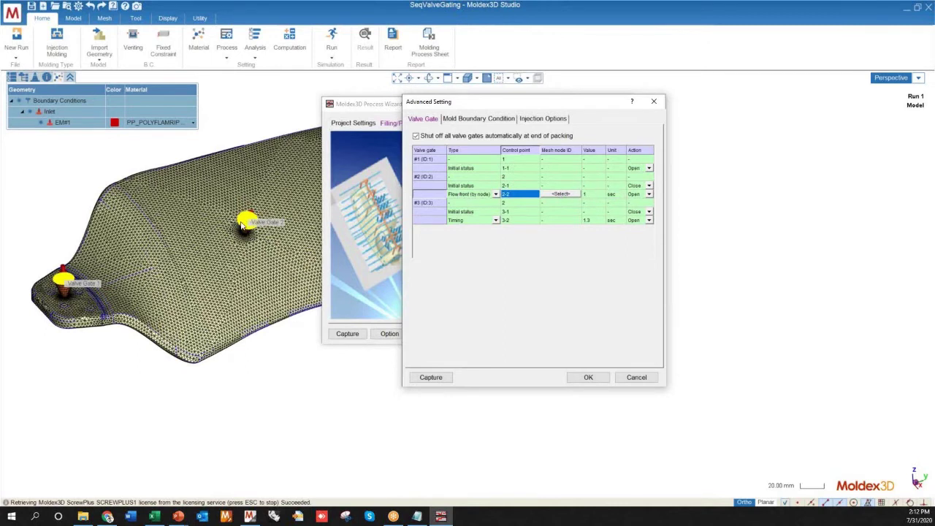
Pick mesh node 146308 on the part surface beside valve gate 2 as the flow front node for control point 2-2.
click(562, 195)
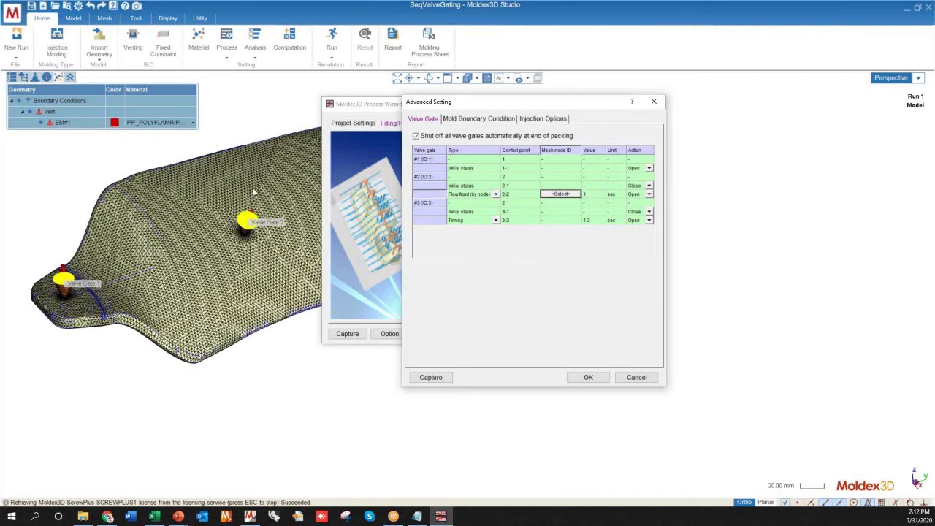
click(558, 195)
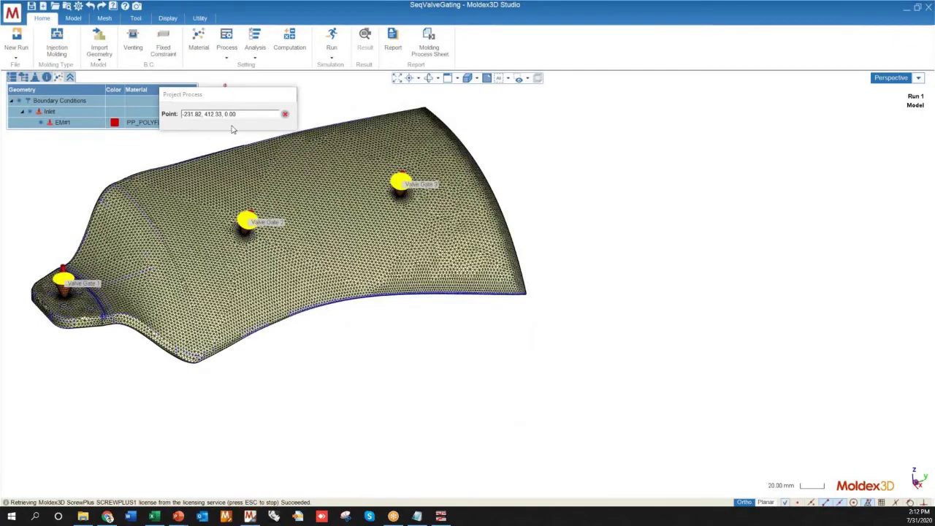
scroll(235, 234, up, 4)
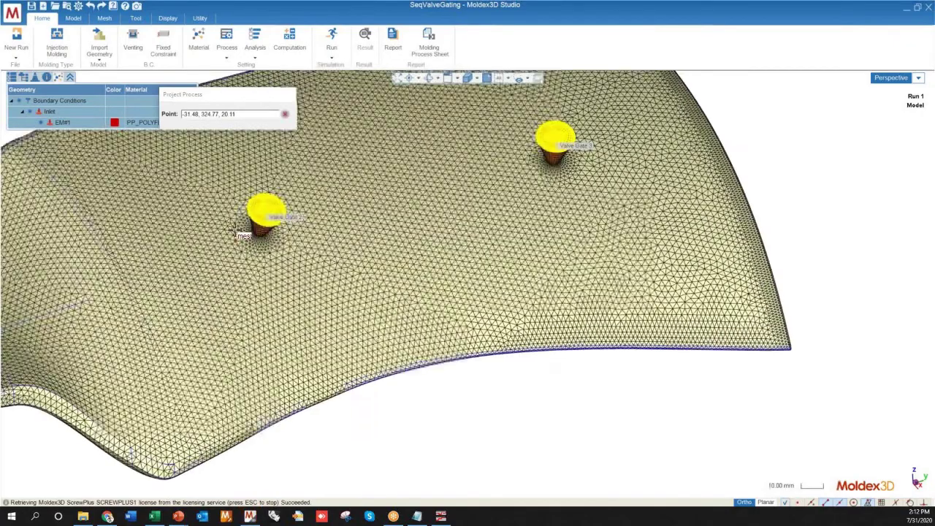
scroll(236, 234, up, 10)
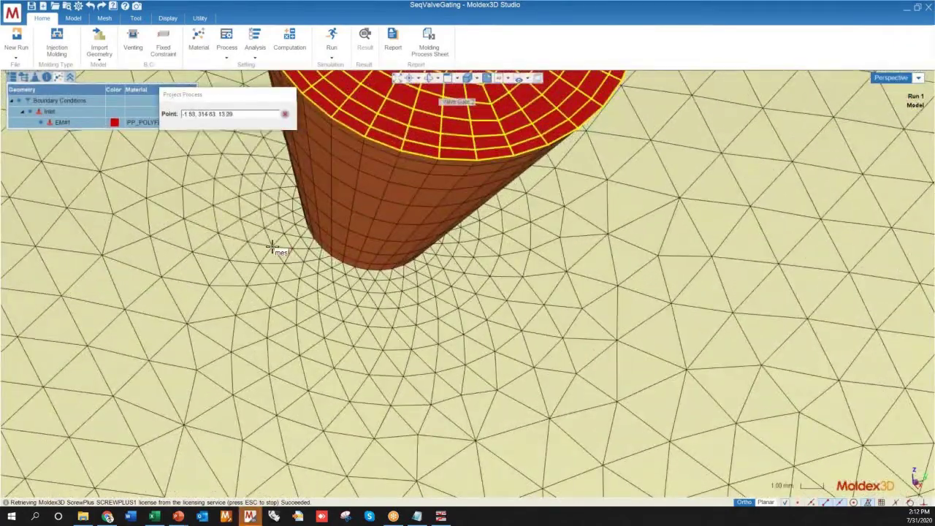
scroll(451, 182, down, 1)
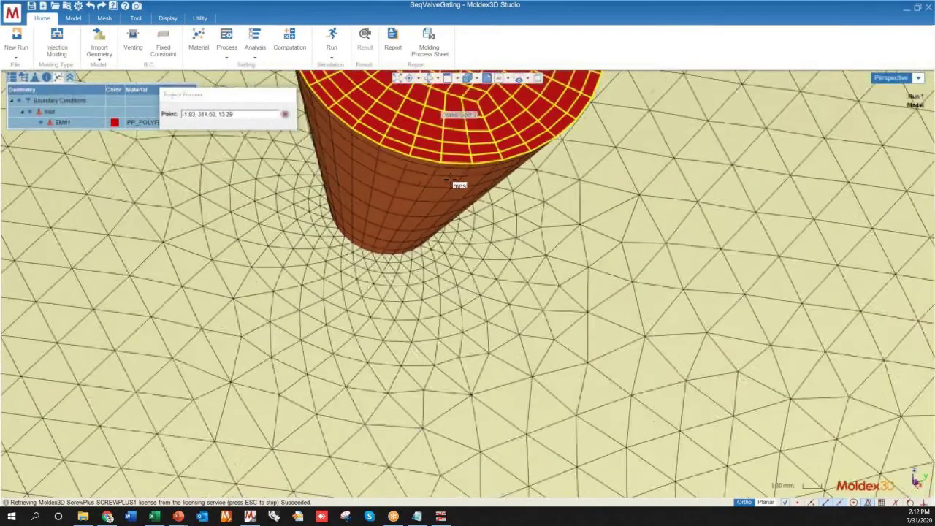
scroll(451, 181, down, 3)
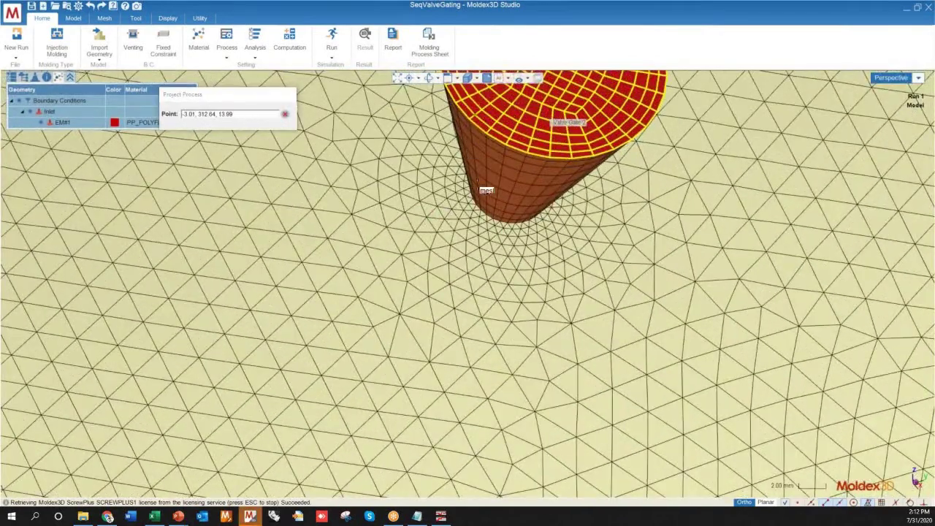
click(406, 216)
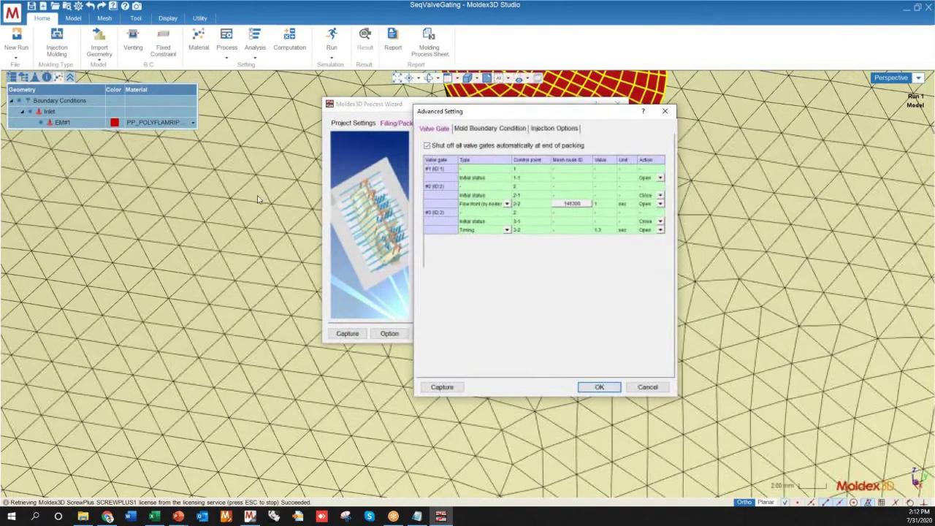
Check the position of the picked trigger node relative to valve gates 1 and 2 on the whole part.
scroll(252, 216, down, 4)
scroll(253, 216, down, 8)
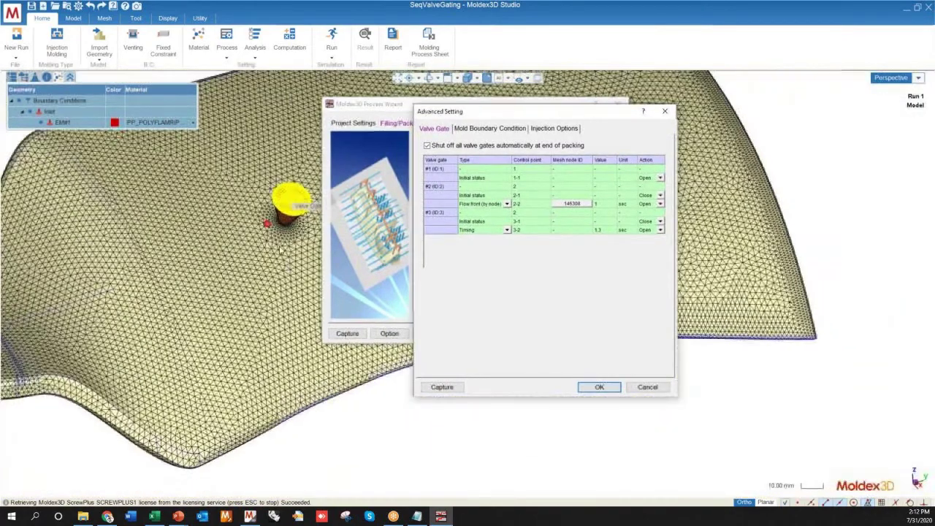
right_drag(281, 247, 279, 257)
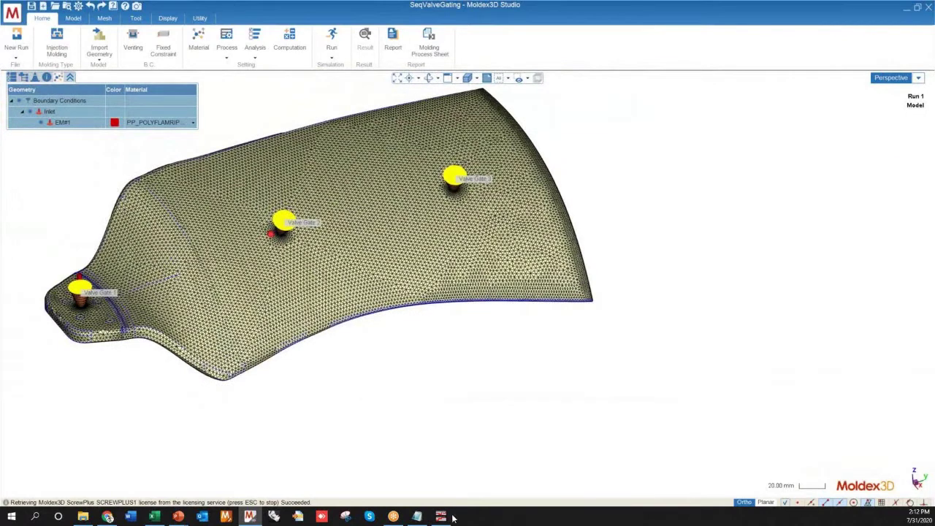
click(441, 517)
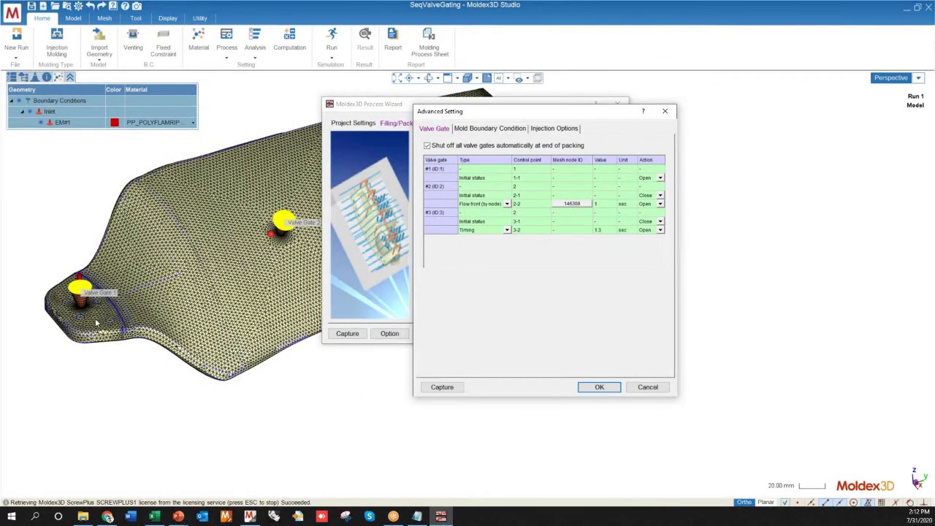
right_drag(81, 307, 77, 326)
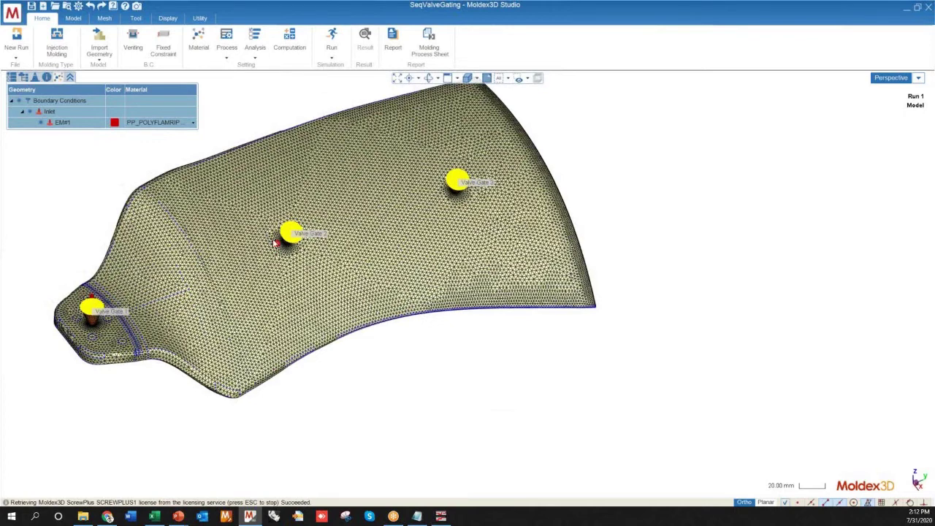
click(440, 516)
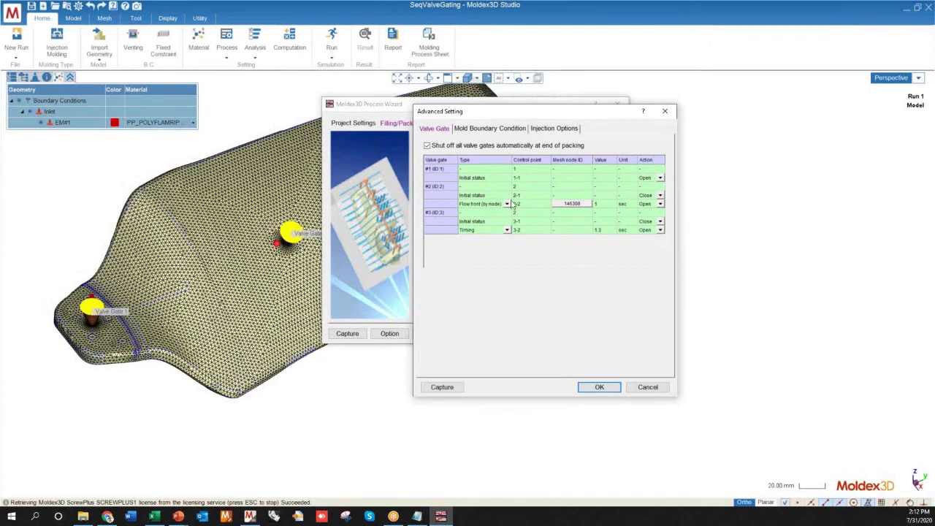
Change control point 3-2 to Flow front (by node) and pick mesh node 145537 beside valve gate 3 as its trigger.
click(576, 230)
click(508, 230)
click(507, 231)
click(479, 246)
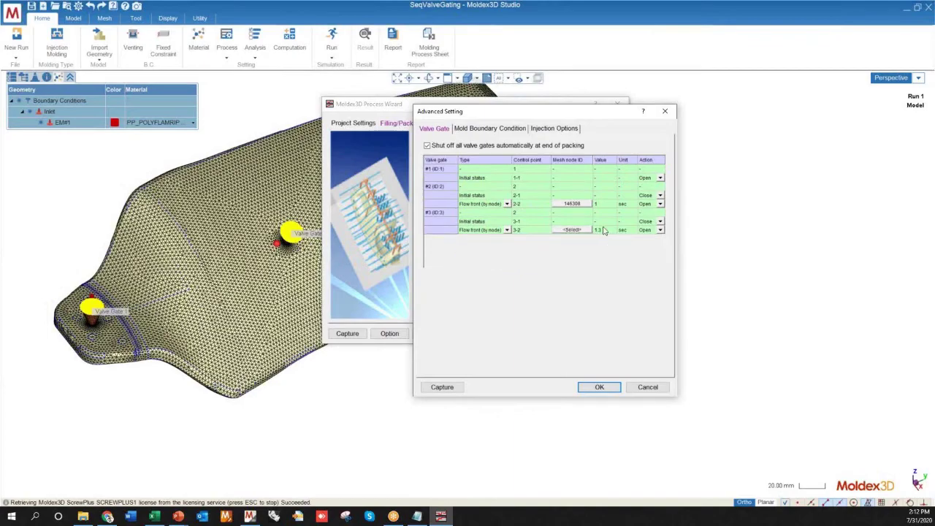
click(572, 230)
scroll(436, 199, up, 2)
scroll(436, 199, up, 5)
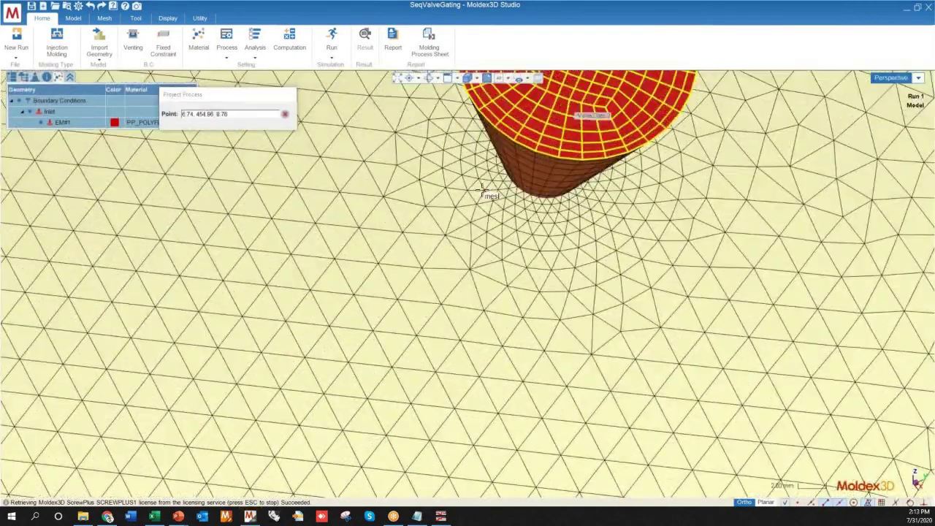
click(529, 160)
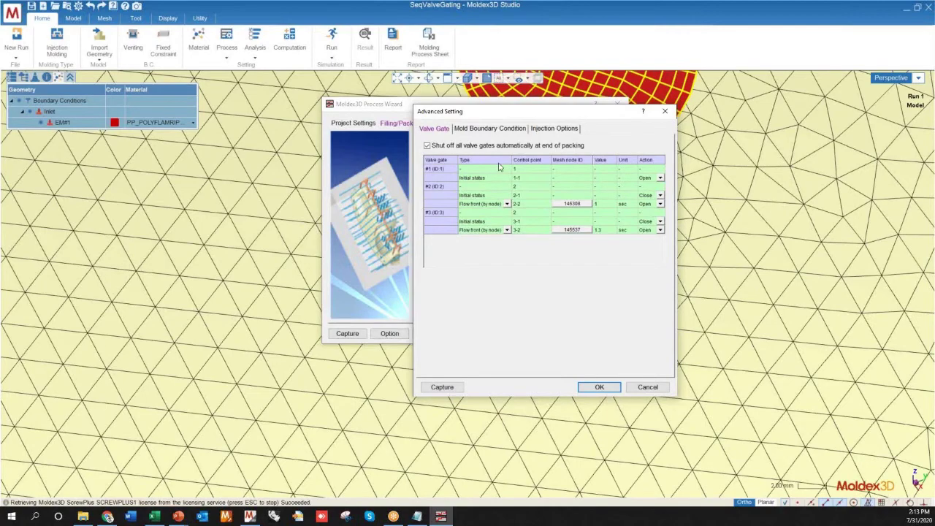
Examine how close the picked trigger nodes lie to the inlets of valve gates 3 and 2.
scroll(271, 239, down, 5)
scroll(271, 239, up, 5)
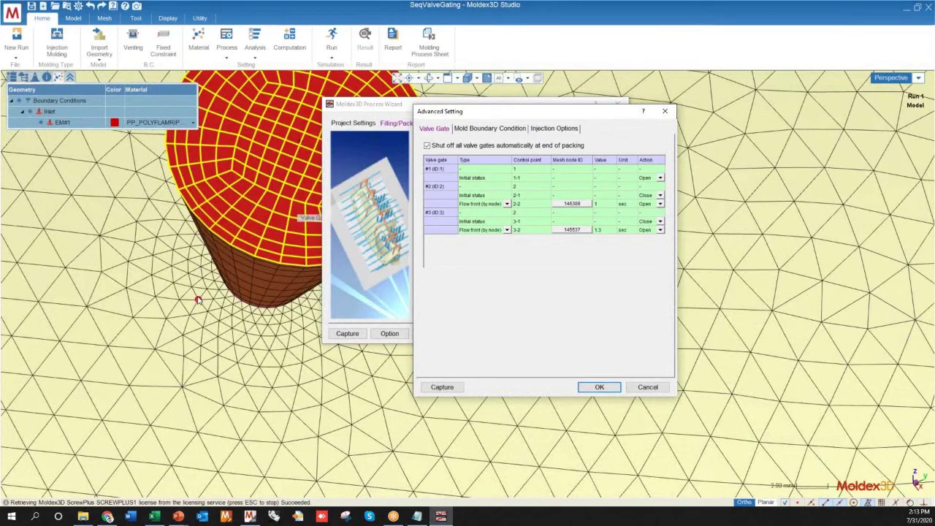
middle_drag(198, 299, 245, 282)
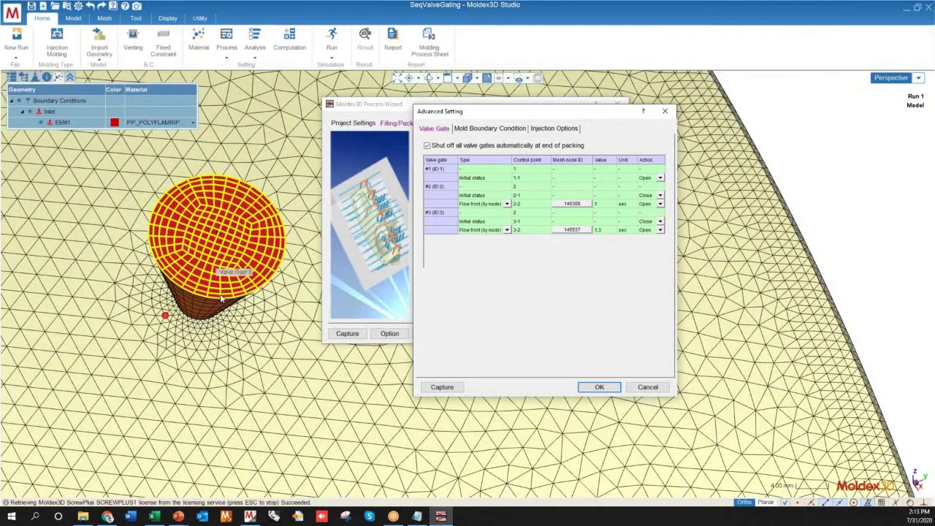
scroll(166, 316, up, 5)
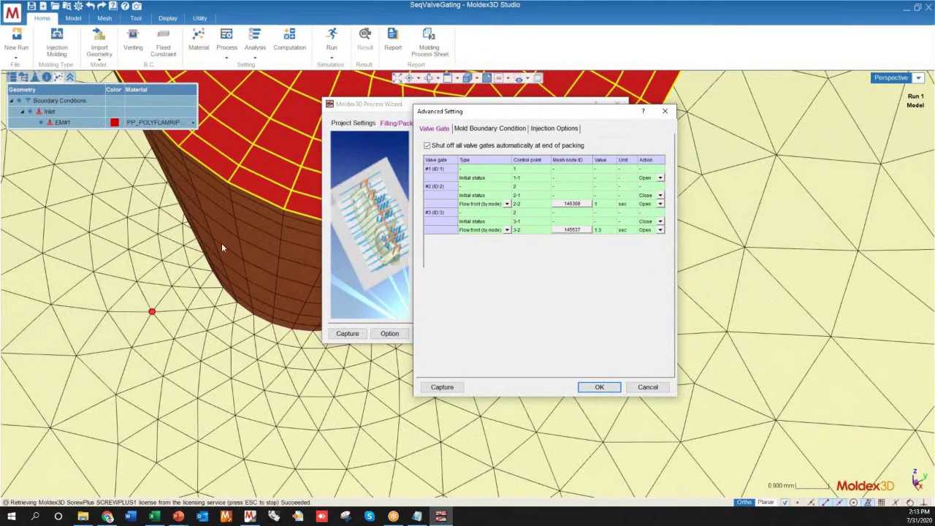
scroll(216, 250, down, 6)
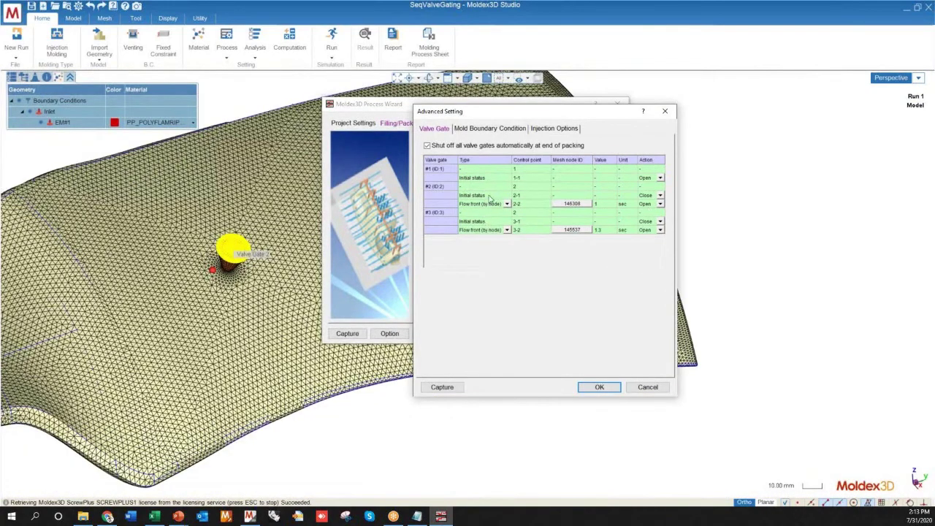
Increase the number of control points for valve gate 2 to 3.
click(649, 195)
click(524, 187)
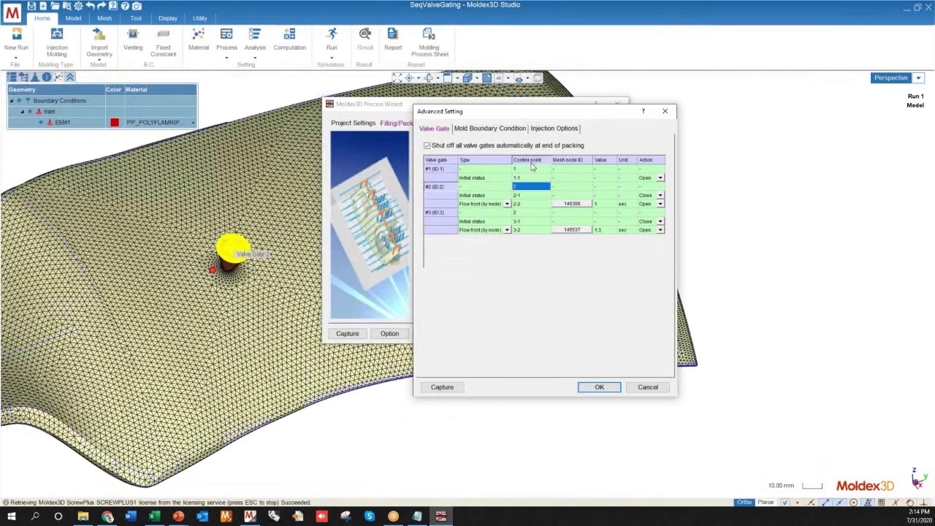
text(3)
key(Return)
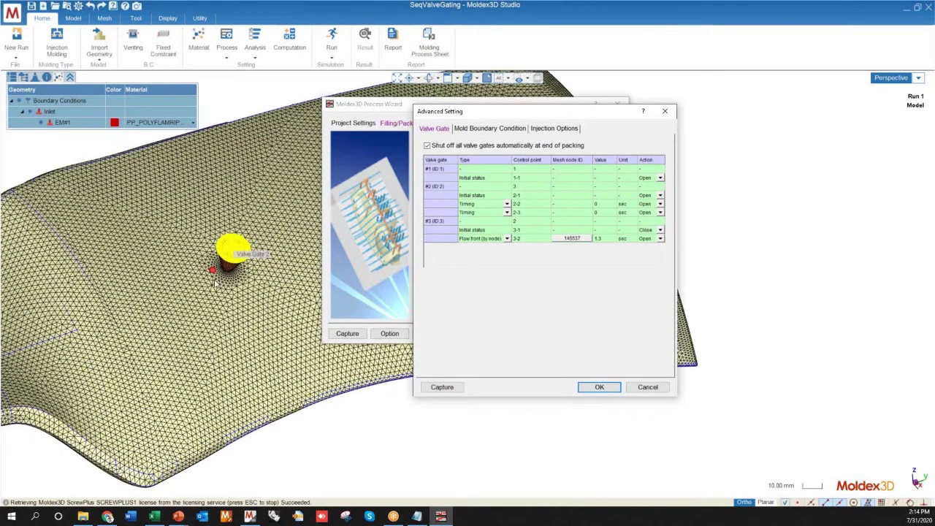
Set the initial status of valve gate 2, control point 2-1, to Close.
scroll(277, 228, down, 4)
middle_drag(196, 309, 205, 319)
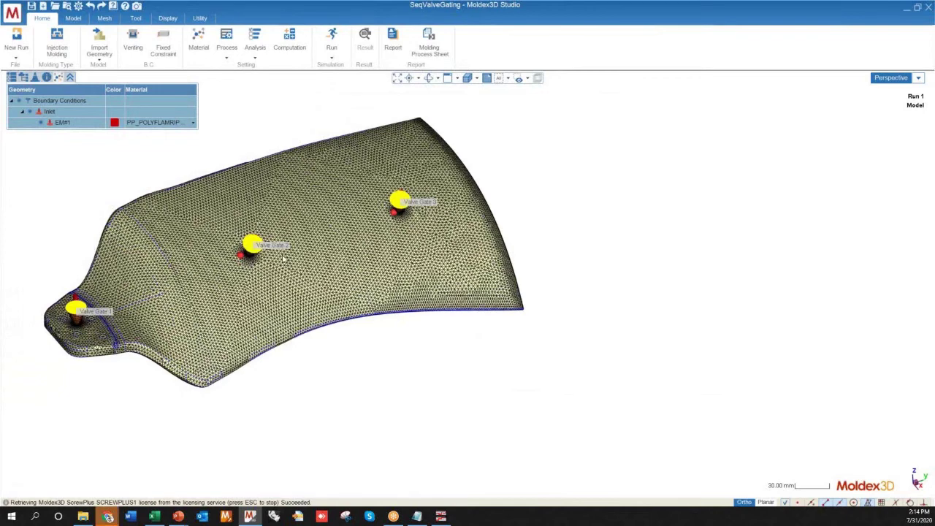
click(440, 515)
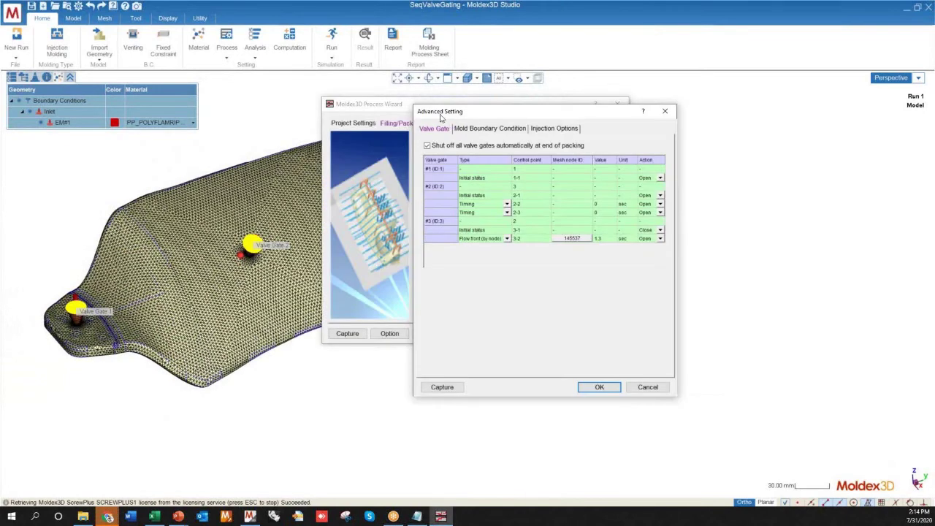
scroll(127, 319, down, 2)
mouse_move(125, 320)
middle_down()
mouse_move(130, 309)
mouse_move(132, 323)
middle_up()
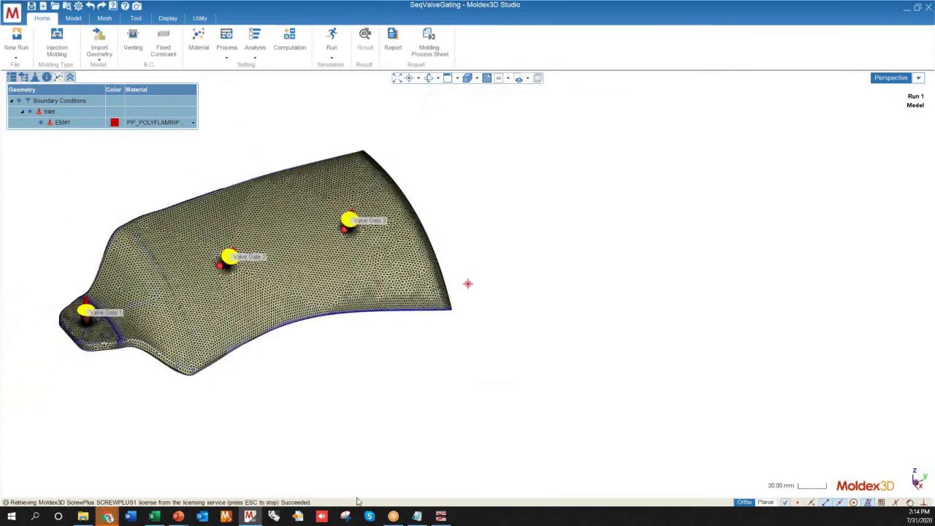
click(441, 516)
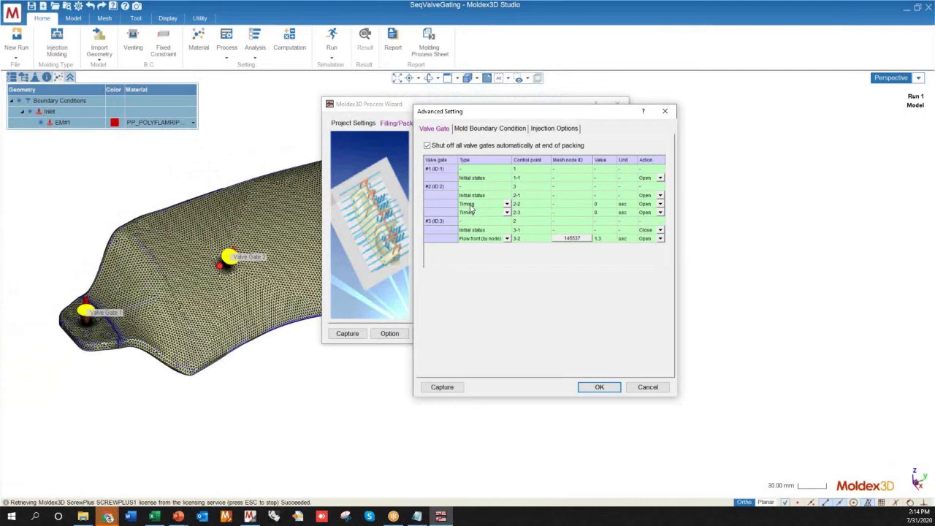
click(523, 188)
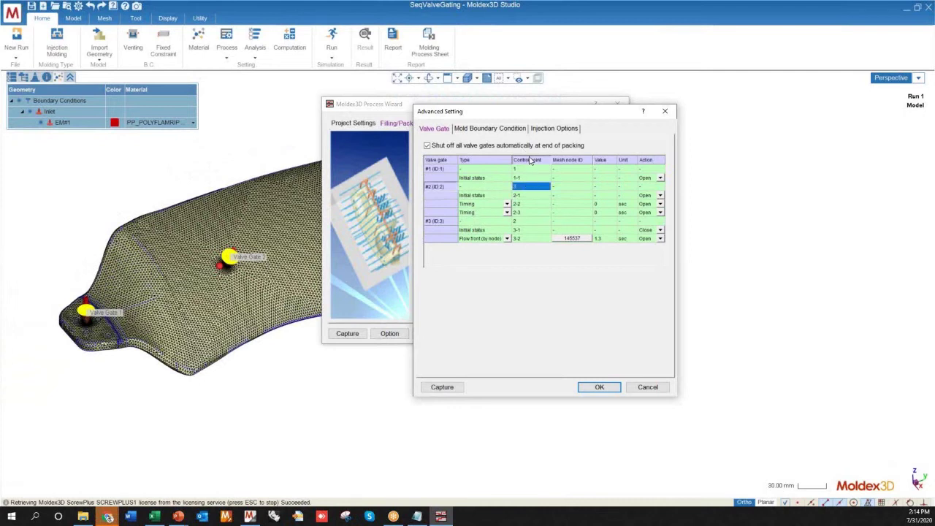
click(662, 195)
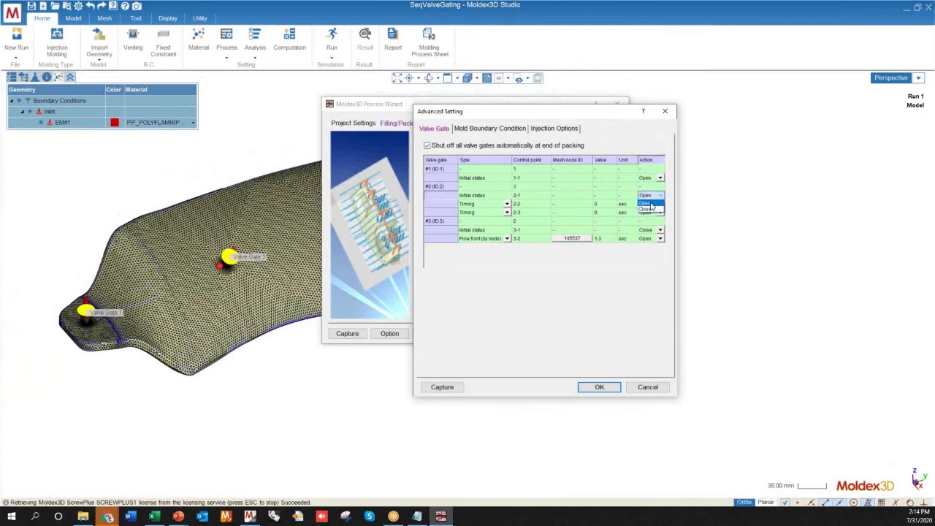
click(647, 210)
Change control point 2-2 to Flow front (by node) and pick mesh node 146308 beside valve gate 2 as its trigger.
click(508, 206)
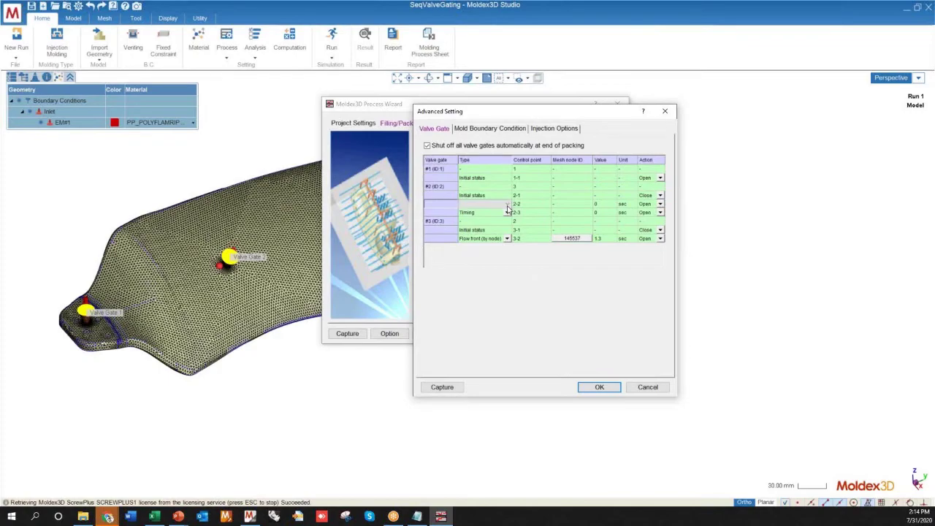
click(508, 205)
click(480, 217)
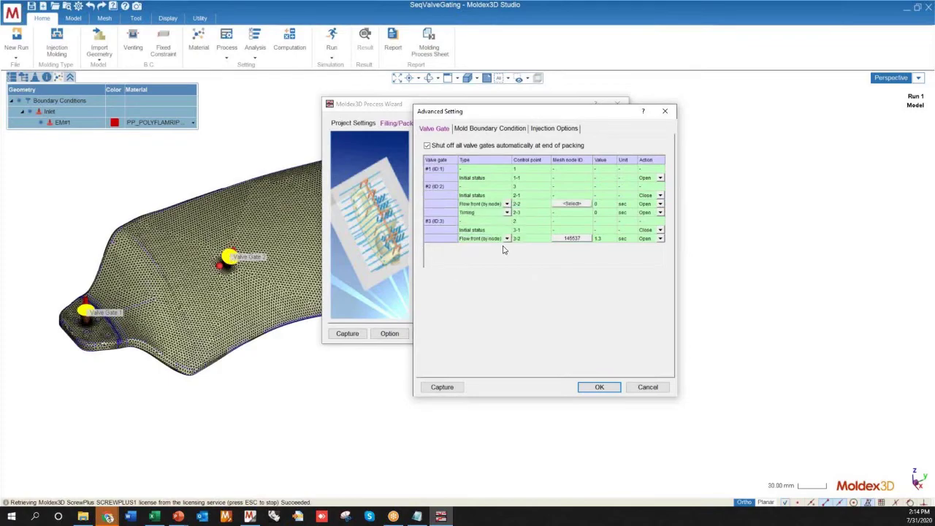
click(572, 204)
scroll(239, 287, up, 3)
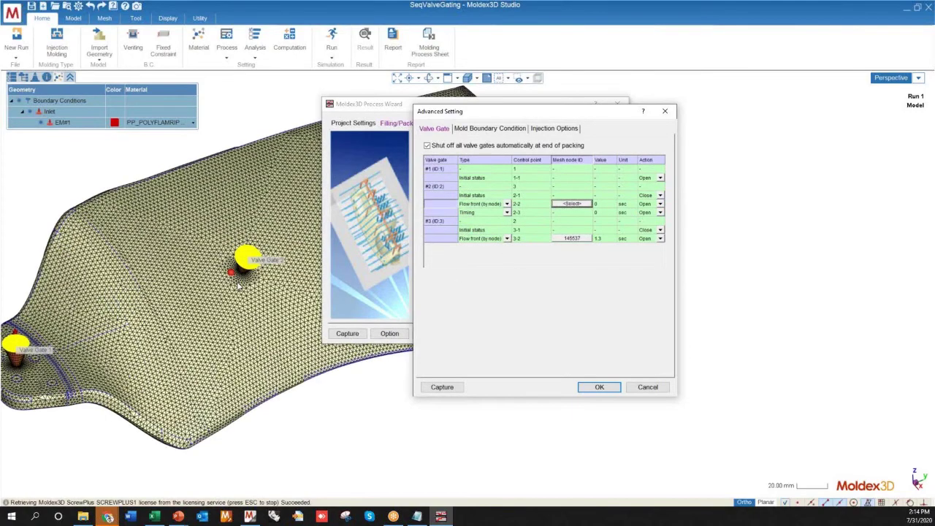
scroll(239, 287, up, 5)
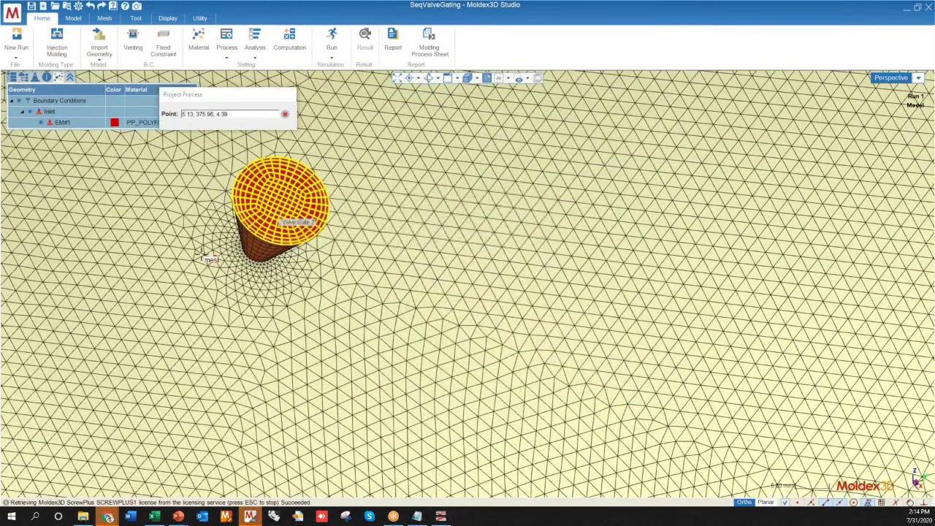
click(214, 260)
Change control point 2-3 to Flow front (by node) and pick mesh node 145537 beside valve gate 3 as its trigger.
click(507, 212)
click(507, 213)
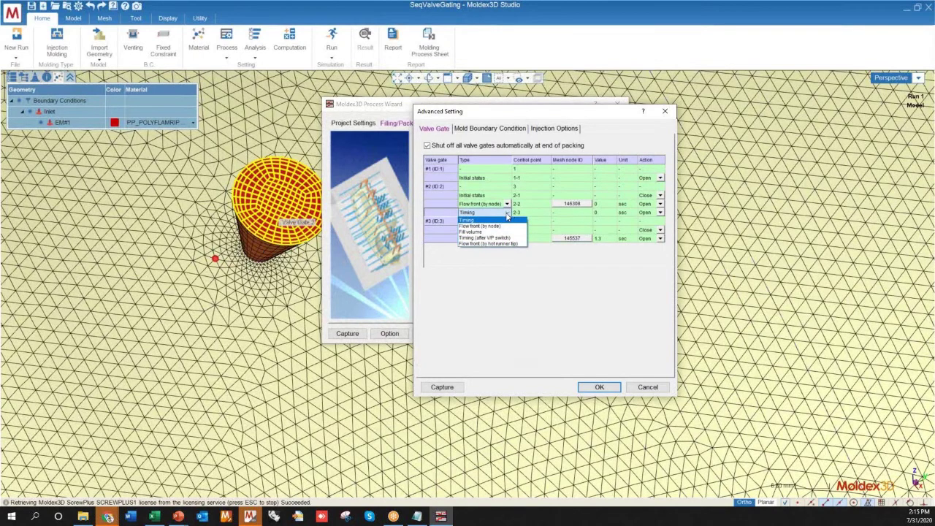
click(474, 226)
scroll(236, 359, down, 1)
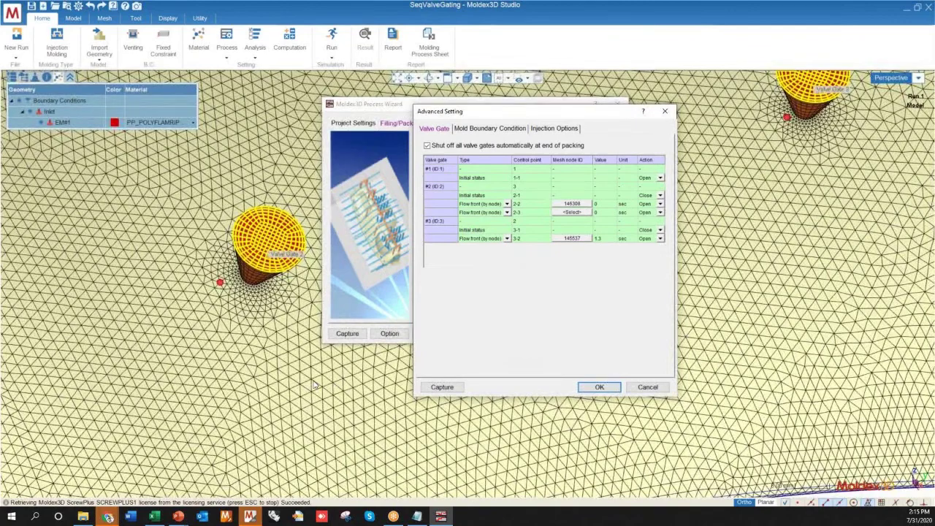
scroll(315, 385, down, 2)
scroll(316, 311, up, 1)
click(570, 215)
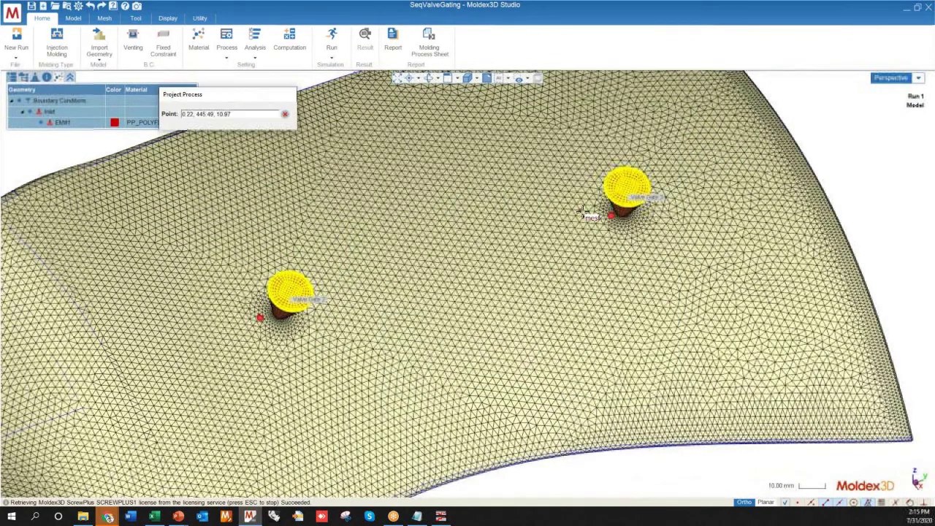
scroll(613, 216, up, 1)
scroll(613, 216, up, 3)
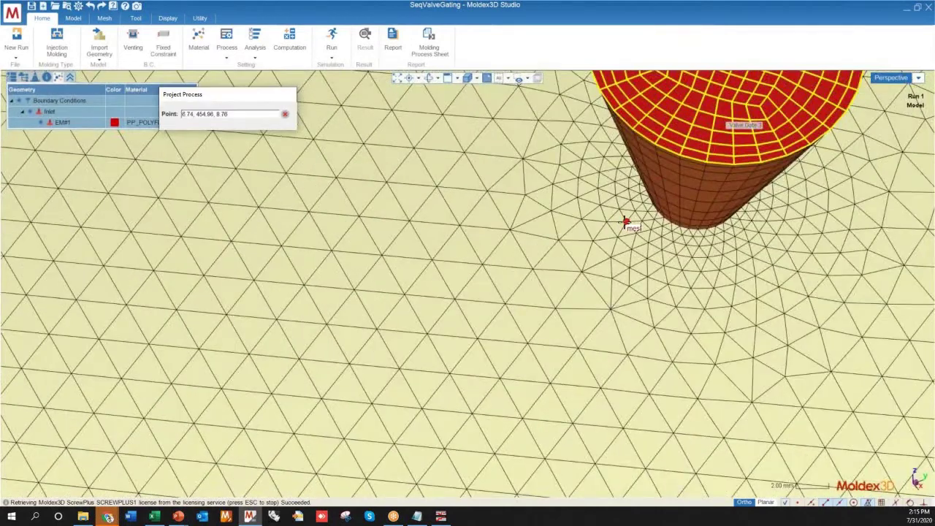
click(624, 221)
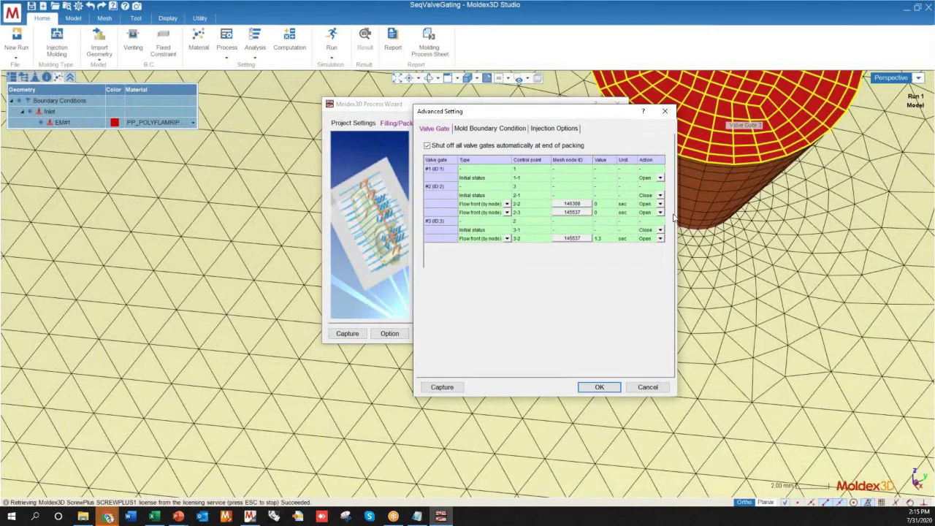
Examine where the trigger nodes for control points 2-2 and 2-3 lie relative to valve gates 2 and 3.
scroll(766, 204, down, 2)
scroll(765, 203, down, 2)
middle_drag(766, 203, 585, 292)
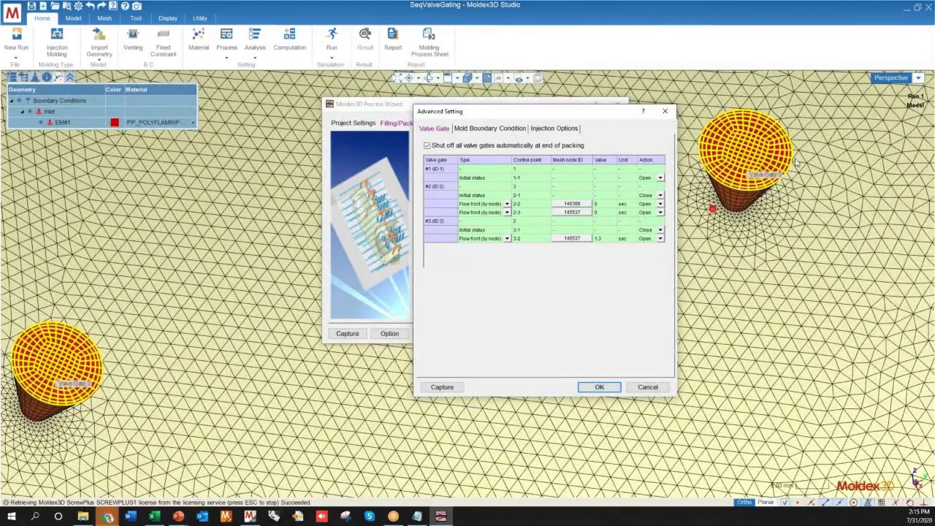
scroll(400, 309, down, 2)
scroll(401, 309, down, 1)
scroll(632, 278, up, 2)
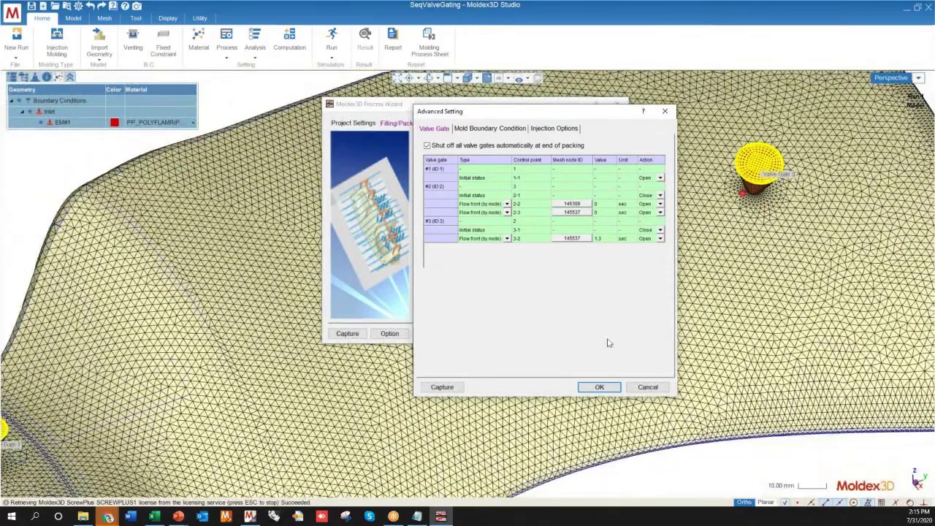
scroll(792, 223, up, 5)
scroll(793, 223, up, 3)
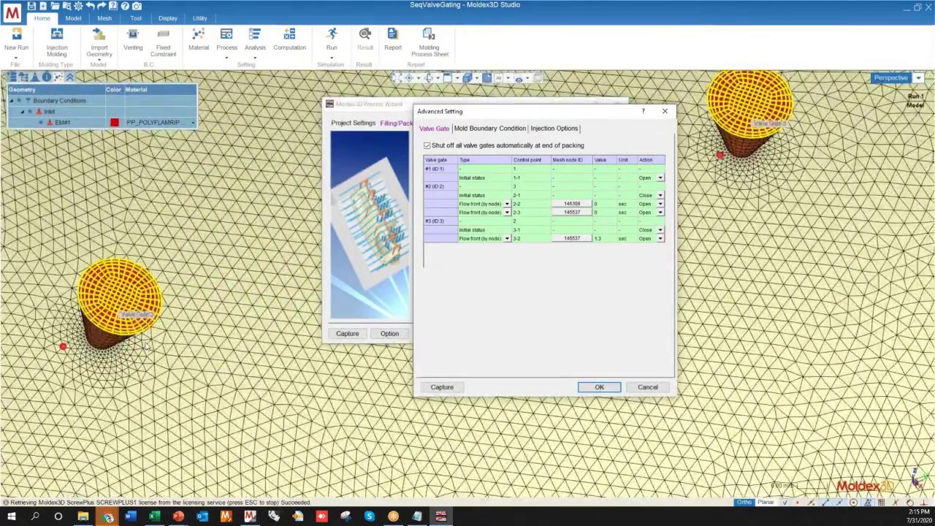
scroll(237, 258, down, 4)
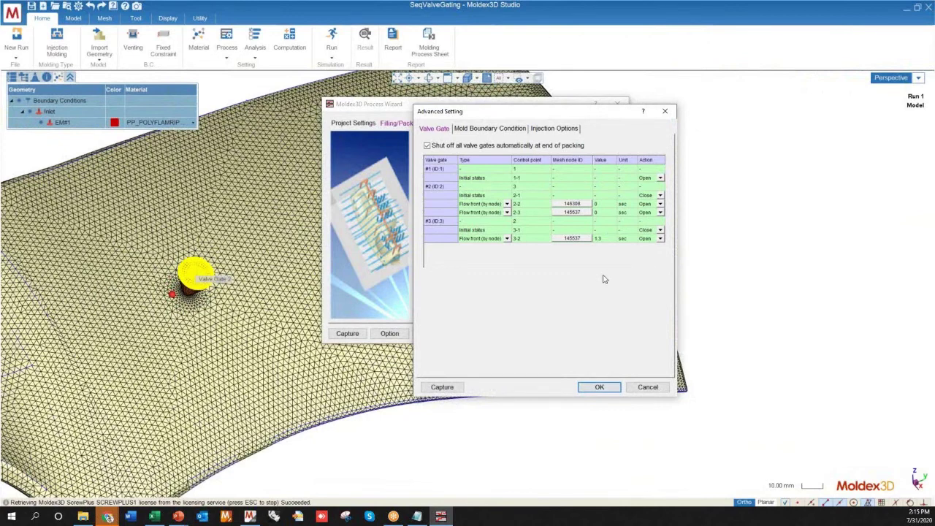
Look through the available trigger types for control point 2-2 of valve gate 2.
click(506, 204)
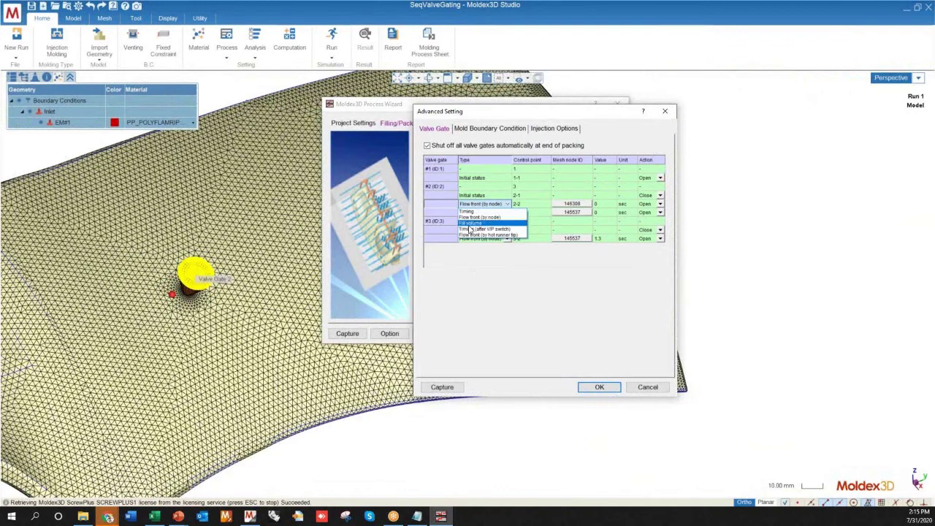
scroll(250, 296, down, 3)
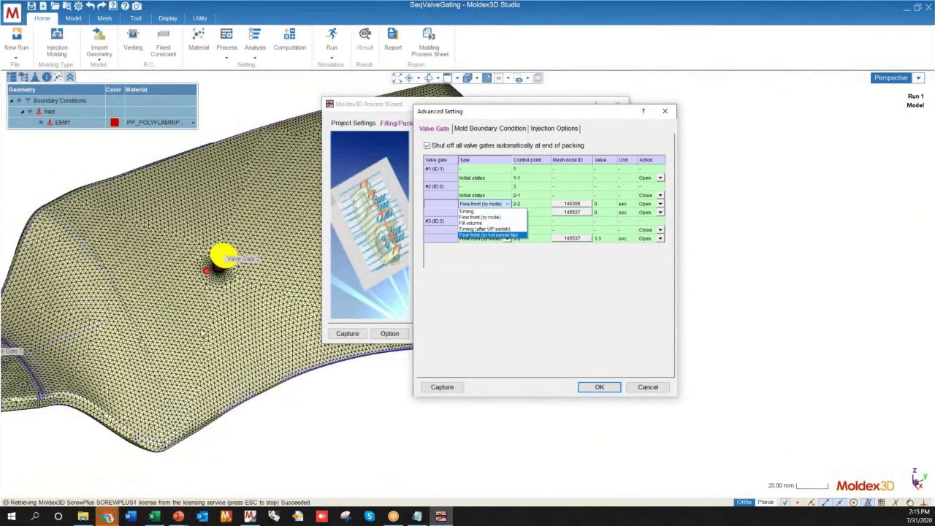
scroll(110, 350, down, 3)
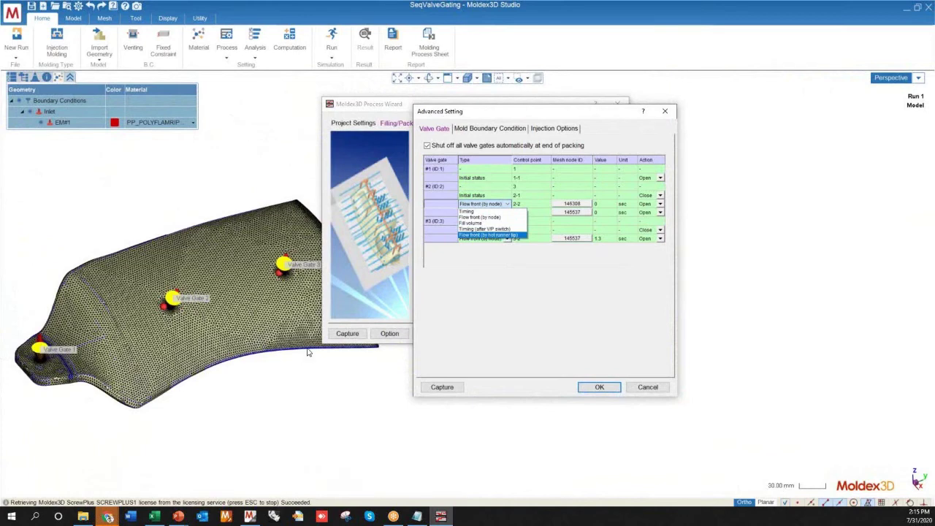
click(455, 260)
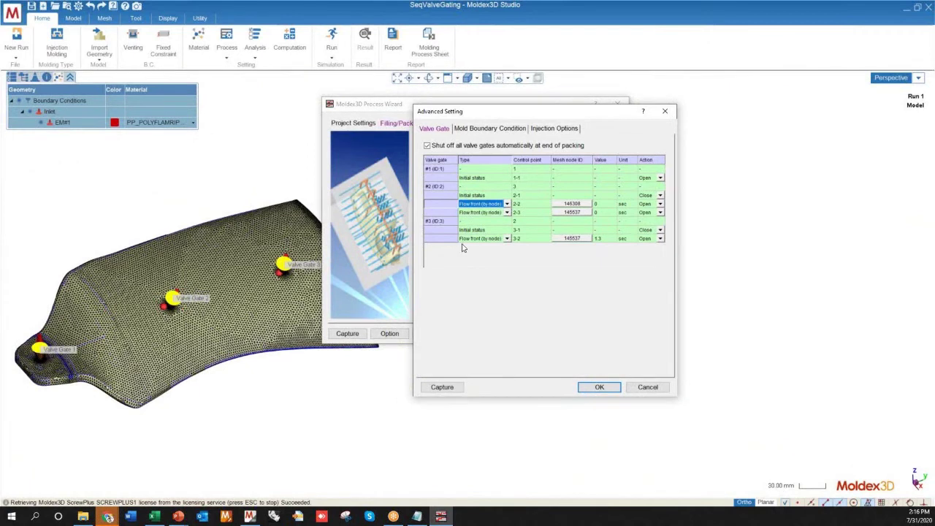
Accept the valve gate settings and save the process conditions over the existing SeqValveGating_Run1_1.pro, closing the Process Wizard.
click(599, 388)
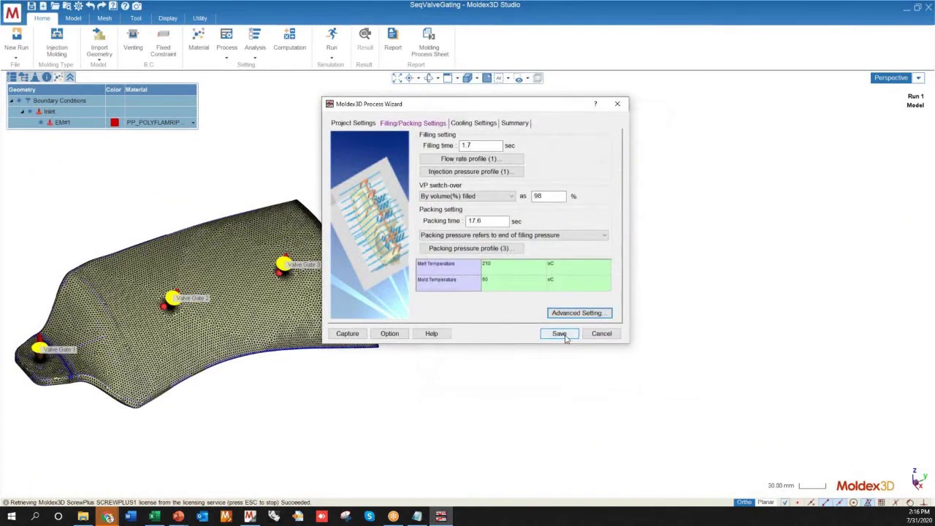
click(566, 337)
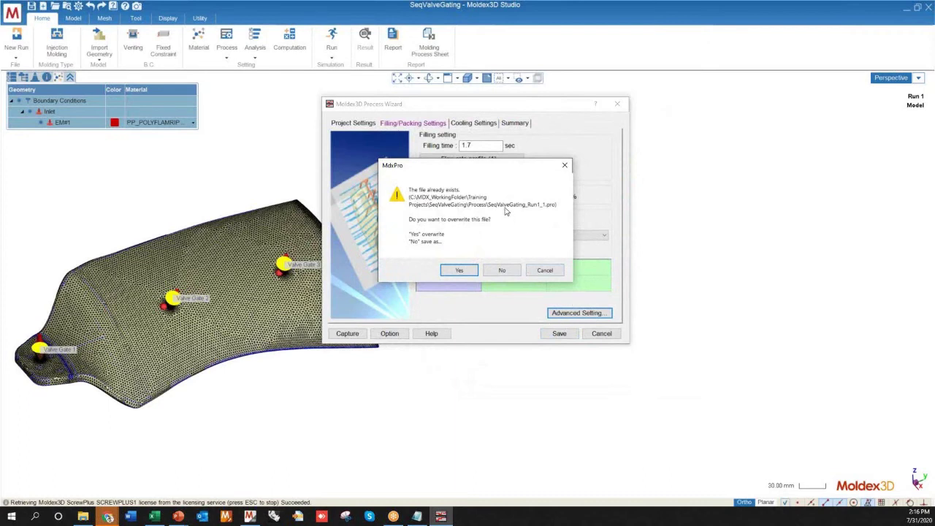
click(459, 271)
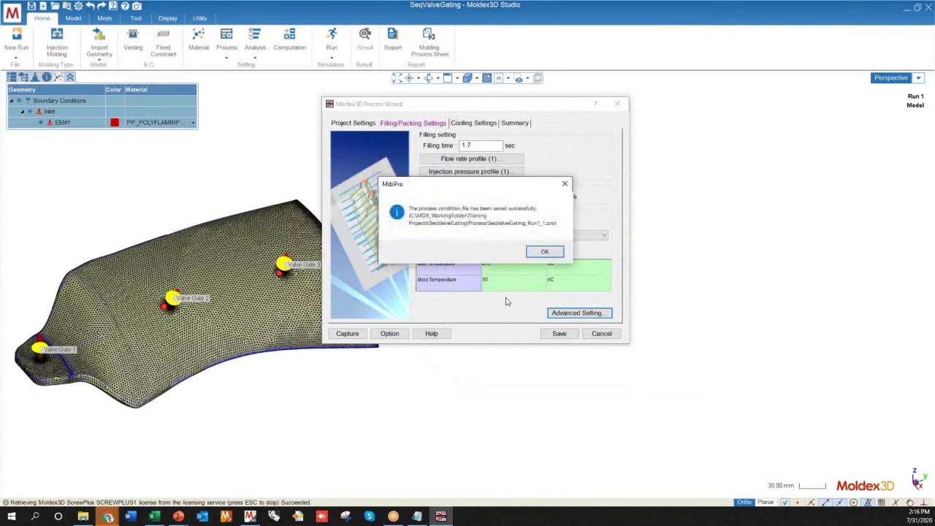
click(540, 251)
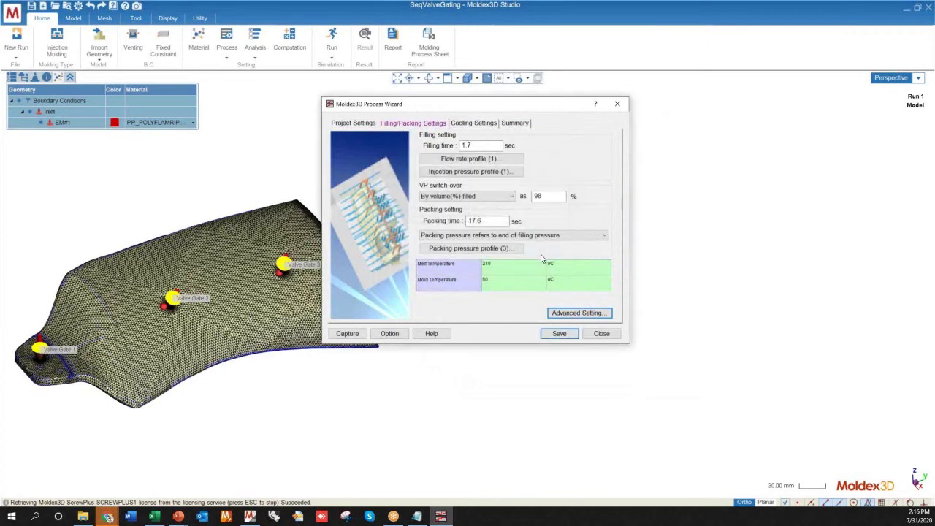
click(601, 333)
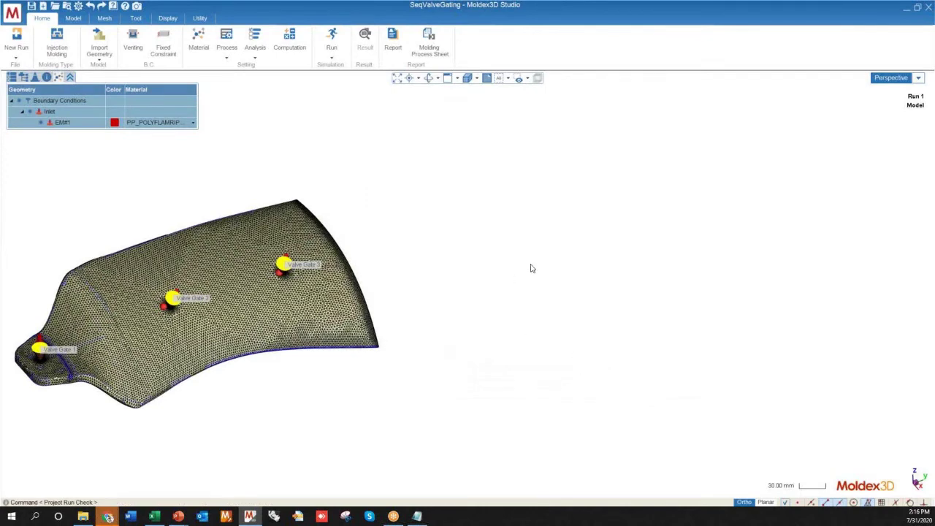
Examine the layout of the three valve gates and their trigger nodes across the whole meshed part.
scroll(536, 266, down, 2)
scroll(536, 266, up, 5)
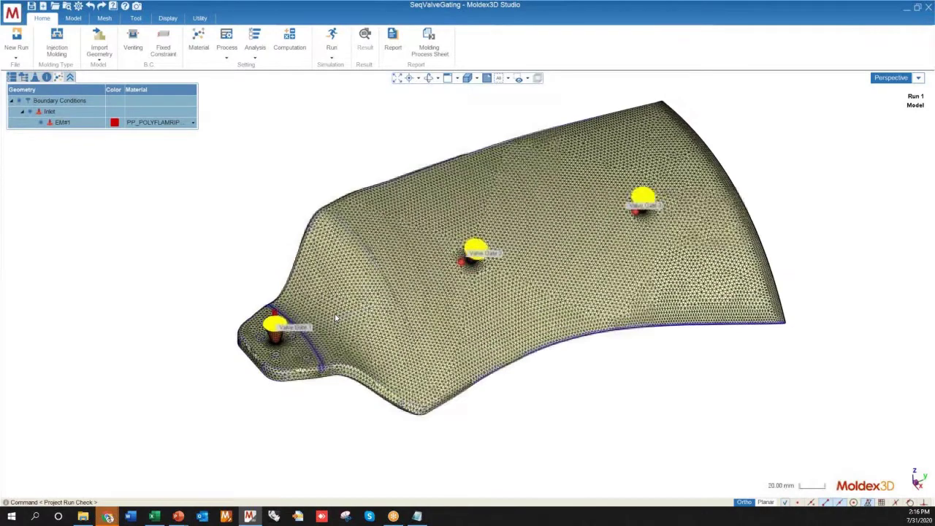
scroll(686, 426, up, 2)
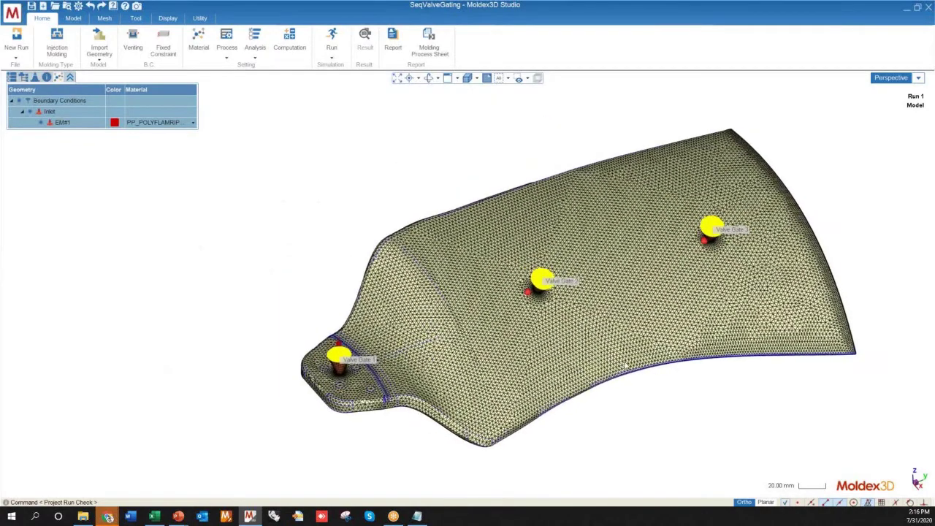
scroll(731, 366, up, 1)
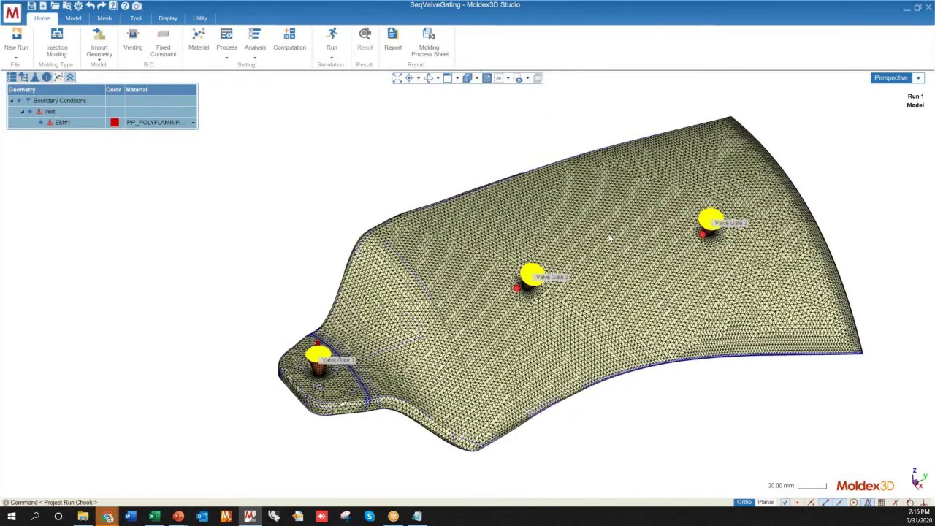
scroll(611, 238, up, 1)
scroll(660, 358, up, 1)
scroll(630, 300, up, 1)
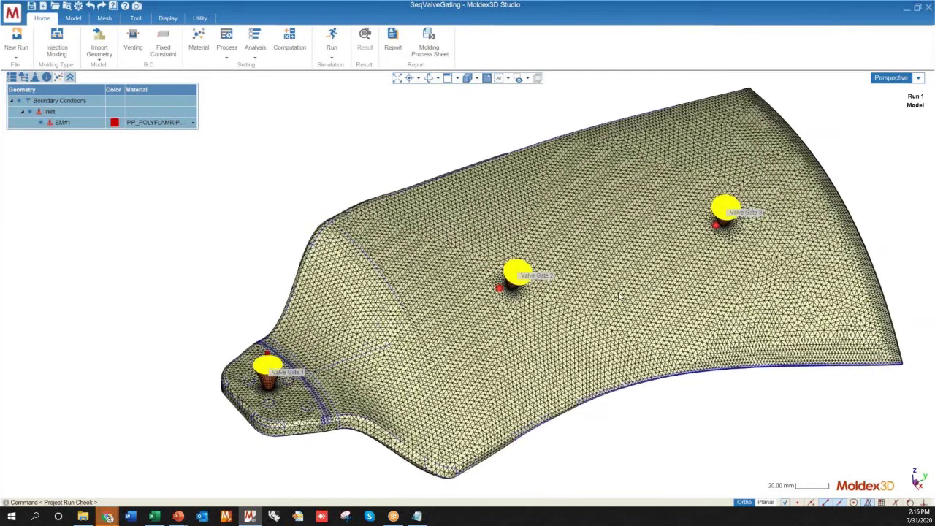
scroll(594, 284, down, 1)
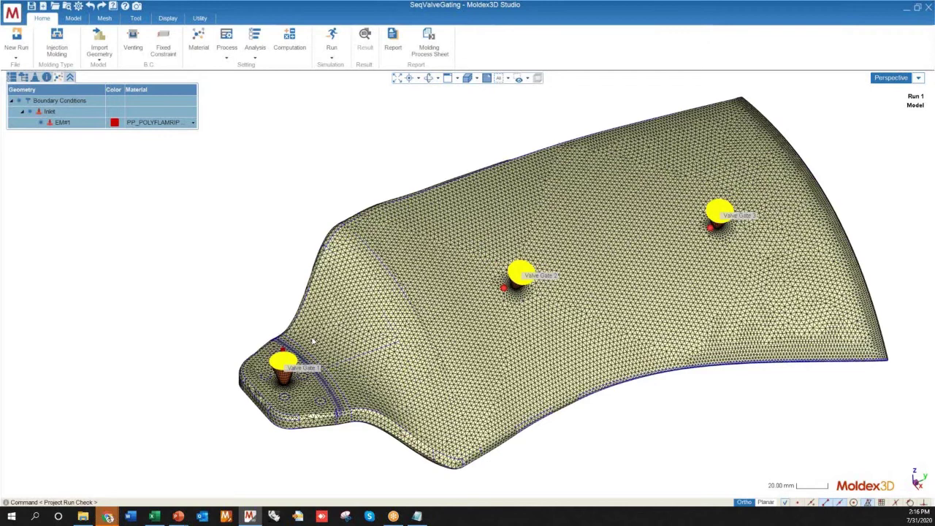
Set the analysis sequence of the run to Quick Flow -Fq.
click(256, 52)
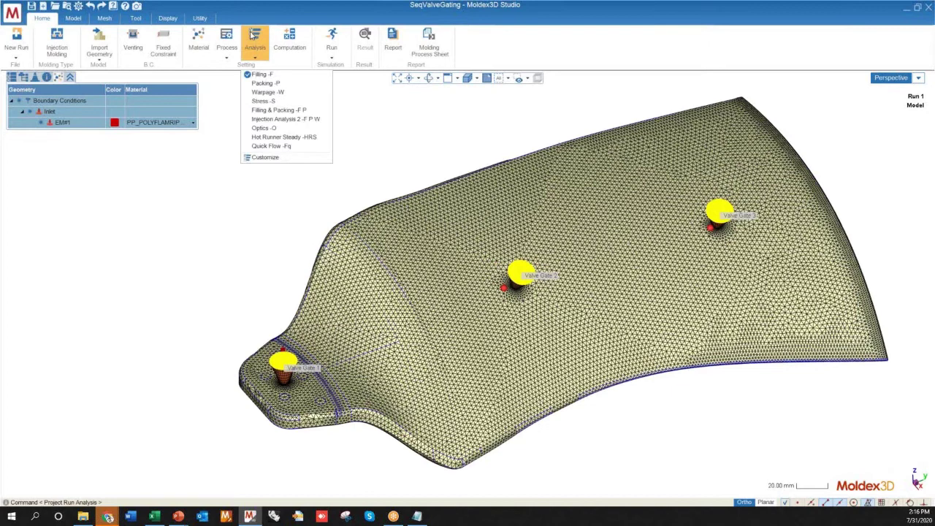
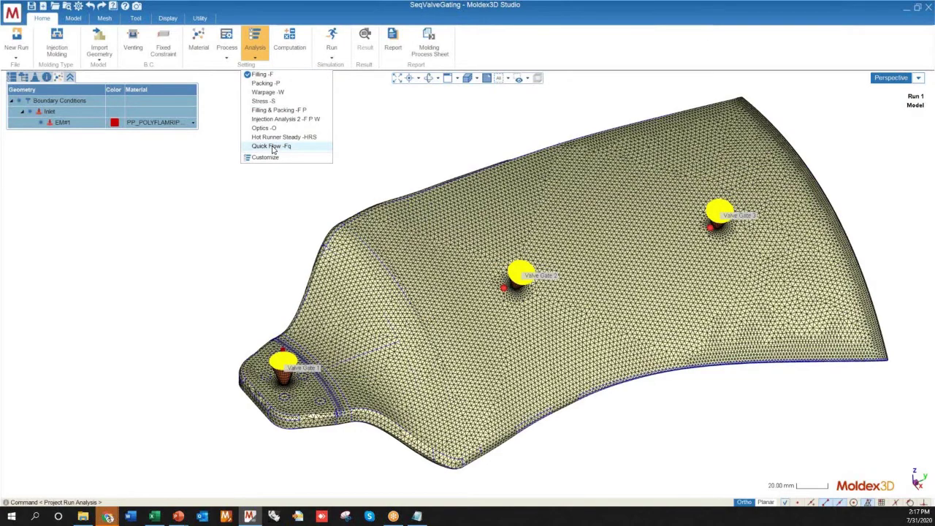
click(274, 148)
Examine the area around valve gate 1 and the flow path leading from it towards valve gate 2.
middle_drag(449, 425, 281, 343)
scroll(281, 343, up, 4)
scroll(269, 368, down, 6)
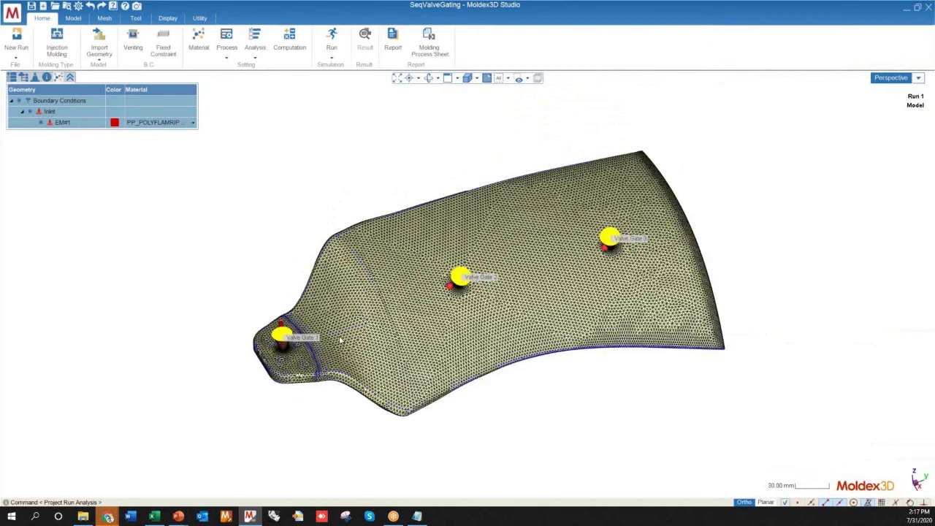
scroll(304, 335, up, 5)
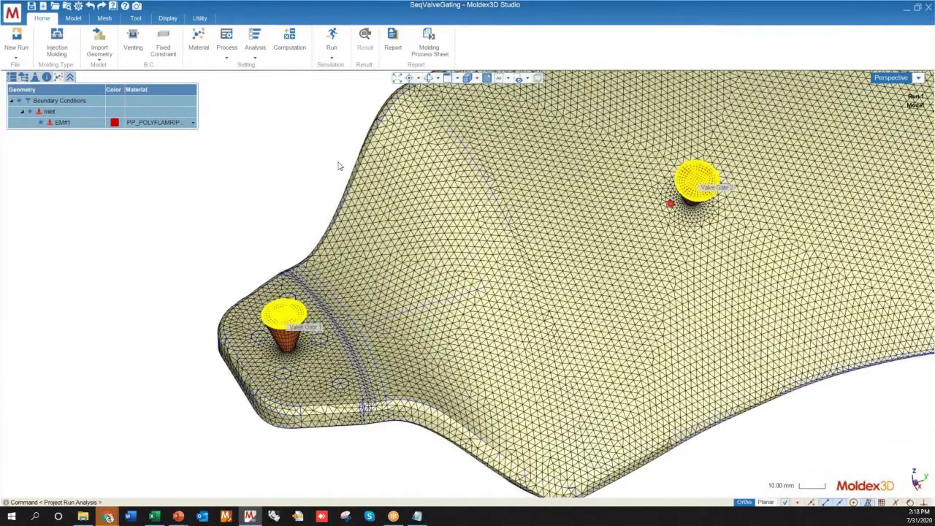
scroll(470, 422, down, 5)
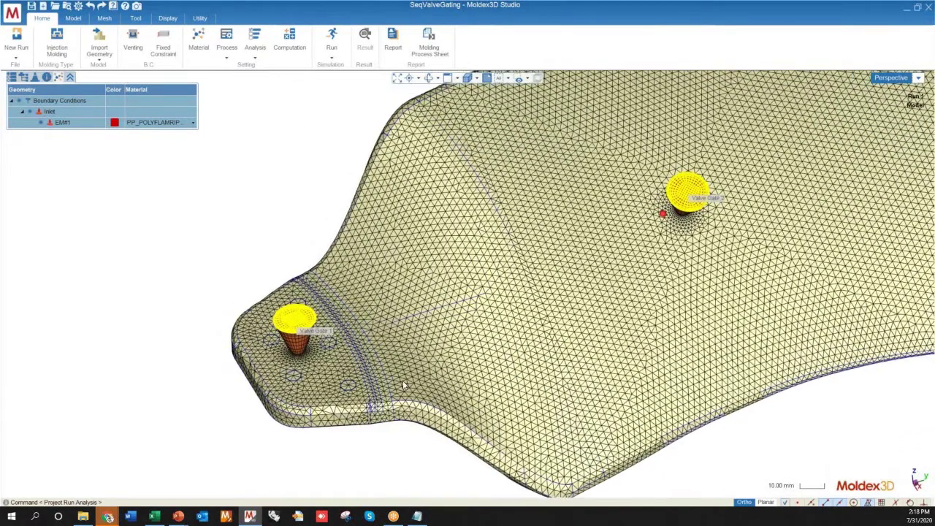
middle_drag(495, 302, 375, 342)
scroll(374, 342, up, 5)
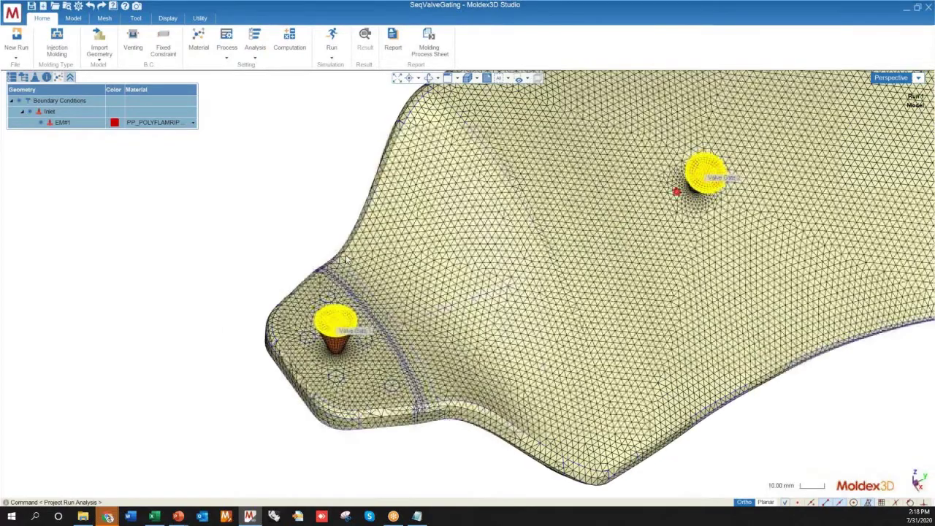
scroll(501, 252, down, 2)
scroll(399, 312, down, 2)
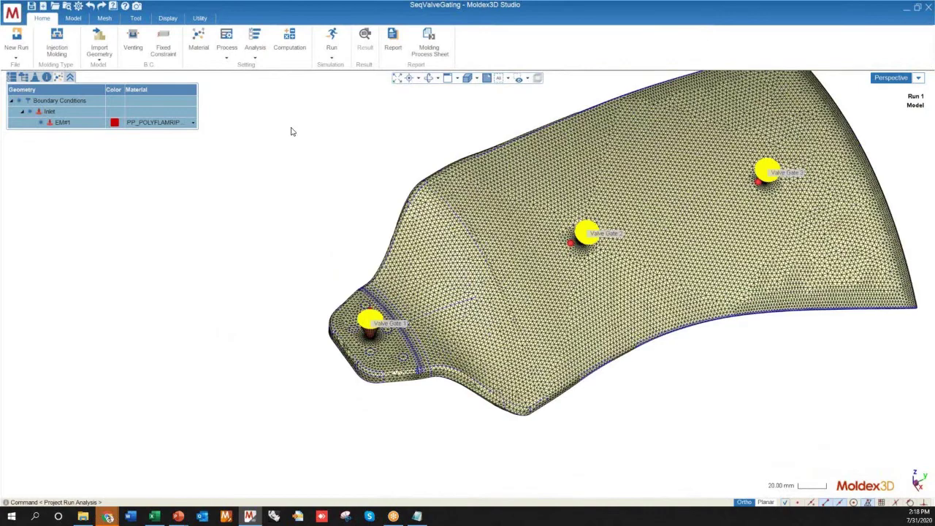
Examine the trigger node beside valve gate 2 up close and its position relative to the other valve gates.
middle_drag(553, 362, 516, 342)
scroll(574, 233, up, 2)
scroll(574, 232, up, 2)
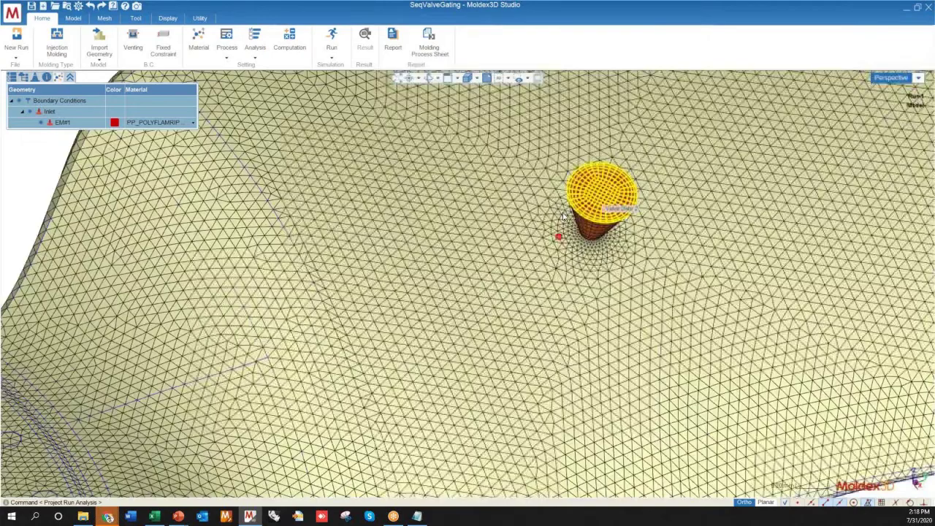
scroll(438, 234, down, 2)
scroll(433, 234, down, 2)
mouse_move(479, 241)
middle_down()
mouse_move(488, 235)
mouse_move(488, 245)
middle_up()
scroll(478, 239, up, 2)
scroll(398, 226, down, 1)
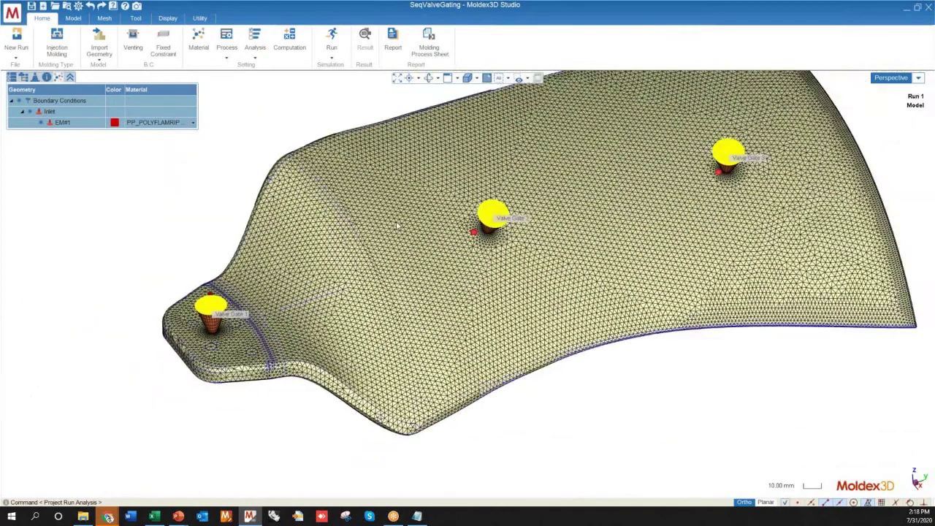
scroll(398, 227, down, 3)
scroll(453, 146, up, 1)
middle_drag(362, 250, 362, 258)
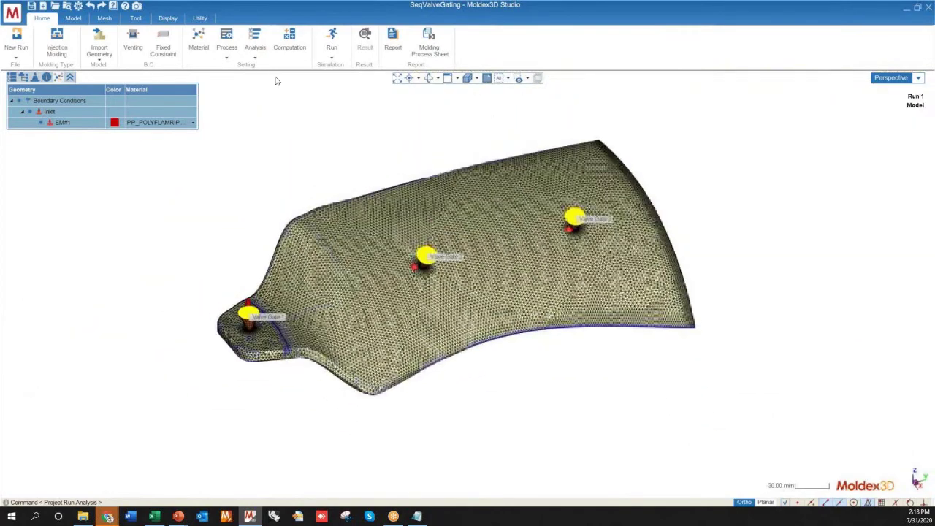
Submit Run 1 of SeqValveGating for computation on Localhost and shift the Computing Manager window aside.
click(332, 37)
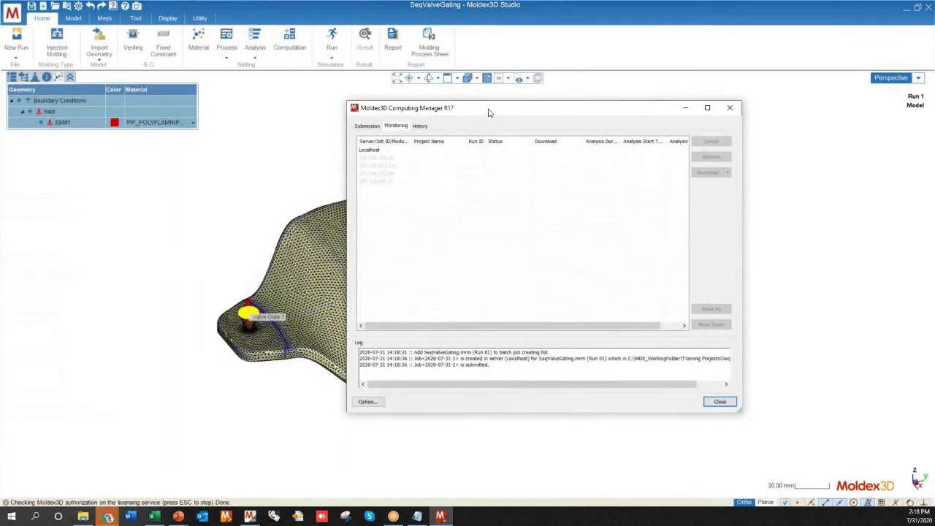
drag(502, 109, 658, 63)
Examine the three-gate layout along the part from above and from an angled side view.
middle_drag(336, 314, 319, 370)
scroll(225, 267, up, 6)
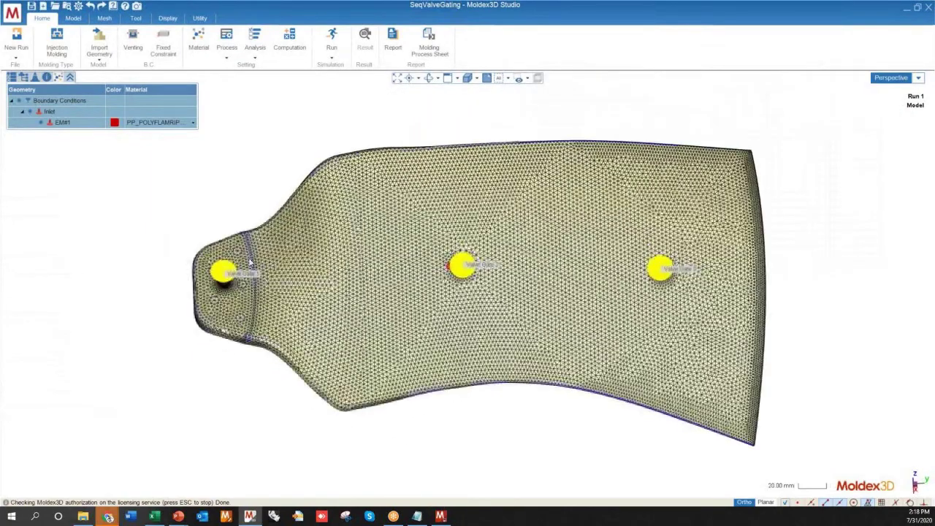
scroll(837, 447, down, 1)
scroll(839, 412, down, 2)
scroll(840, 436, up, 4)
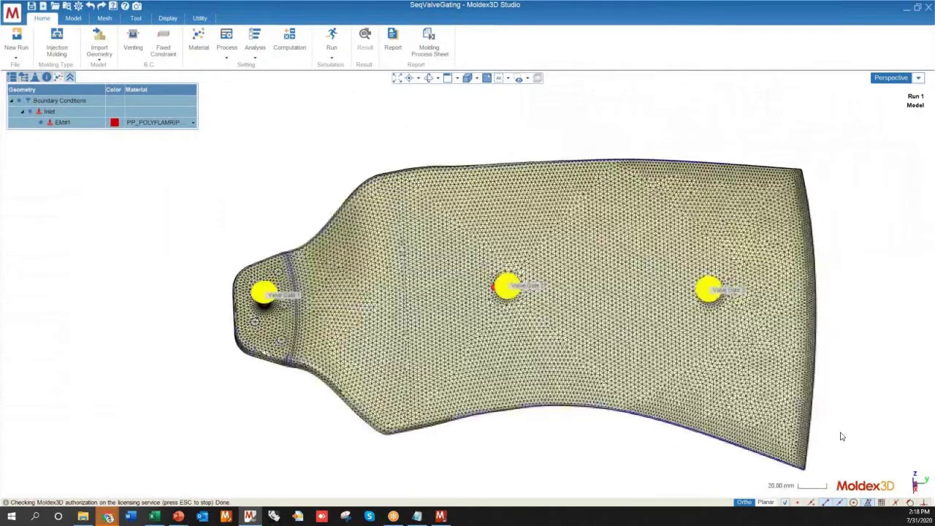
middle_drag(398, 236, 625, 81)
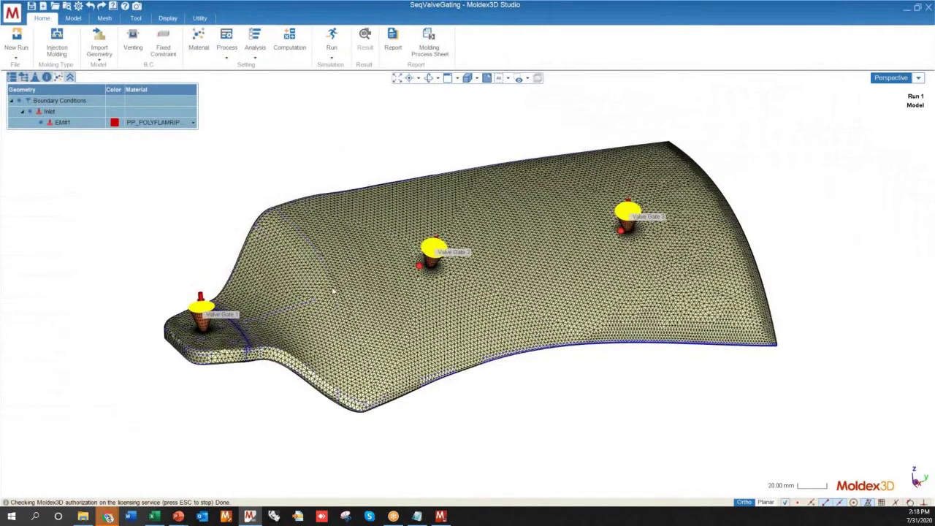
Check the progress of the Quick Flow task in the Computing Manager's job monitoring list.
click(440, 516)
scroll(451, 236, down, 2)
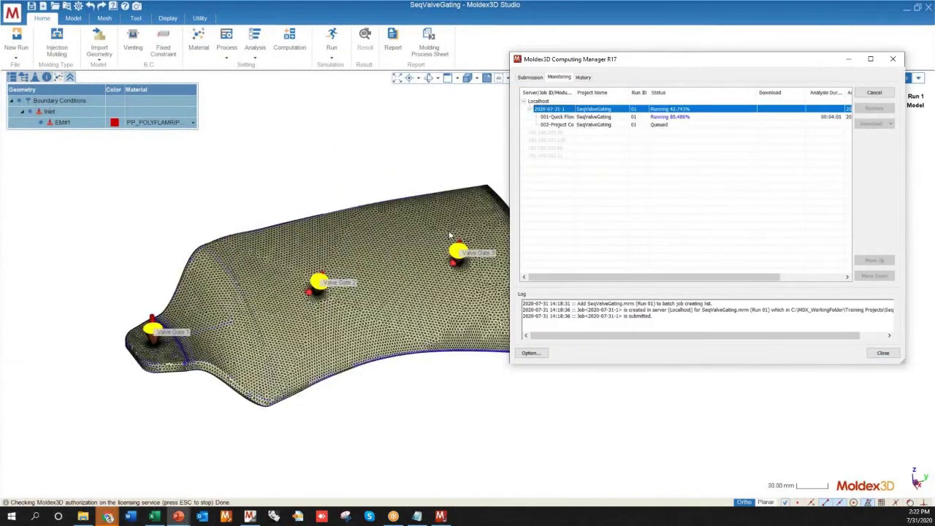
click(689, 118)
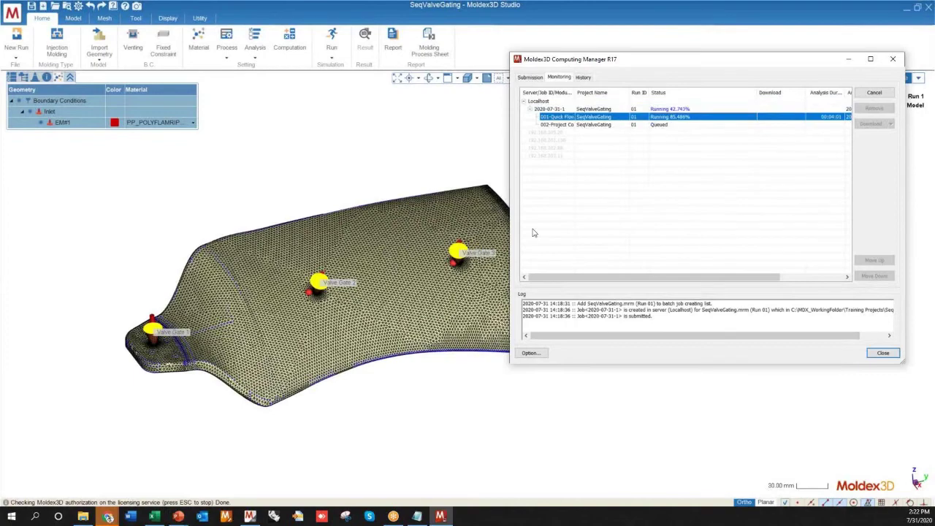
click(459, 245)
scroll(391, 439, down, 3)
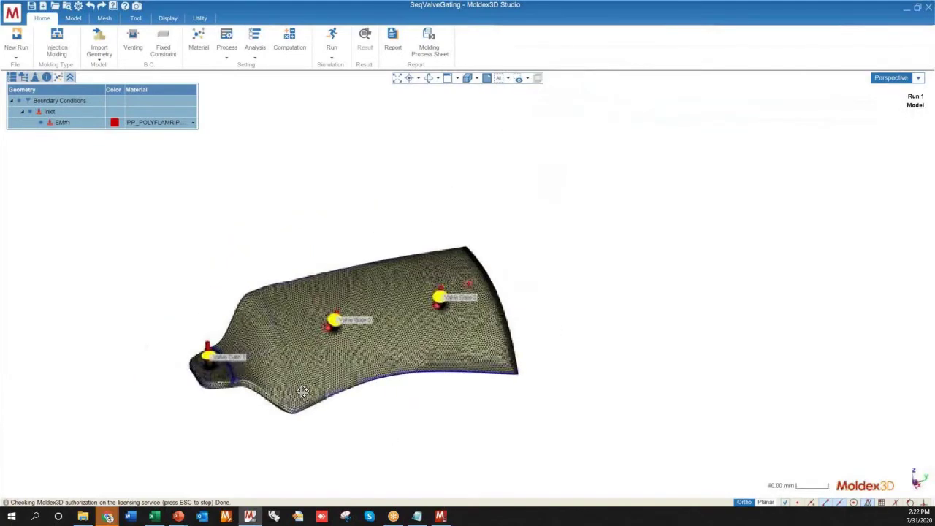
scroll(192, 398, up, 3)
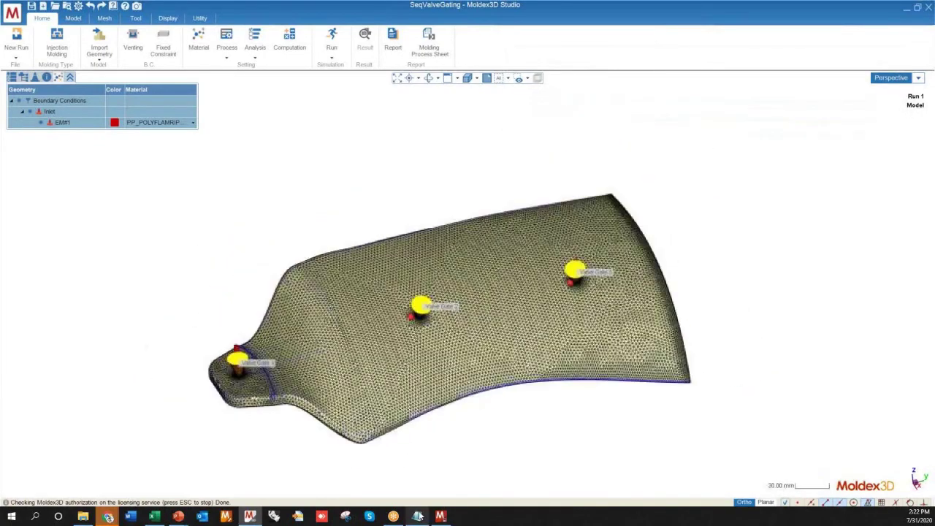
click(438, 516)
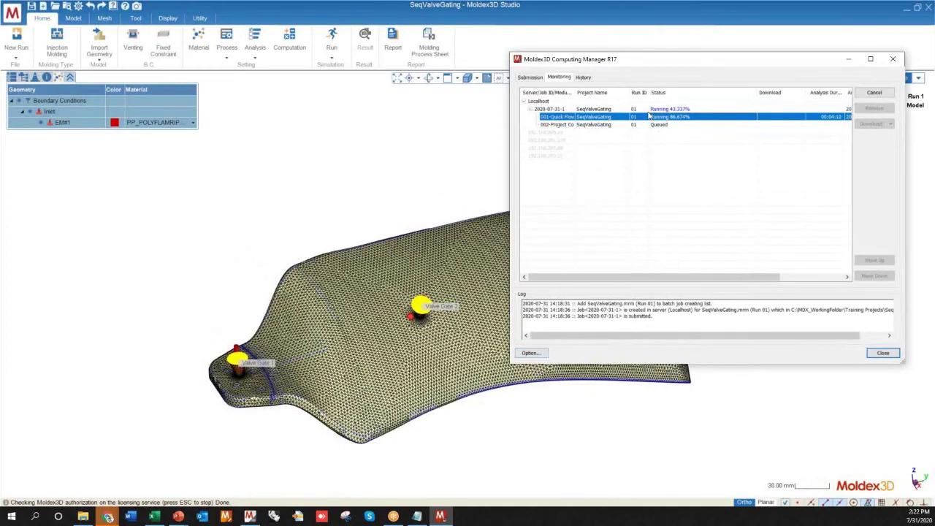
drag(591, 65, 589, 69)
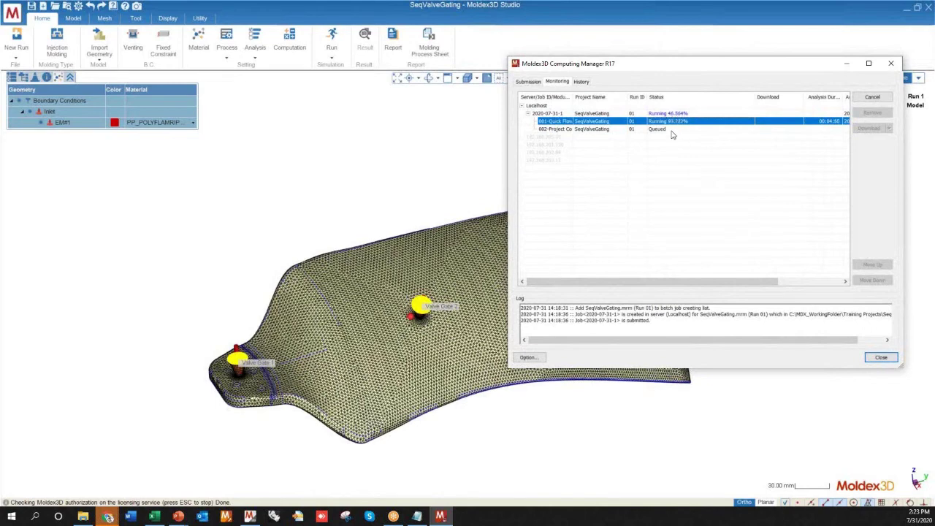
Examine the expected fill path from valve gate 1 across the part to valve gates 2 and 3.
scroll(175, 431, up, 5)
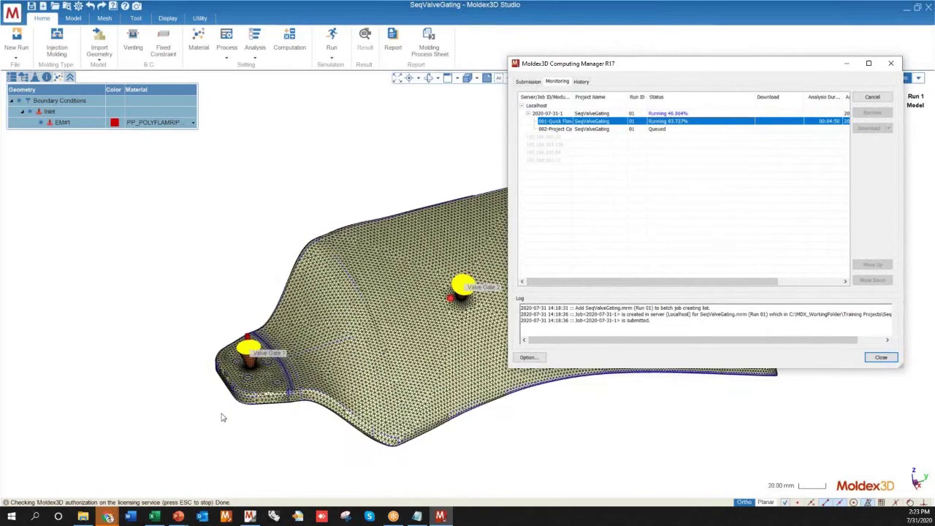
scroll(187, 385, down, 3)
middle_drag(190, 383, 198, 380)
scroll(200, 381, up, 1)
scroll(561, 342, down, 2)
scroll(258, 383, up, 1)
scroll(247, 361, up, 1)
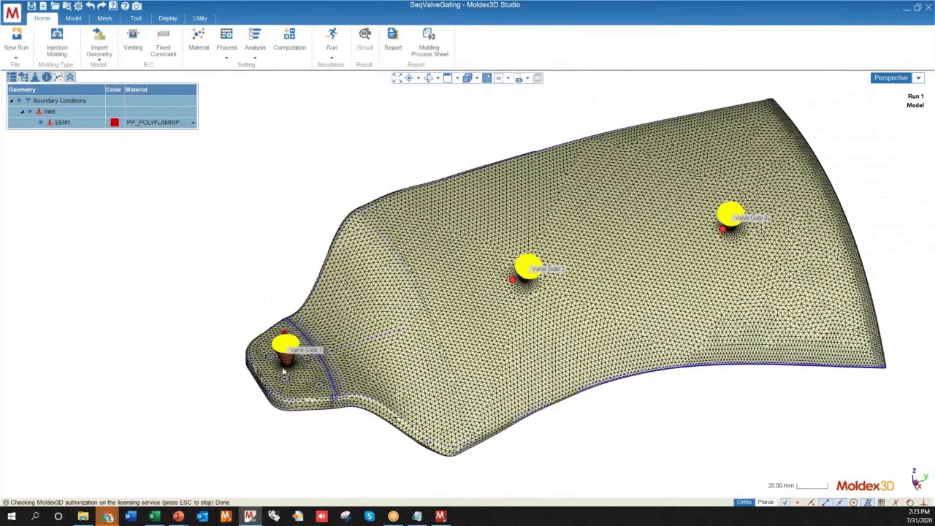
scroll(284, 373, up, 3)
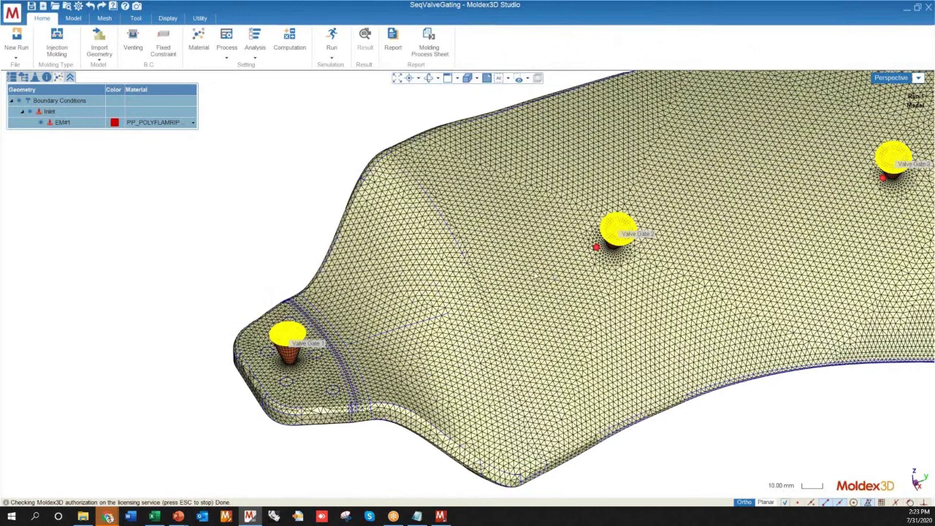
Recheck the Quick Flow job's status in the Computing Manager while reviewing the gates and their trigger nodes.
click(447, 517)
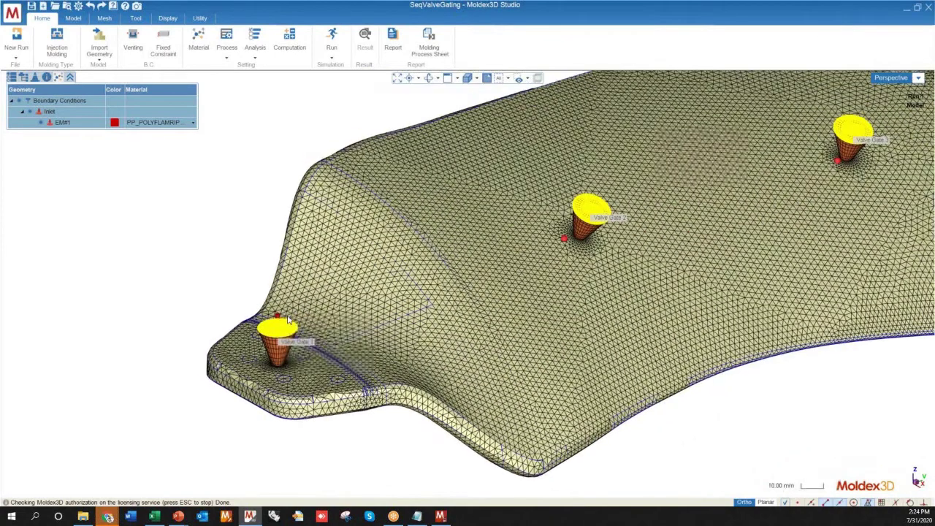
scroll(282, 357, up, 3)
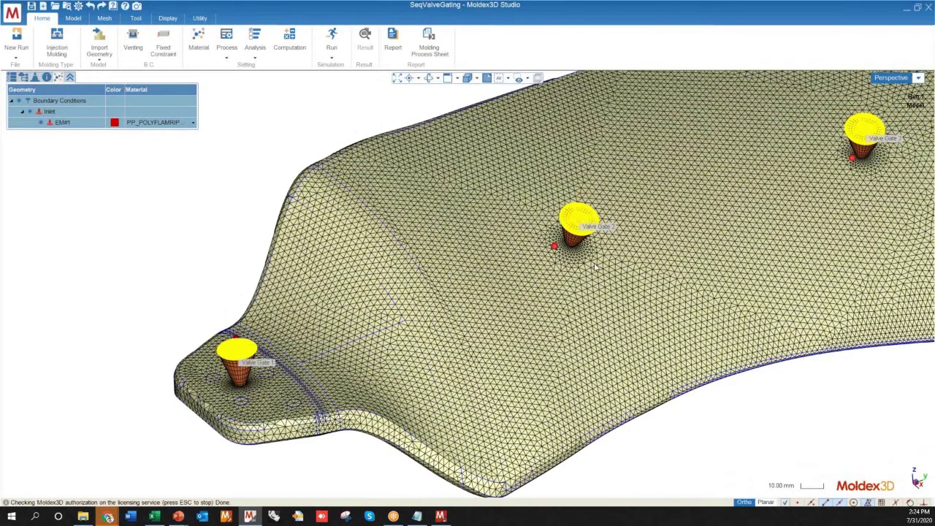
scroll(424, 323, down, 1)
scroll(423, 323, up, 4)
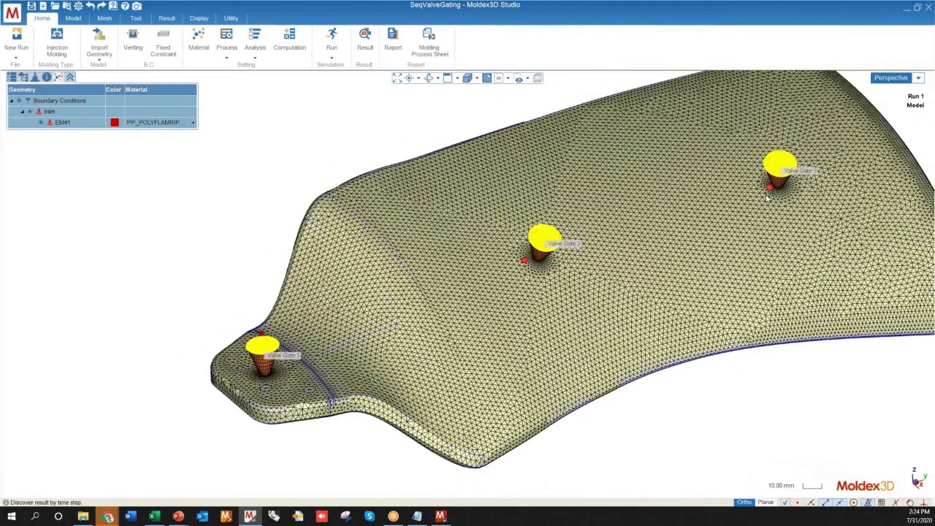
scroll(534, 261, down, 5)
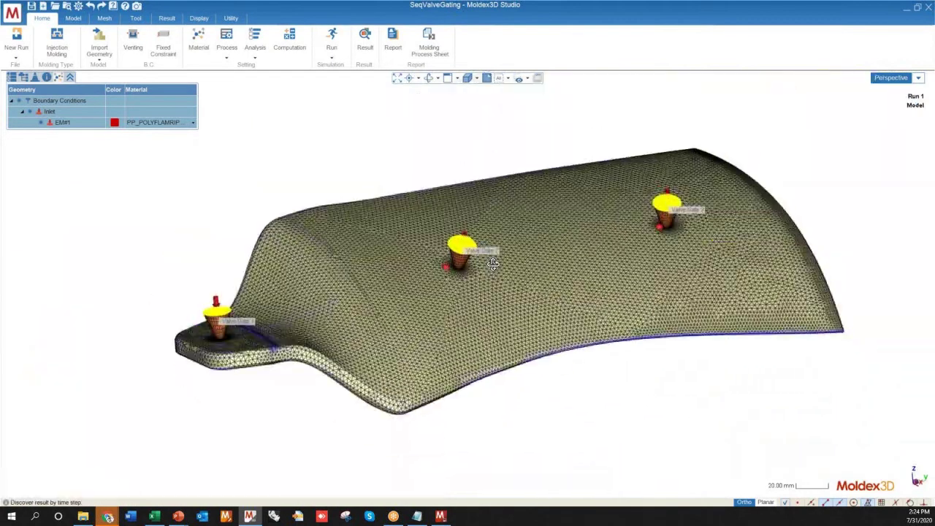
middle_drag(534, 261, 489, 240)
click(442, 517)
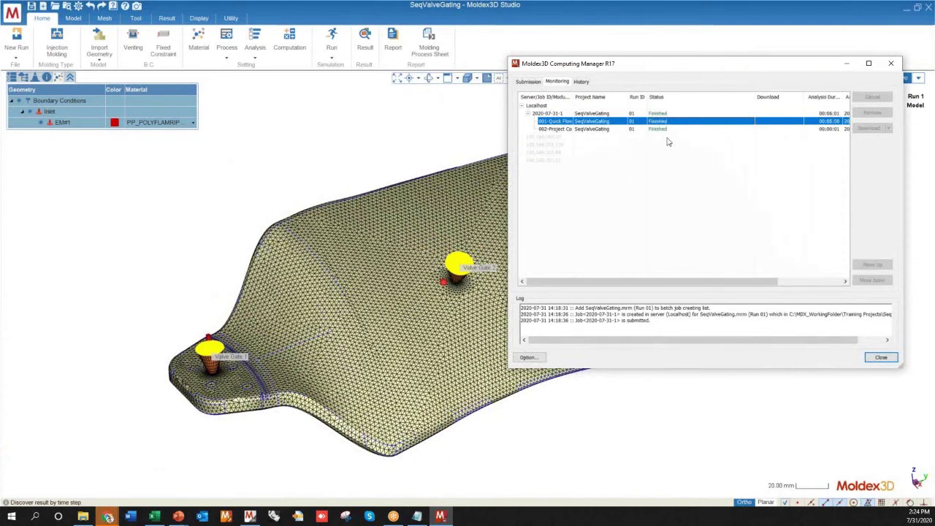
click(398, 140)
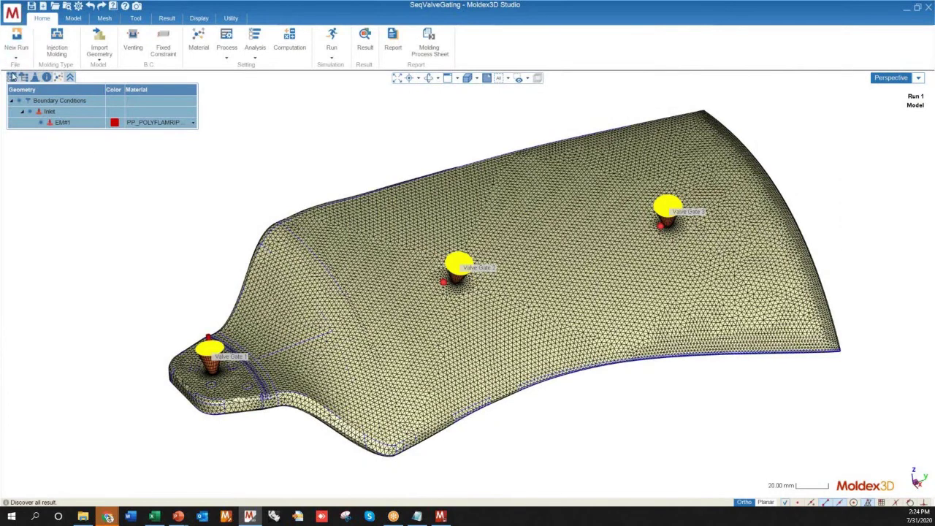
Display the Melt Front Time filling result at EOF from the project tree and expand the list of filling results.
click(13, 77)
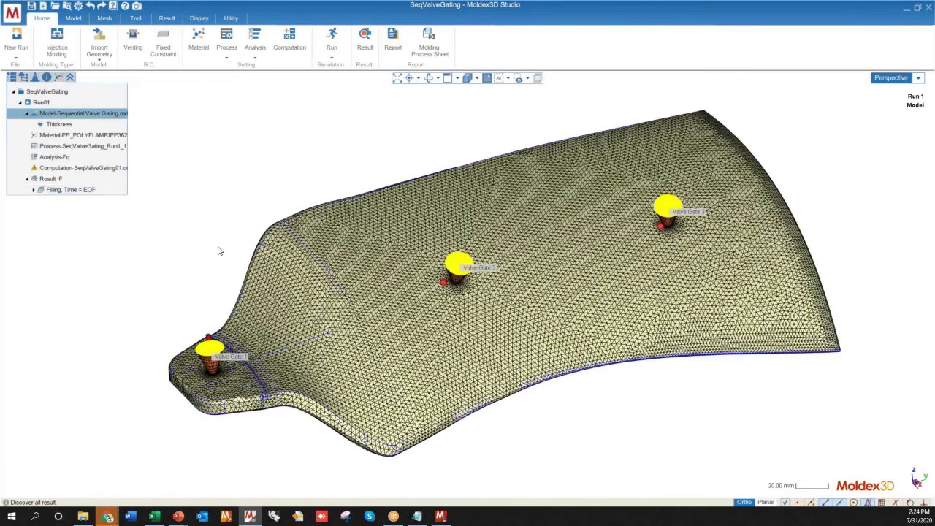
click(50, 190)
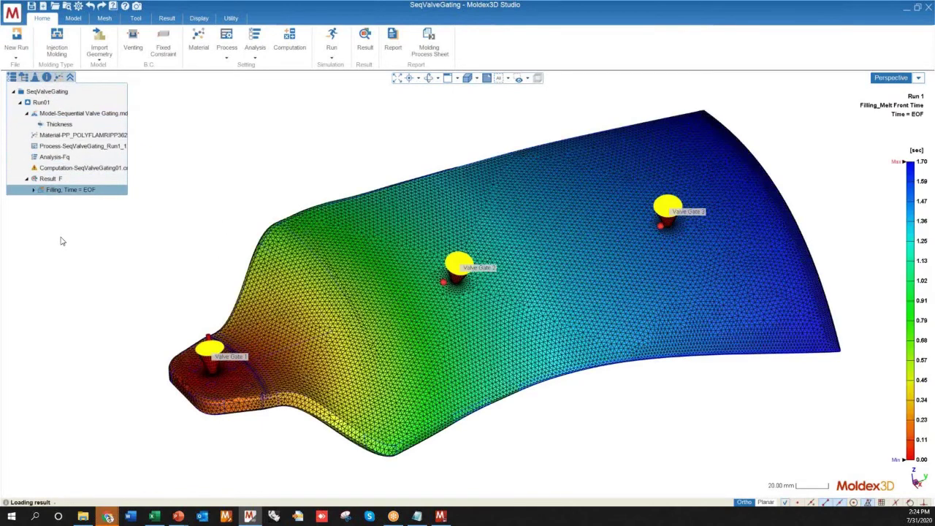
middle_drag(367, 259, 369, 287)
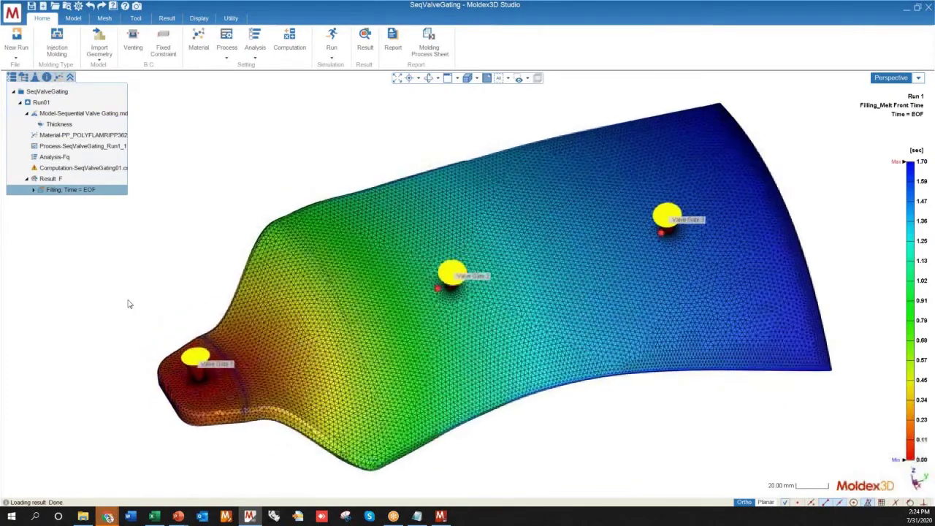
click(34, 190)
scroll(270, 326, up, 5)
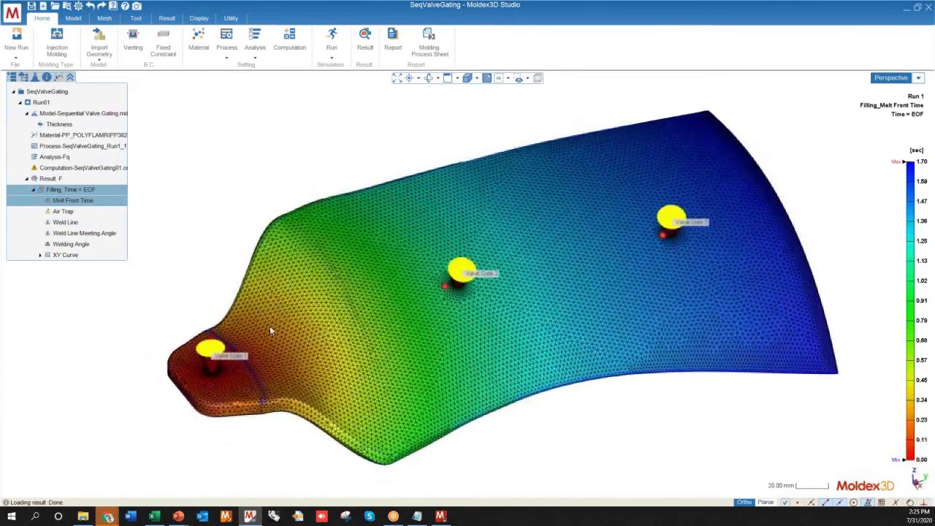
scroll(163, 382, down, 5)
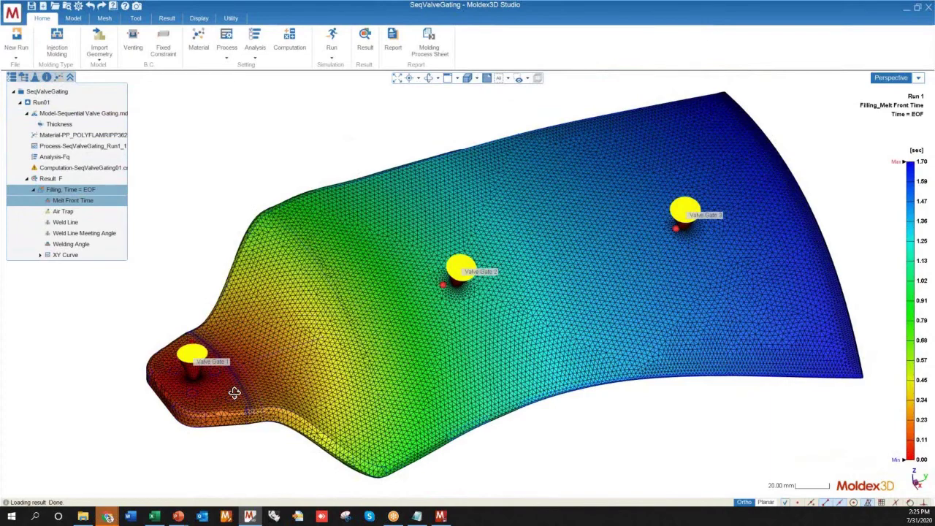
middle_drag(234, 393, 231, 374)
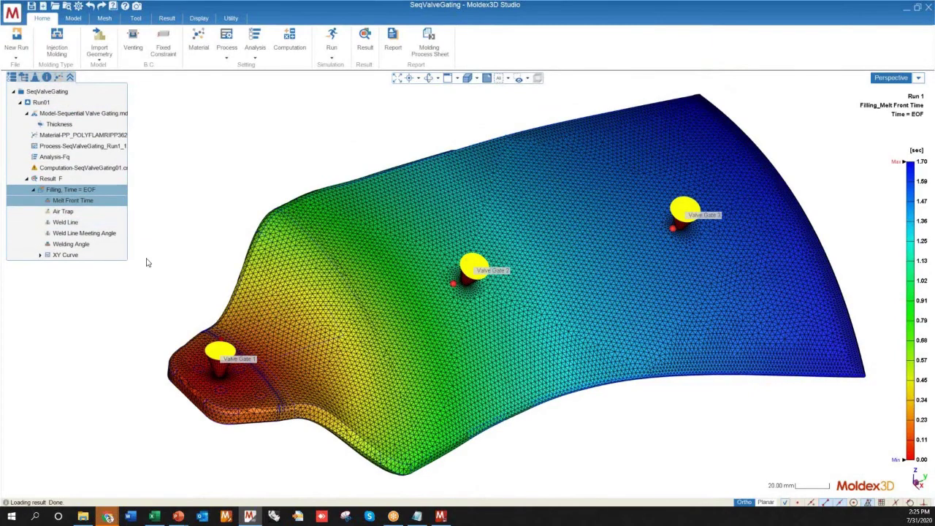
Play the Melt Front Time animation and pause it while the melt front is between valve gates 1 and 2.
middle_drag(331, 388, 509, 399)
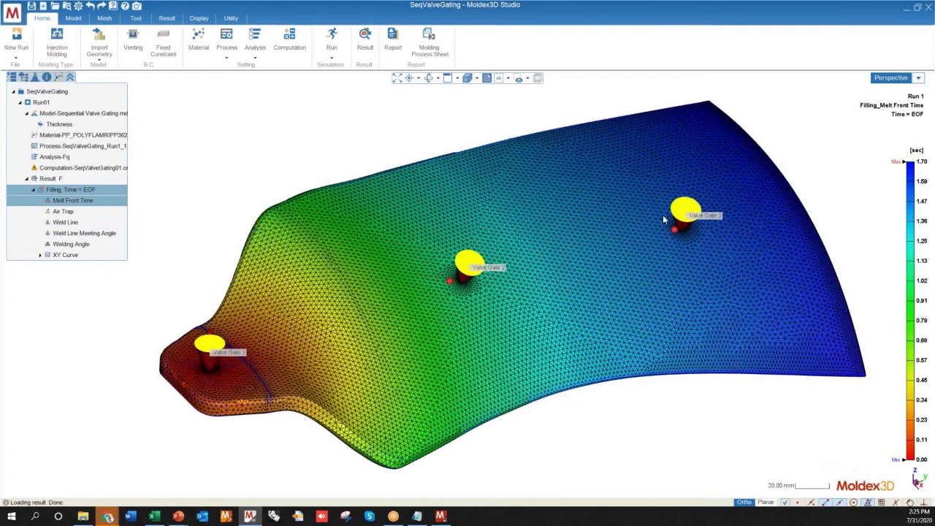
click(168, 19)
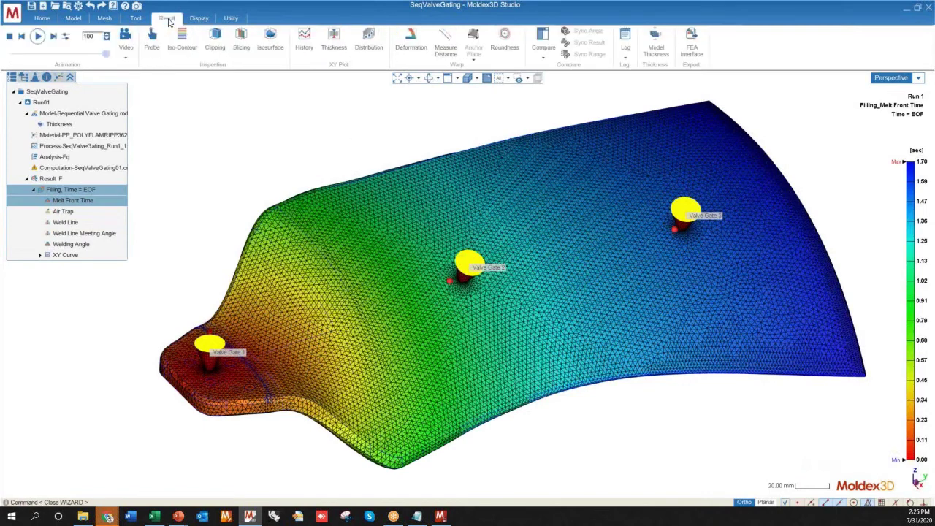
click(40, 20)
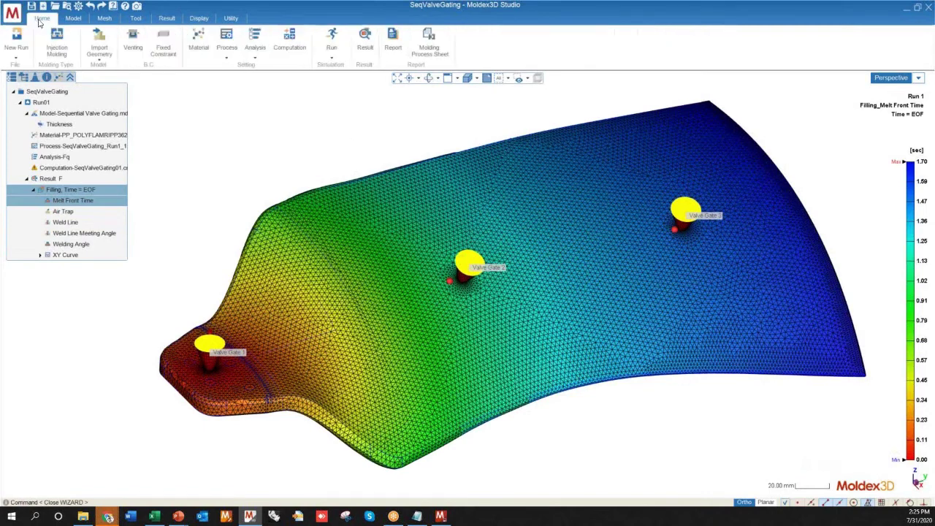
click(367, 38)
click(167, 18)
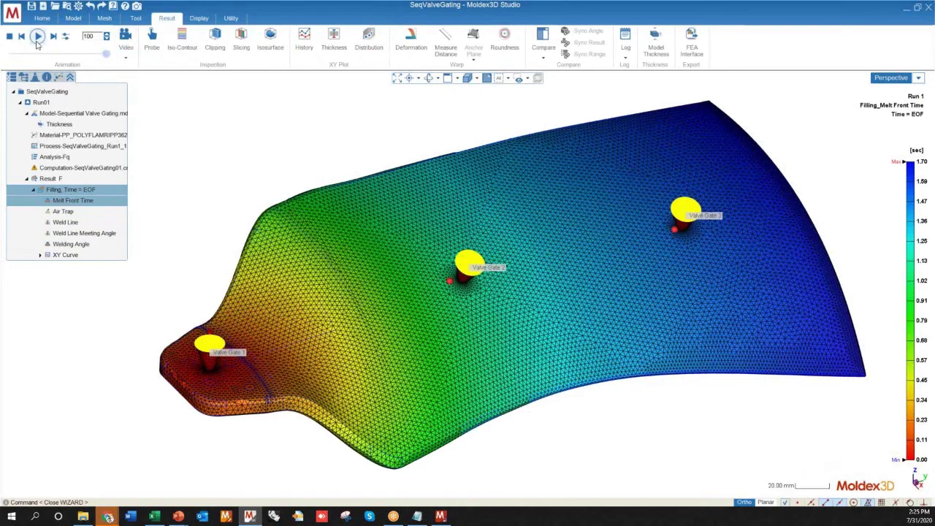
click(37, 36)
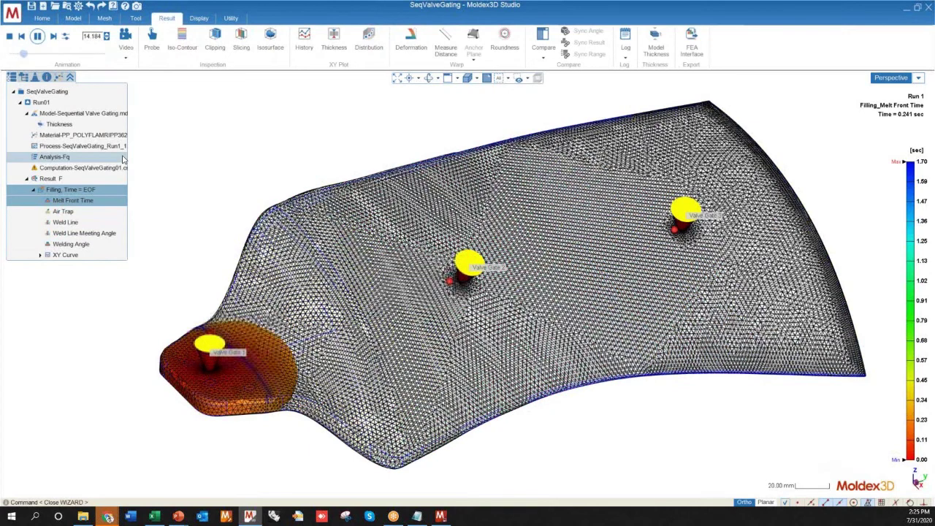
click(37, 36)
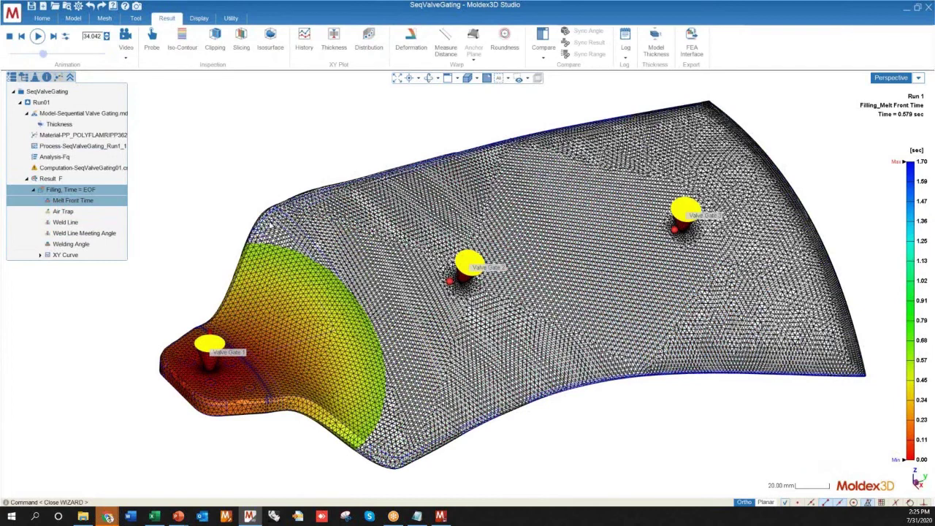
Resume the filling animation, stop it at frame 66 and examine the melt front around valve gate 2 and its trigger node.
click(37, 36)
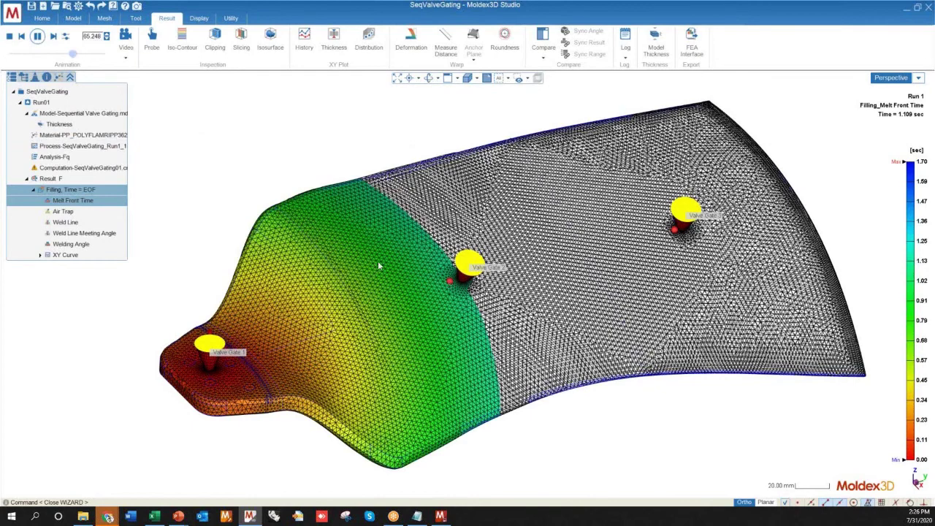
click(38, 36)
drag(83, 54, 71, 55)
scroll(476, 284, up, 6)
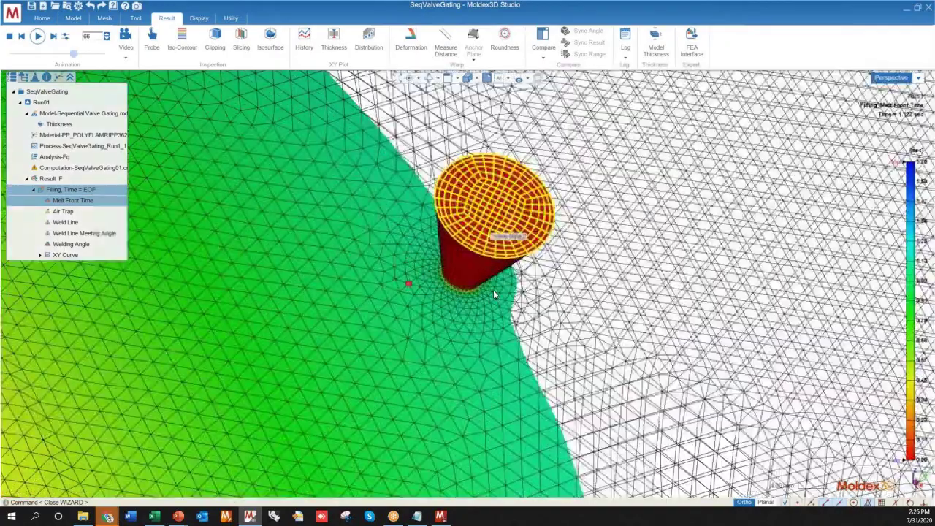
middle_drag(493, 290, 492, 312)
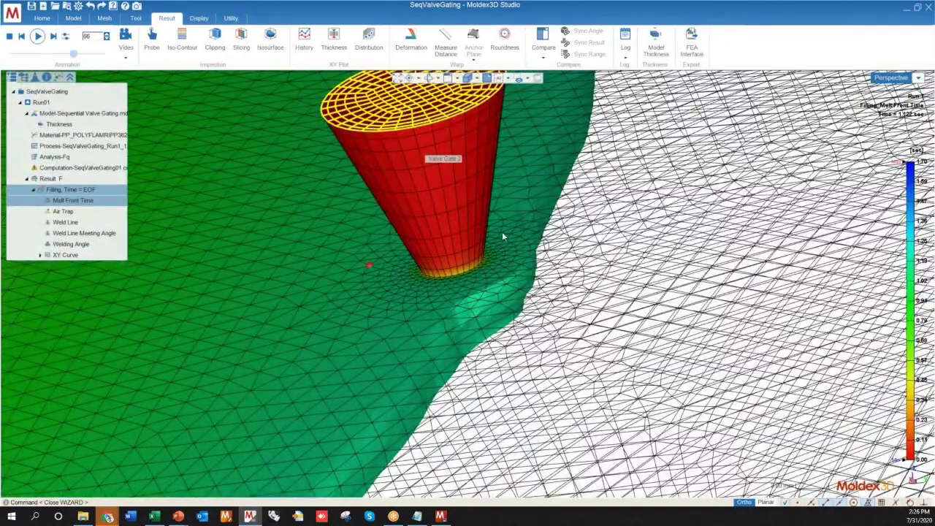
middle_drag(463, 329, 307, 276)
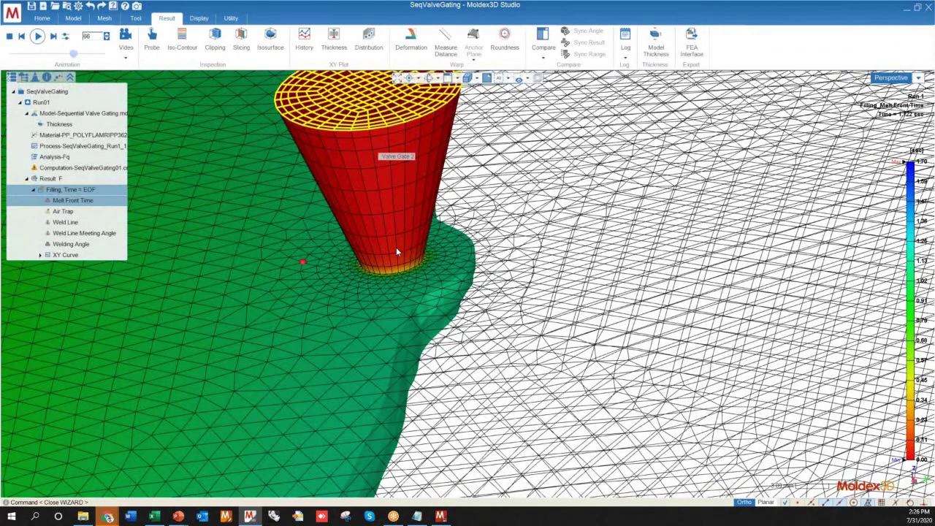
scroll(386, 282, down, 7)
Advance the filling animation to 82 and on to 89, and inspect the melt front at valve gate 3.
drag(73, 53, 90, 55)
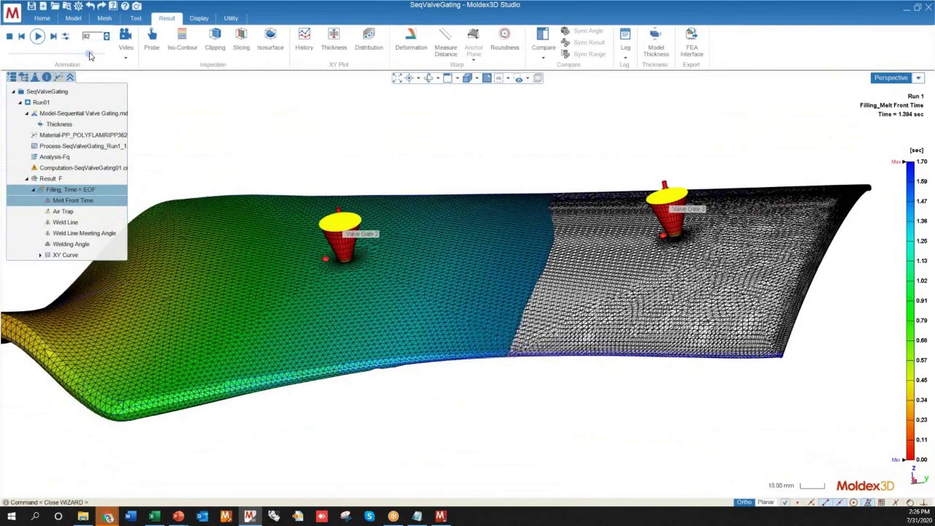
middle_drag(472, 192, 556, 307)
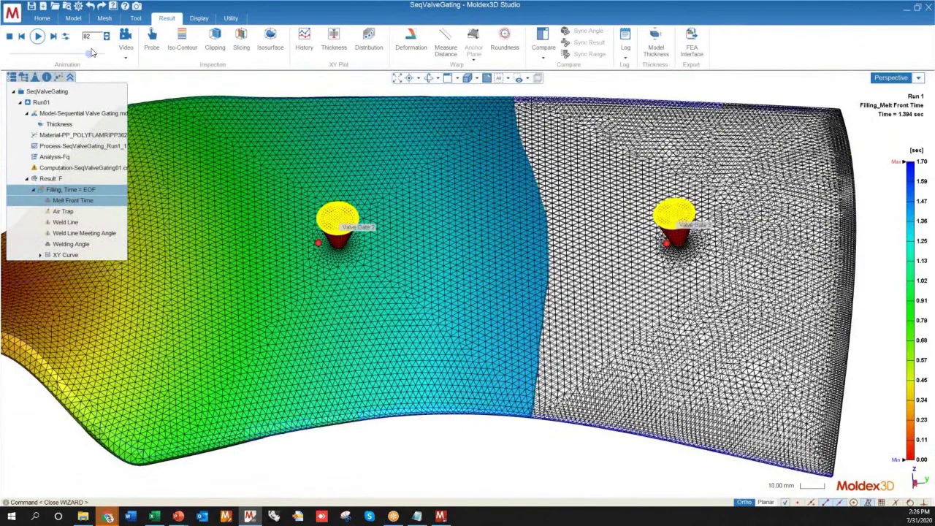
drag(91, 54, 97, 57)
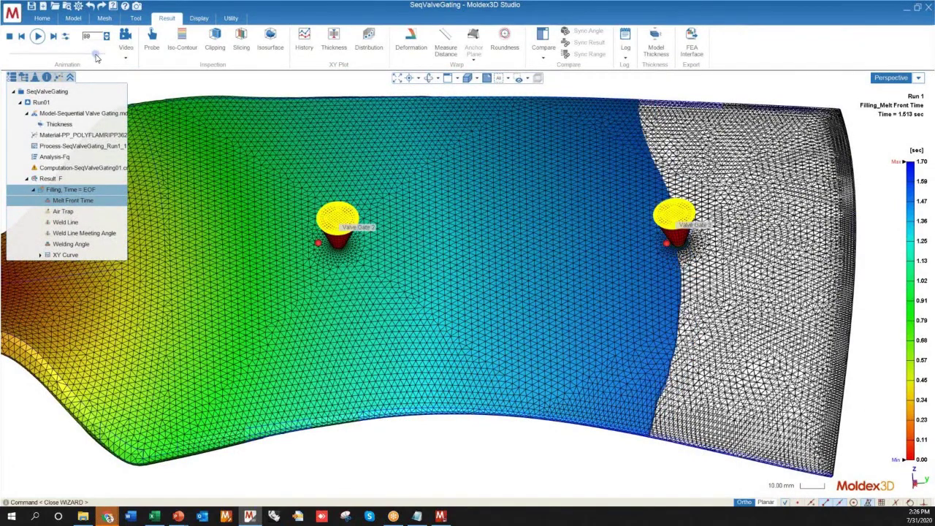
scroll(673, 199, up, 6)
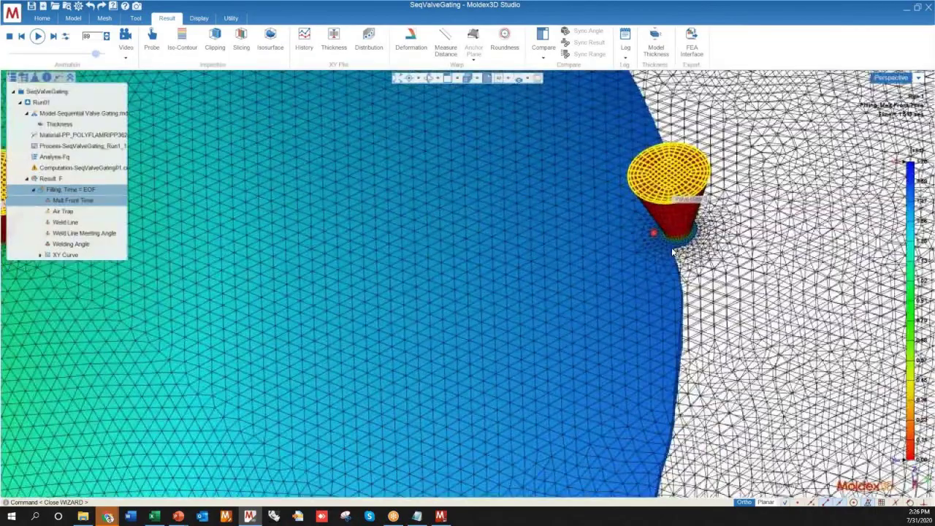
scroll(556, 256, down, 5)
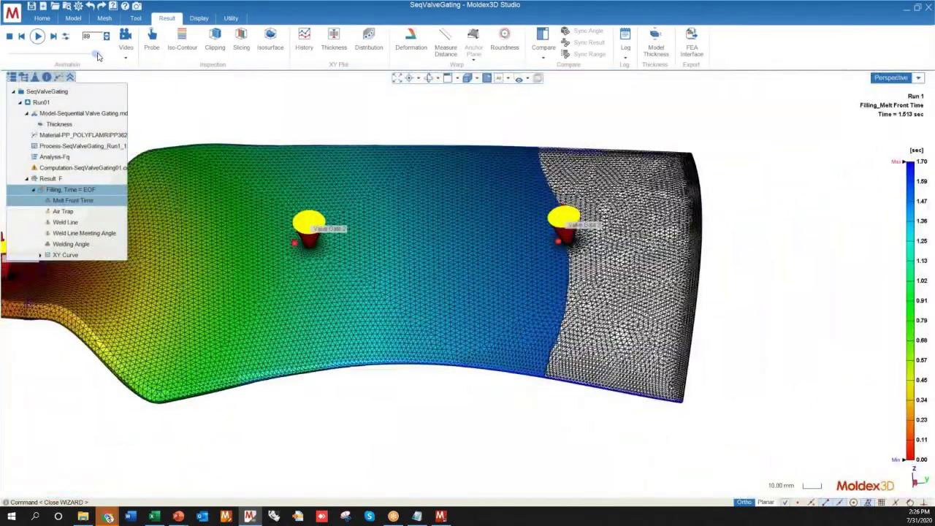
Advance the filling animation to 99 and review the fill pattern across all three valve gates.
drag(97, 57, 105, 60)
scroll(336, 372, down, 5)
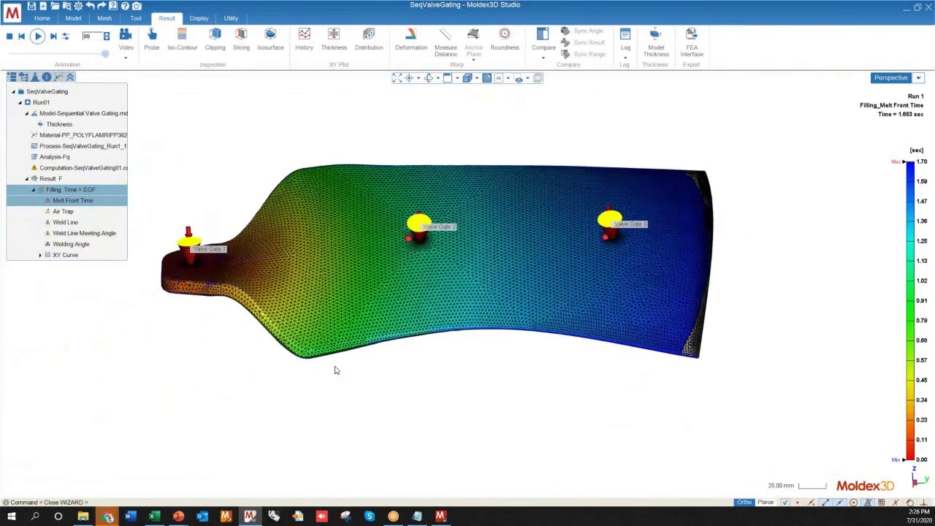
middle_drag(287, 320, 416, 399)
scroll(415, 290, up, 8)
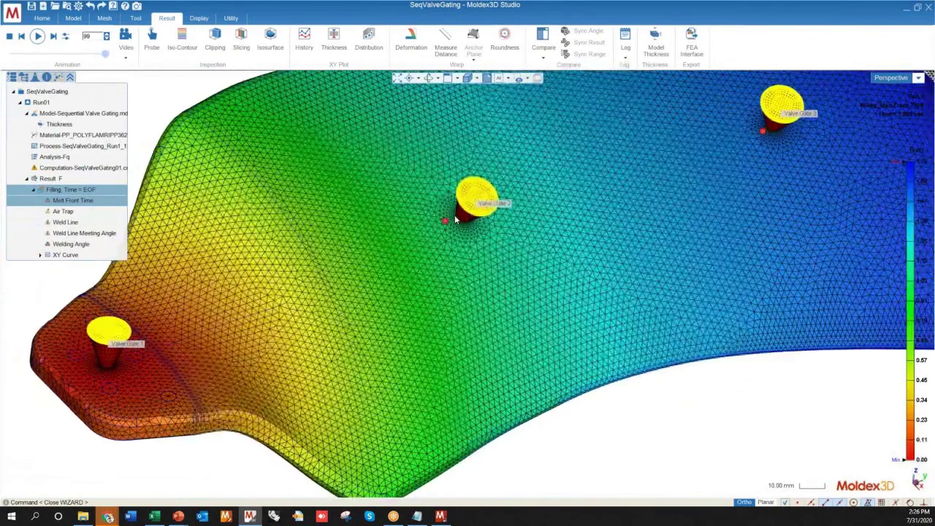
scroll(467, 288, down, 3)
scroll(549, 280, down, 10)
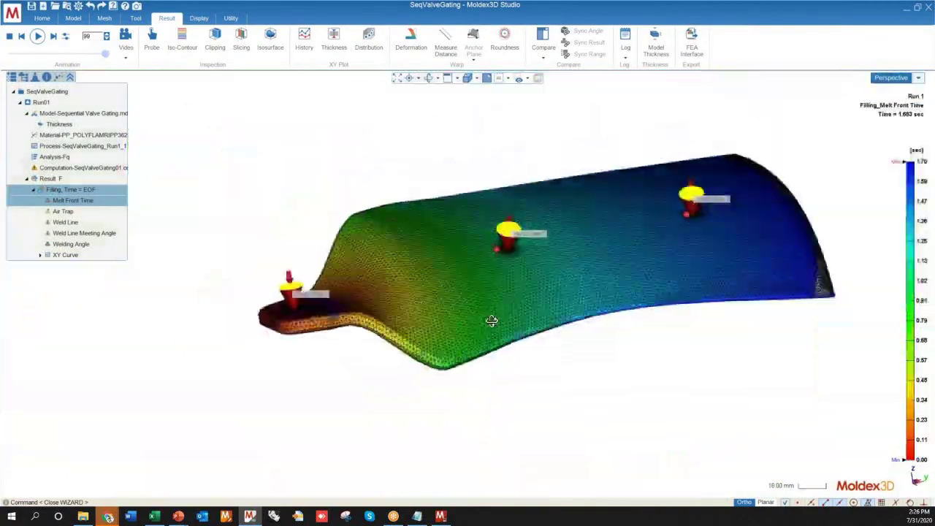
Inspect the trigger node beside valve gate 2 up close and compare it with the whole part.
middle_drag(492, 321, 336, 368)
scroll(508, 283, up, 1)
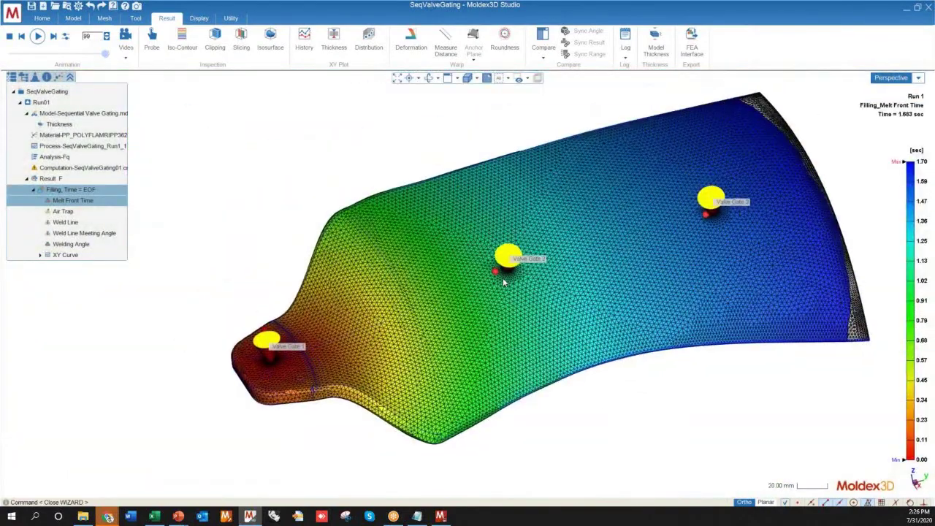
scroll(503, 282, up, 8)
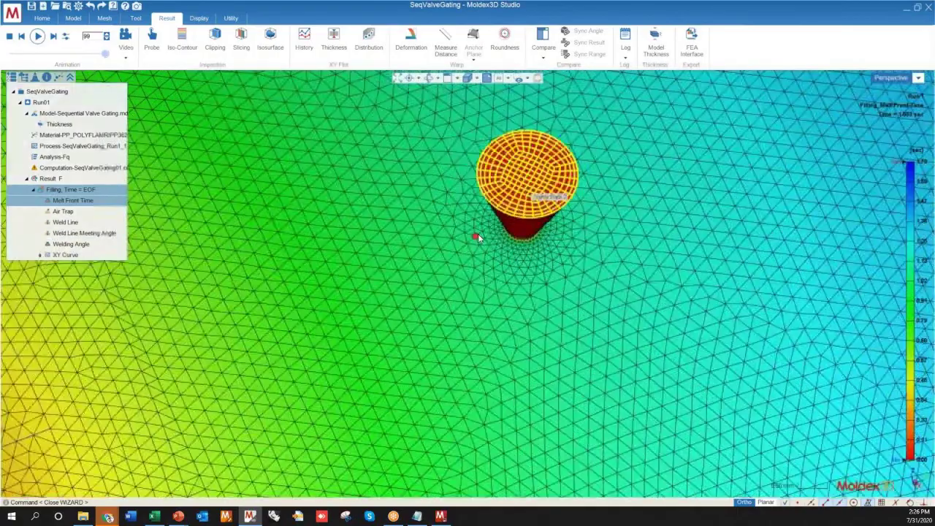
scroll(478, 234, up, 2)
scroll(461, 235, down, 10)
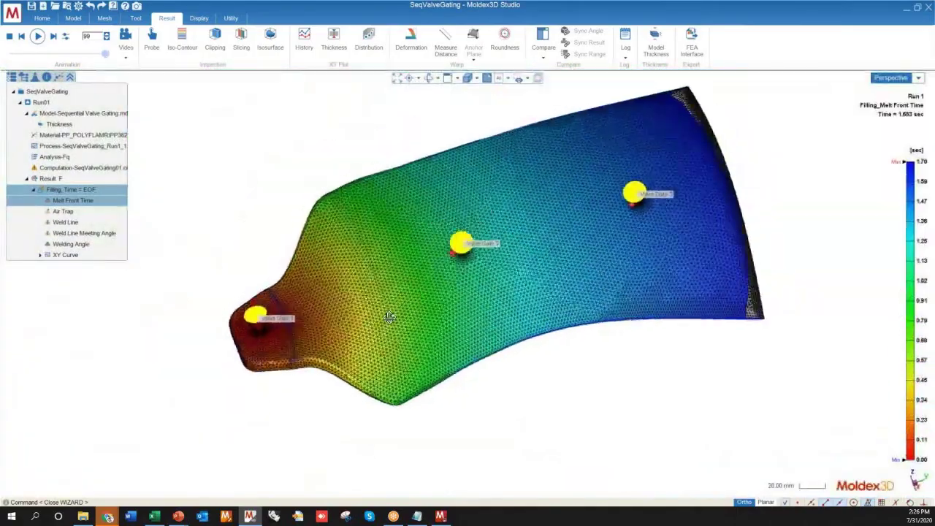
middle_drag(390, 317, 326, 358)
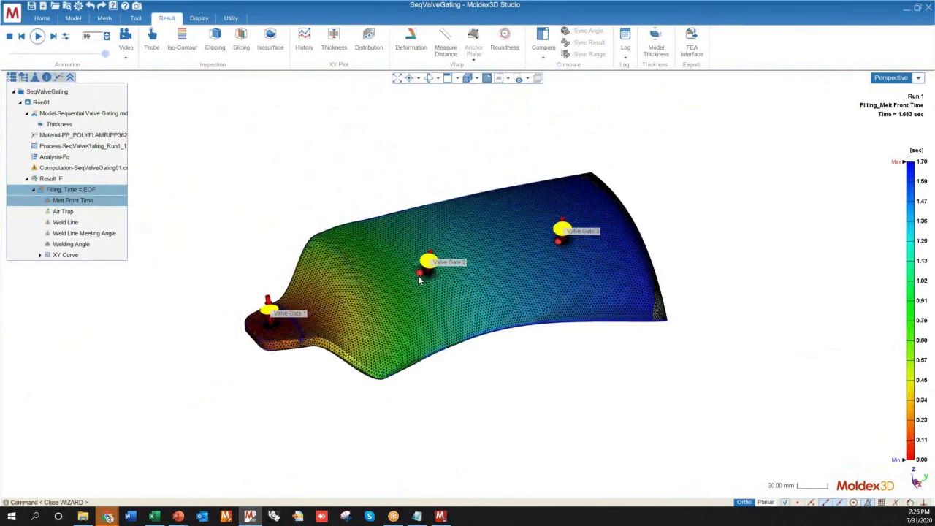
Open the run's Filling log and look through its solver options section.
click(626, 48)
click(633, 75)
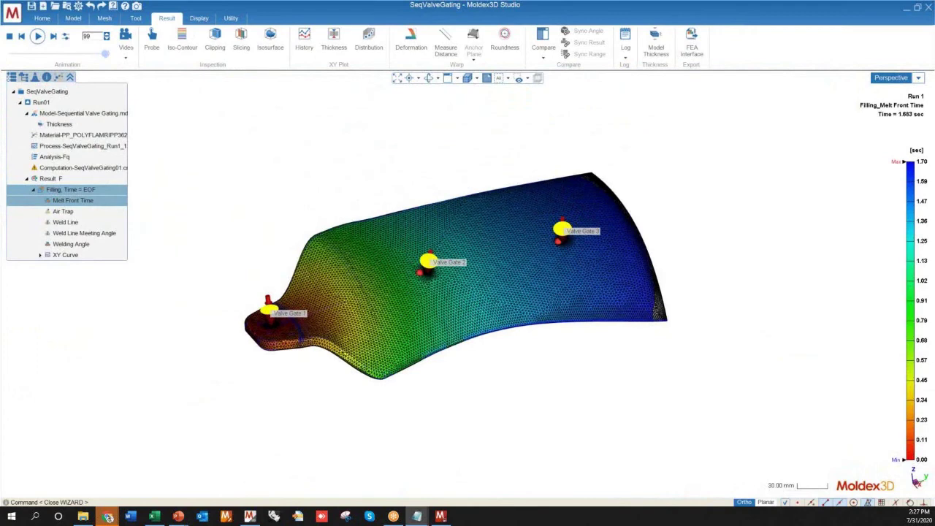
scroll(653, 265, up, 10)
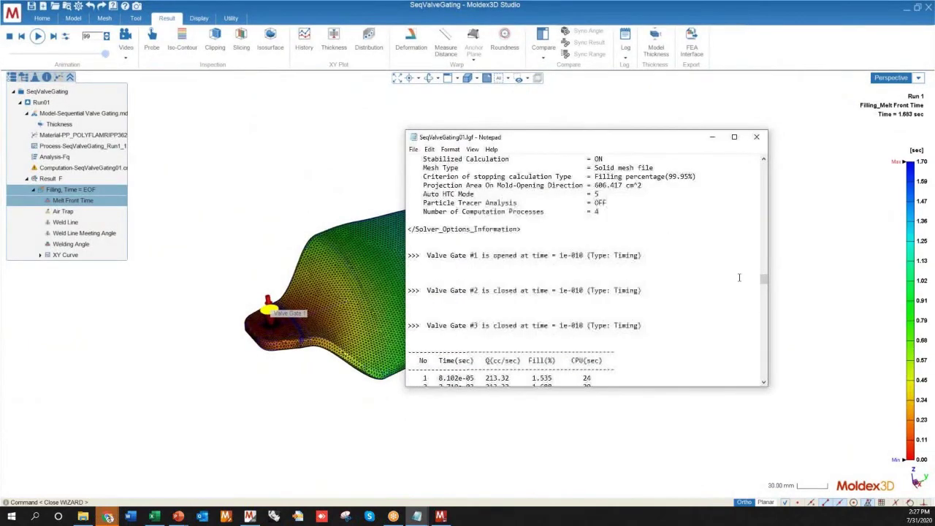
scroll(739, 278, up, 6)
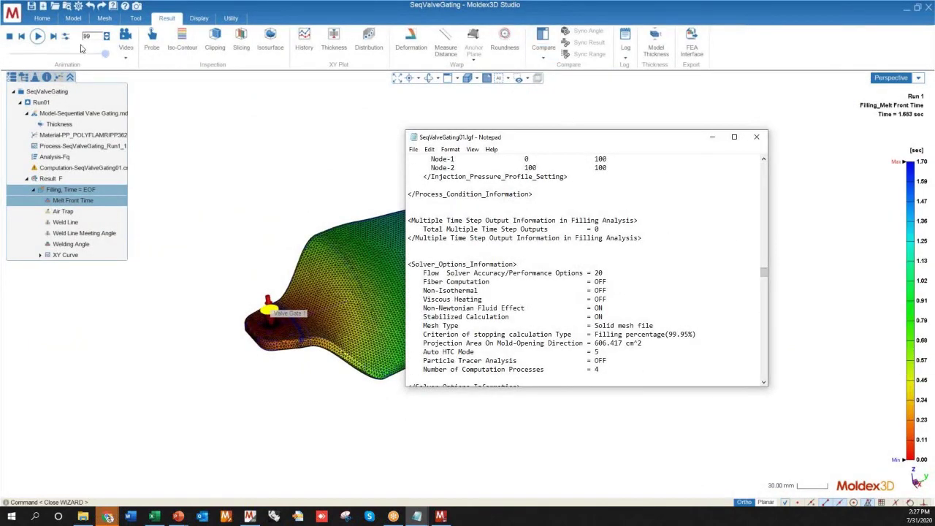
Bring the SeqValveGating01.lgf log in Notepad back to the front and locate the initial valve gate entries.
click(626, 55)
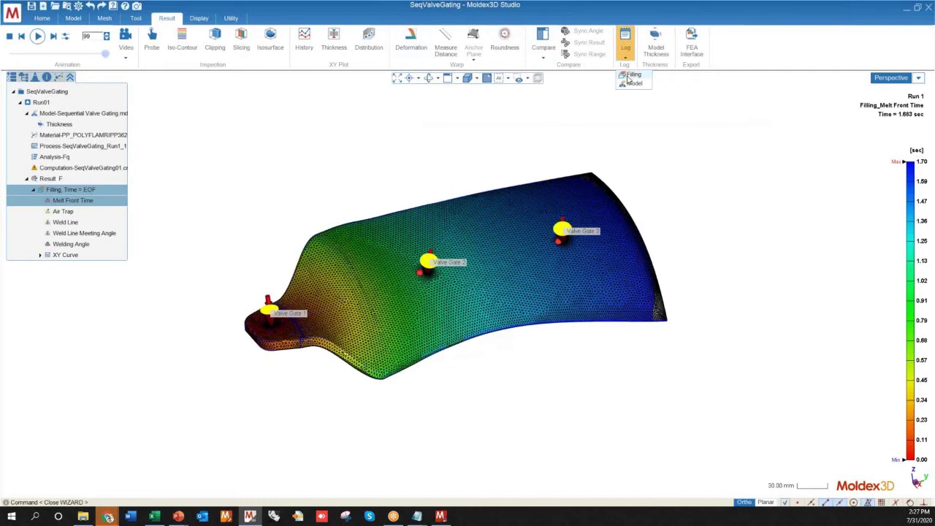
click(417, 516)
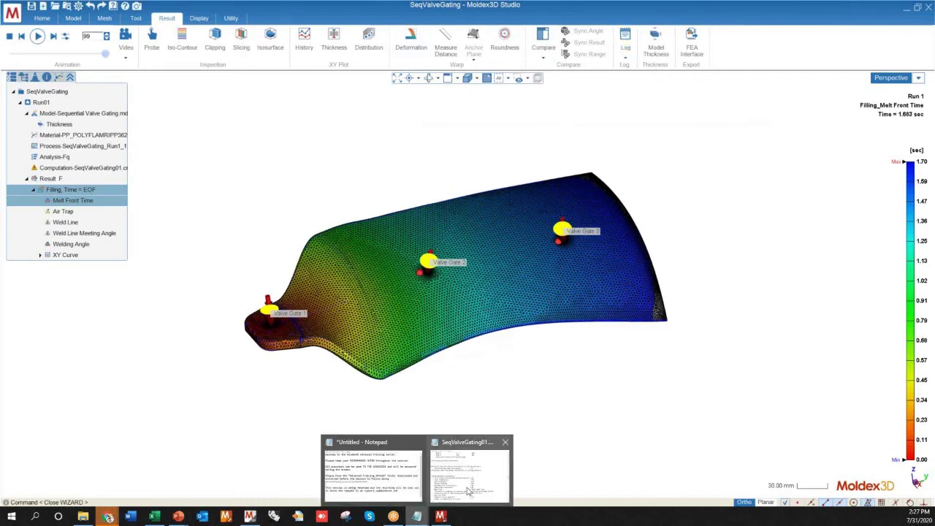
click(489, 486)
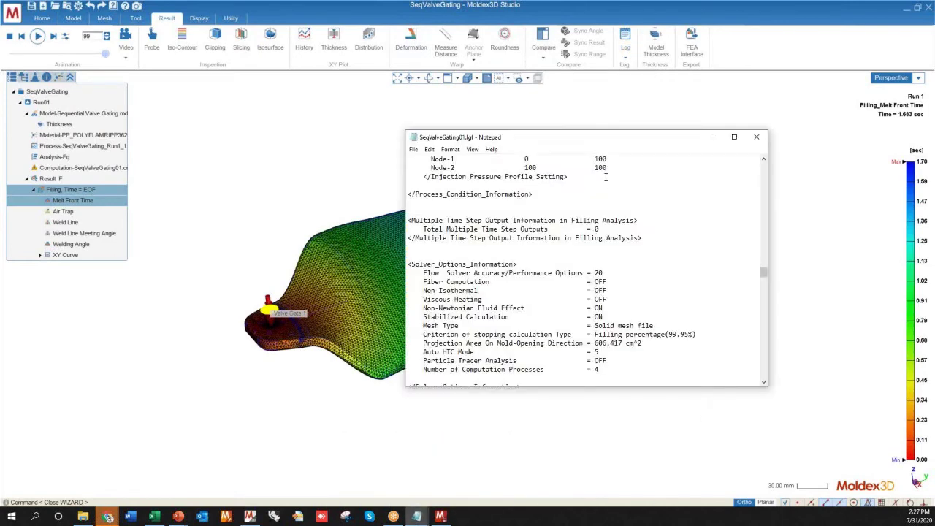
drag(595, 137, 533, 101)
drag(702, 237, 704, 246)
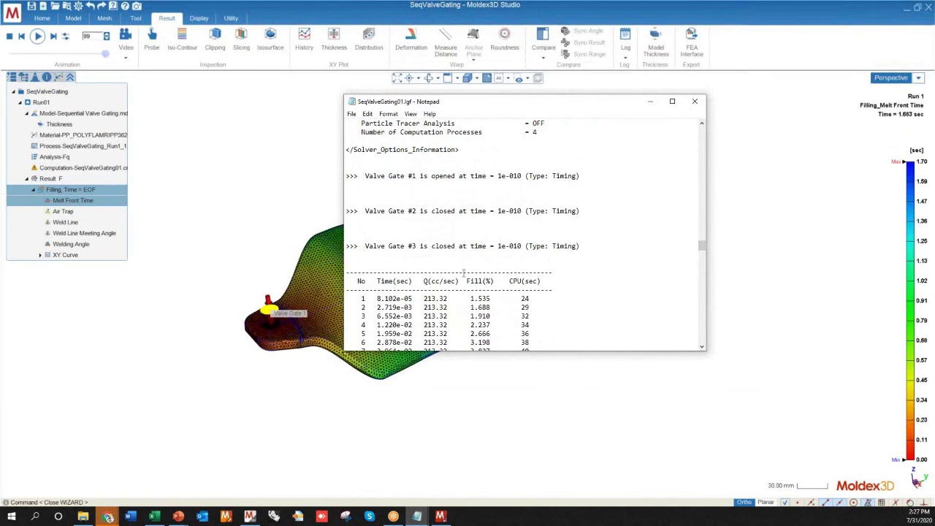
Read the log's initial open or closed states for valve gates 1, 2 and 3.
drag(364, 176, 512, 183)
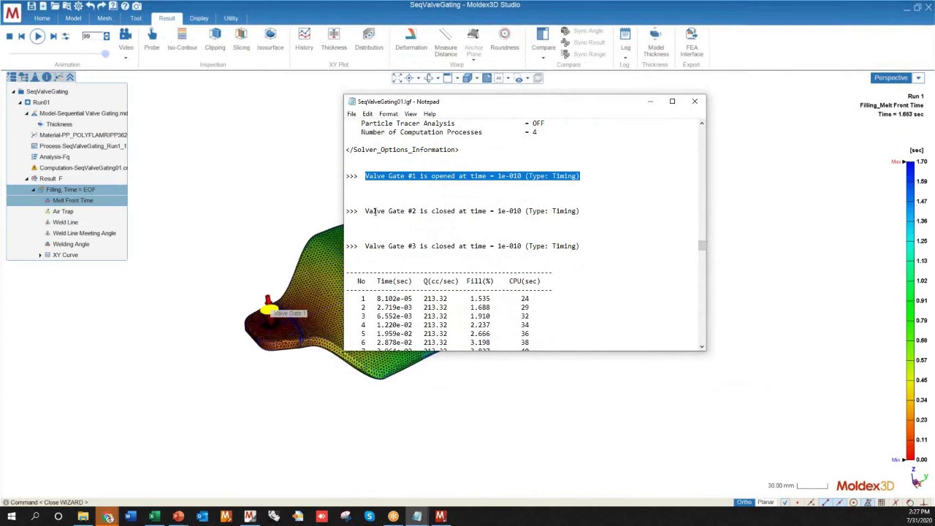
drag(372, 211, 475, 212)
drag(359, 246, 511, 248)
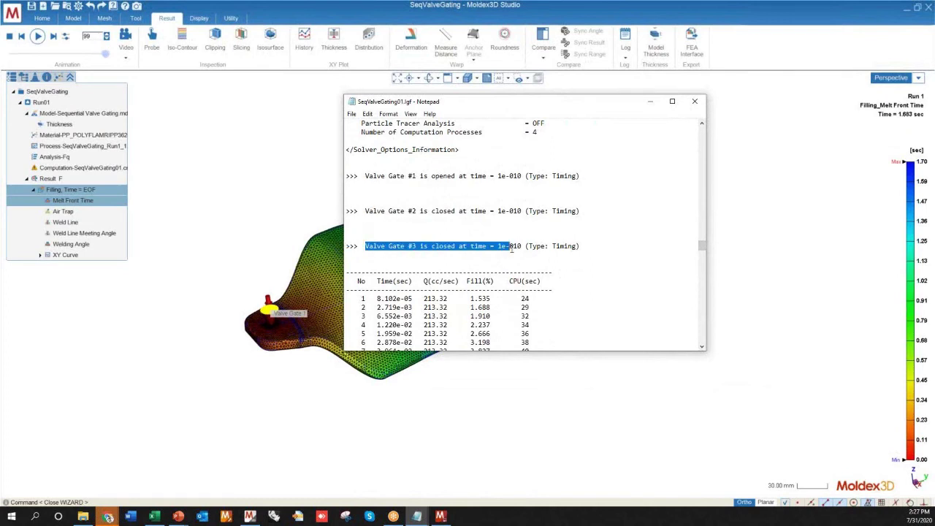
click(479, 252)
drag(409, 246, 511, 247)
click(597, 246)
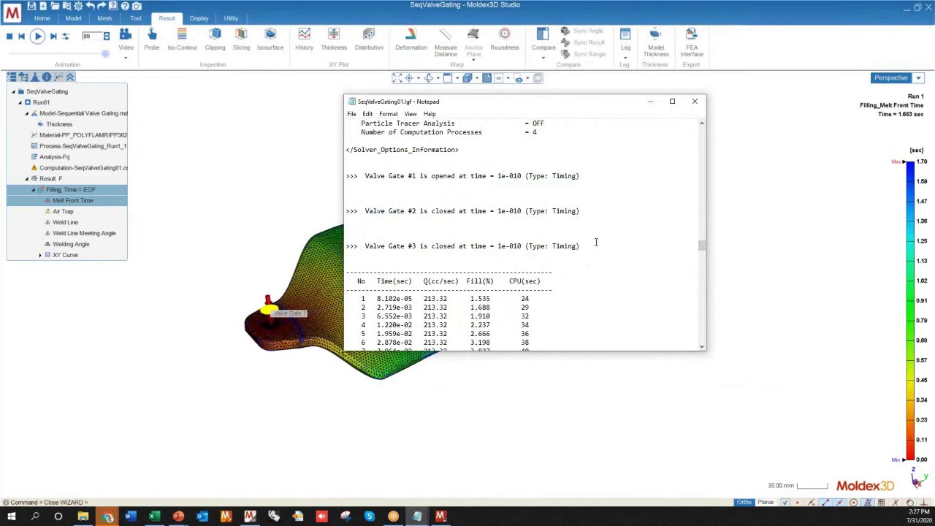
Find the log entry for valve gate 2 opening and check its time and trigger type.
scroll(597, 242, down, 20)
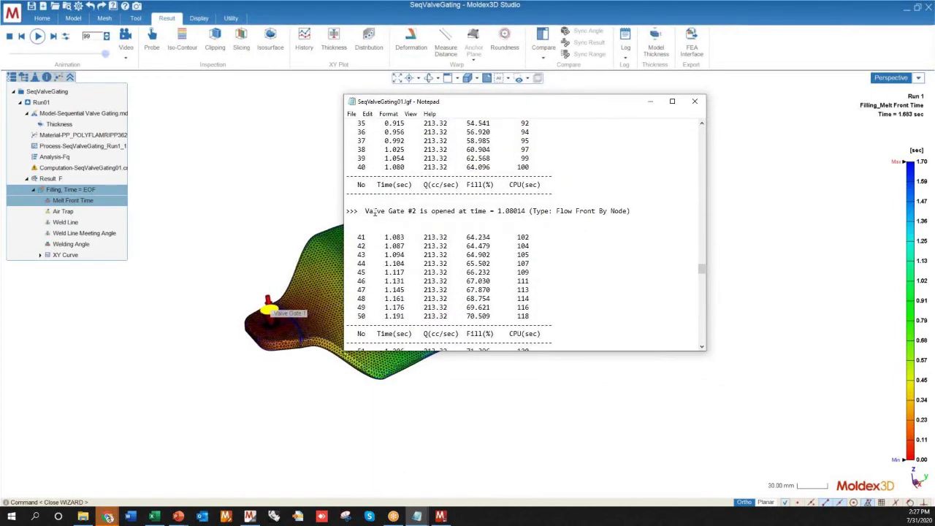
drag(366, 211, 557, 212)
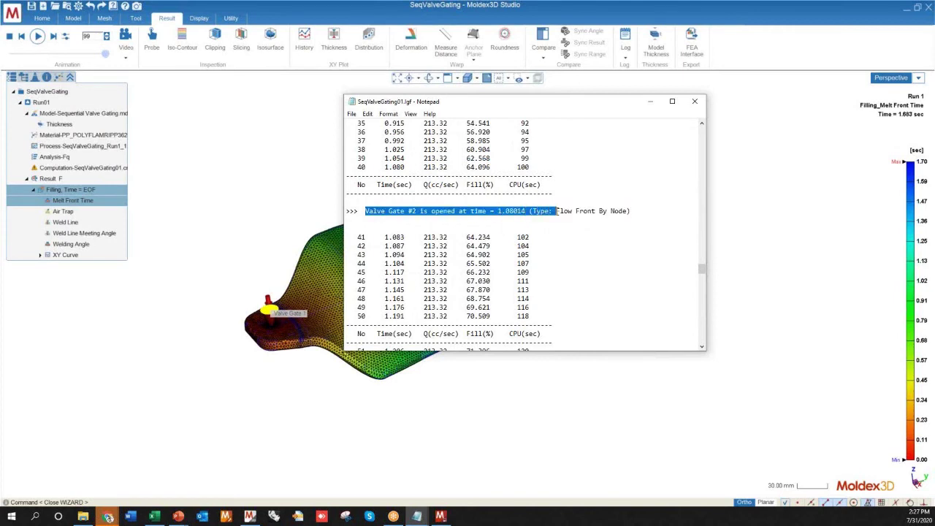
drag(482, 211, 531, 211)
click(509, 210)
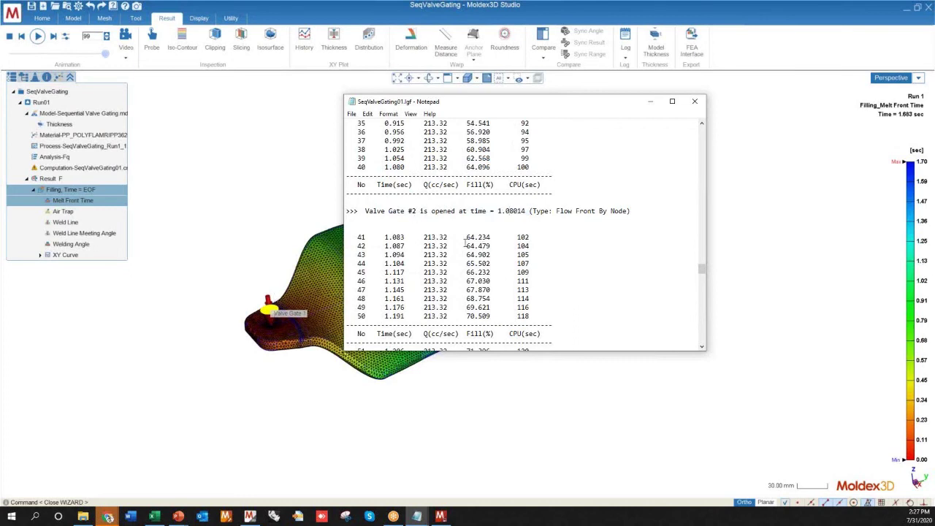
Place the log beside the model and examine the trigger node next to valve gate 2 up close in the melt front plot.
drag(366, 211, 526, 211)
click(526, 211)
drag(547, 102, 753, 81)
scroll(416, 284, up, 5)
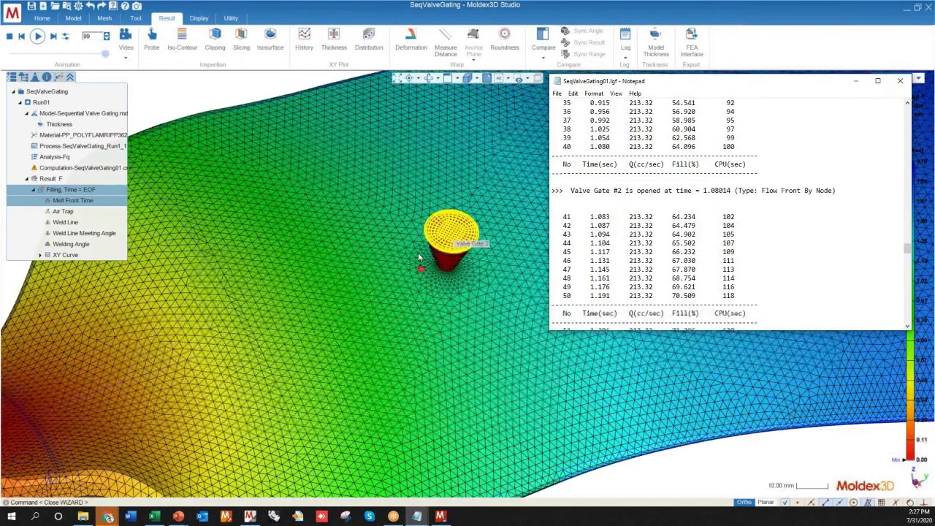
scroll(420, 274, up, 3)
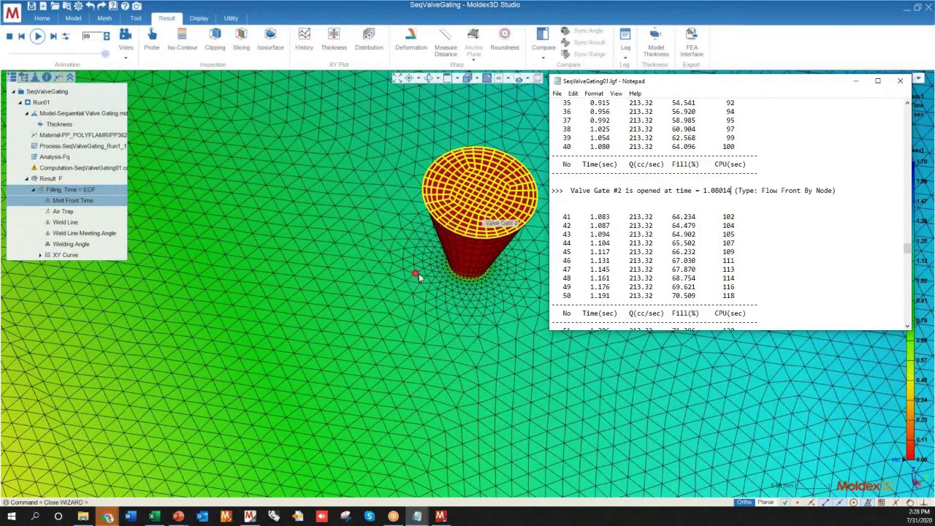
drag(753, 85, 696, 95)
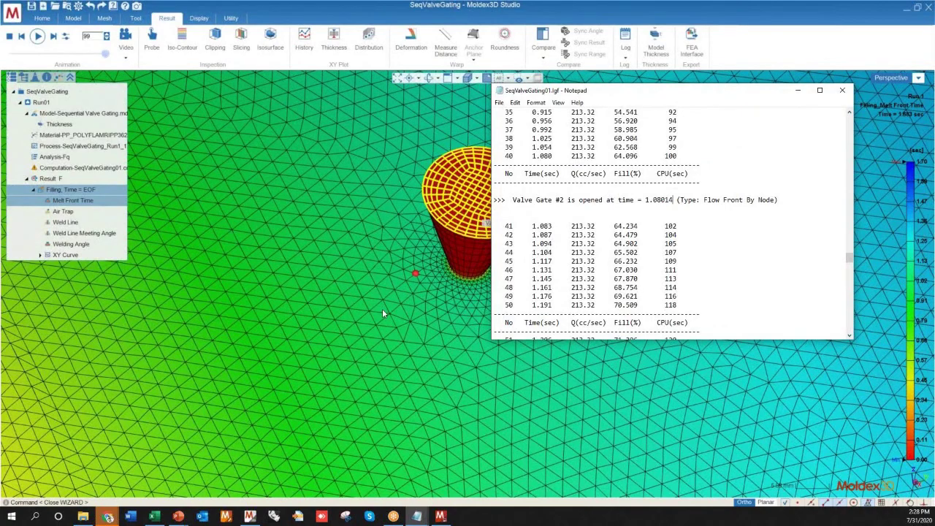
Show the wider part again and recheck the opening time in the log's valve gate 2 entry.
scroll(275, 358, down, 10)
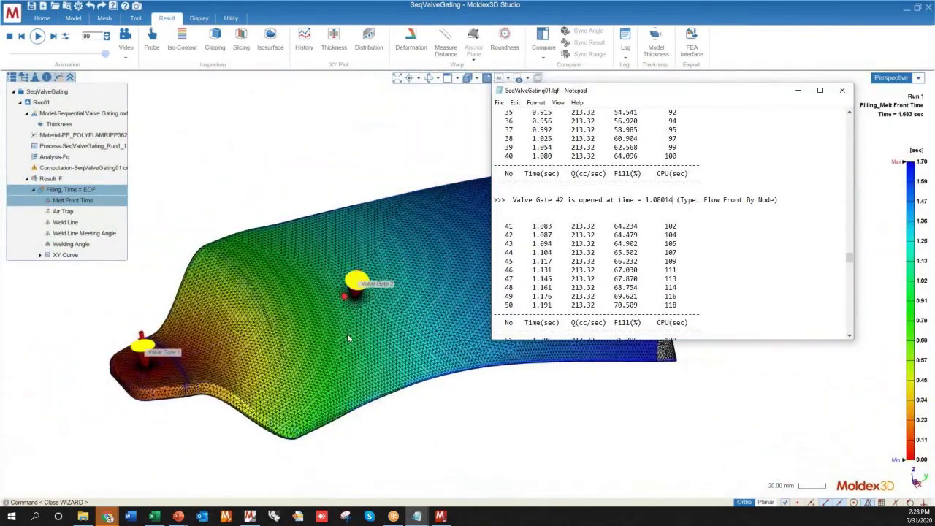
drag(645, 200, 679, 199)
click(672, 200)
drag(595, 199, 703, 200)
click(643, 199)
double_click(660, 199)
click(698, 200)
Skim the log's following filling time steps and close the log to view all three valve gates on the melt front plot.
scroll(650, 217, down, 2)
scroll(651, 217, down, 19)
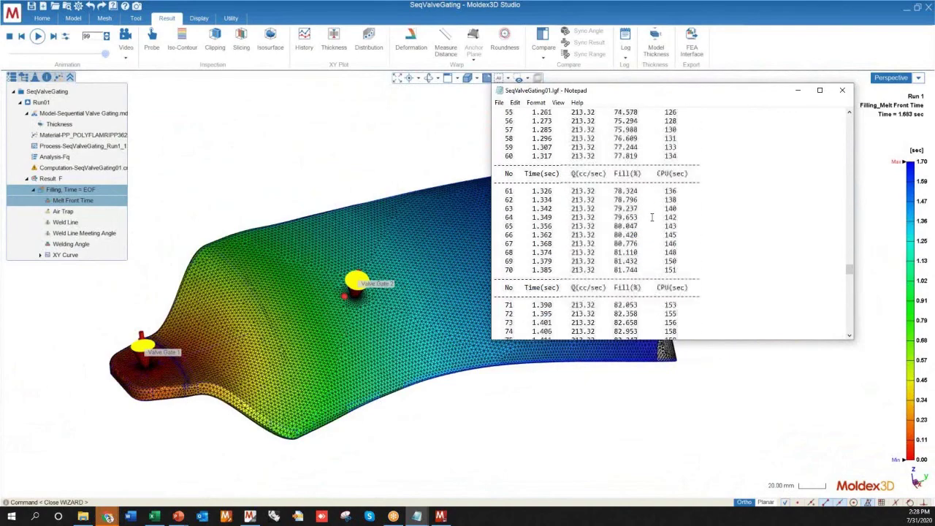
click(845, 90)
mouse_move(414, 319)
middle_down()
mouse_move(411, 334)
mouse_move(337, 367)
mouse_move(382, 340)
mouse_move(392, 317)
mouse_move(417, 334)
middle_up()
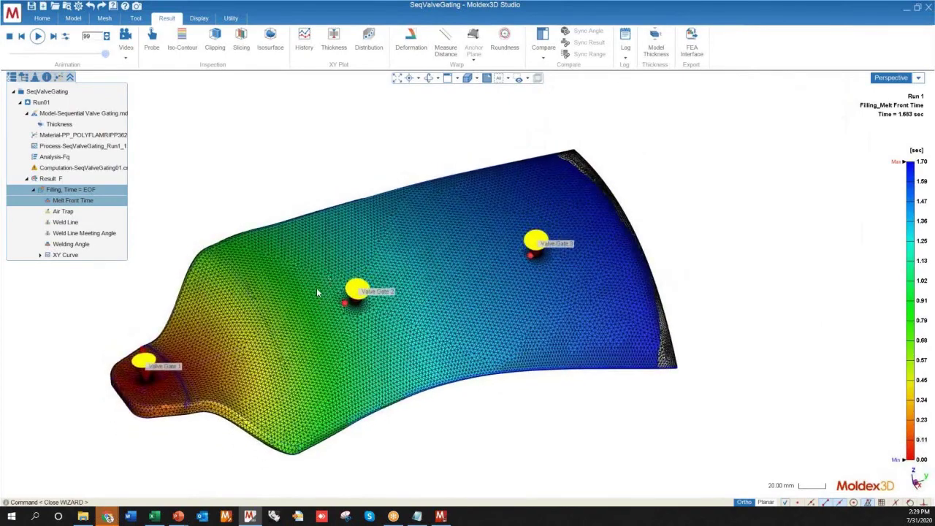